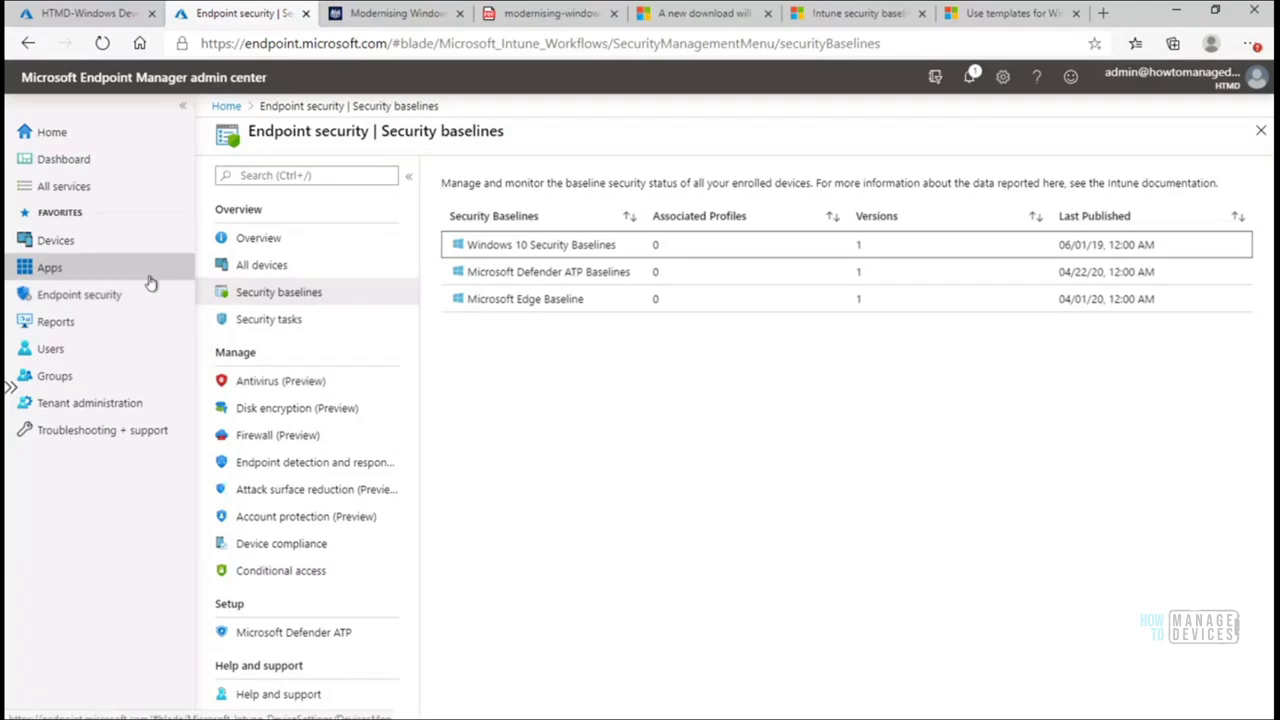
- Open the Windows 10 Security Baselines entry from the endpoint security baselines list and highlight its MDM Security Baseline for May 2019 link
left_click(85, 305)
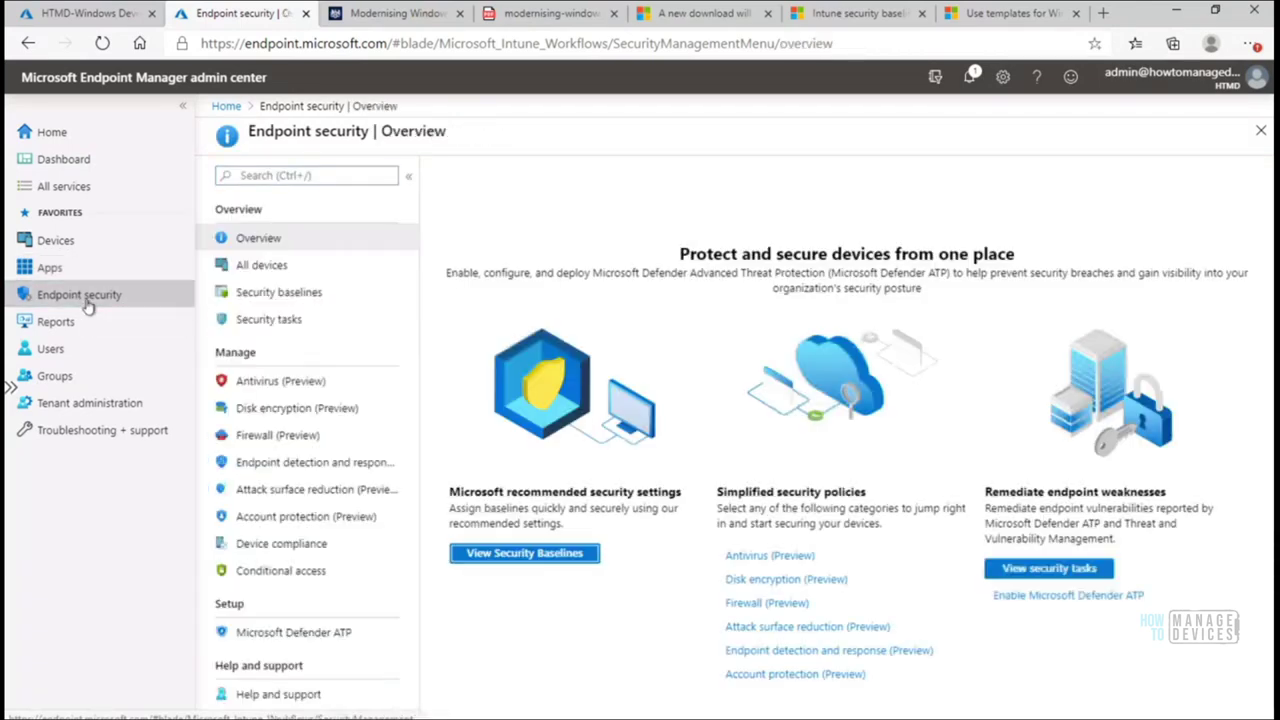
left_click(288, 298)
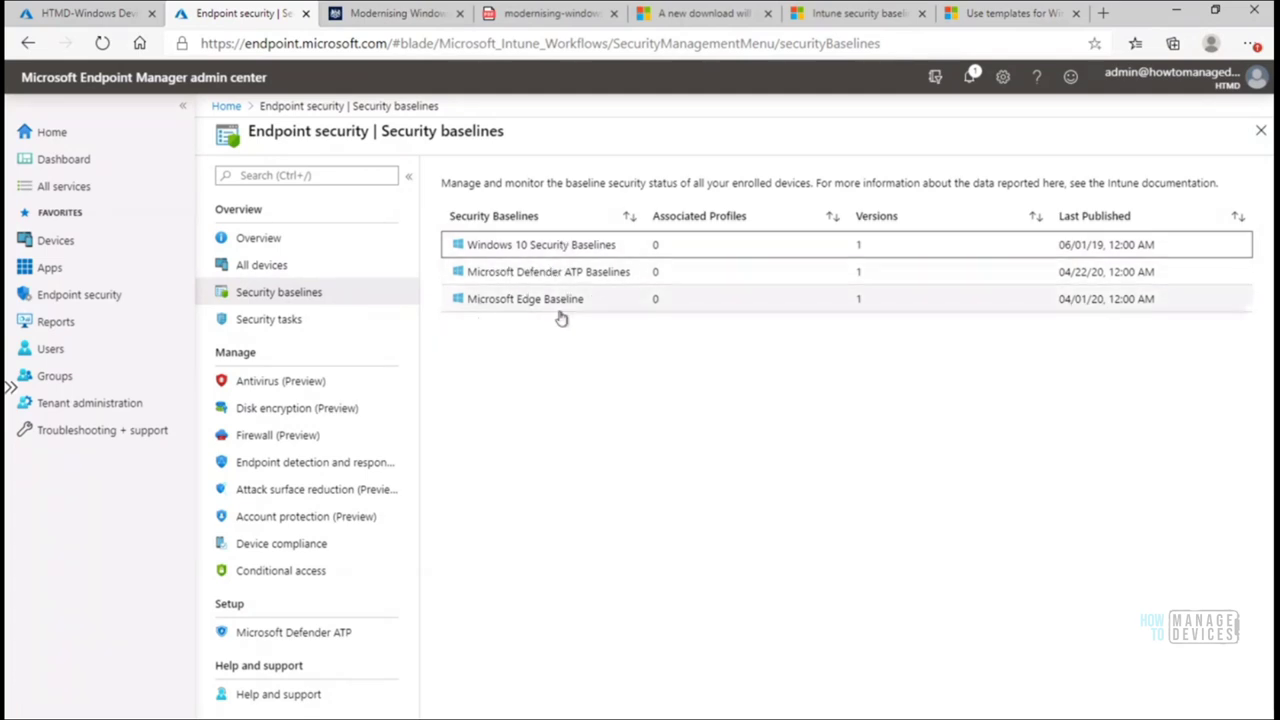
left_click(541, 252)
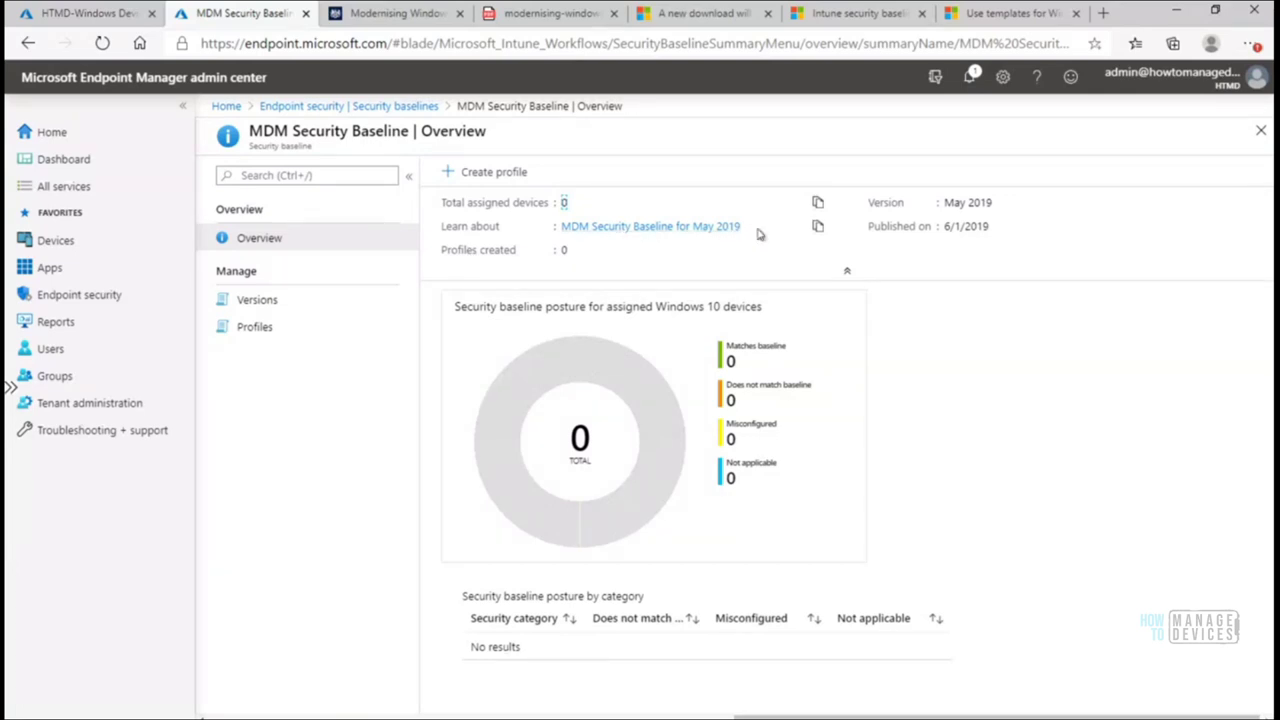
left_click_drag(740, 228, 552, 228)
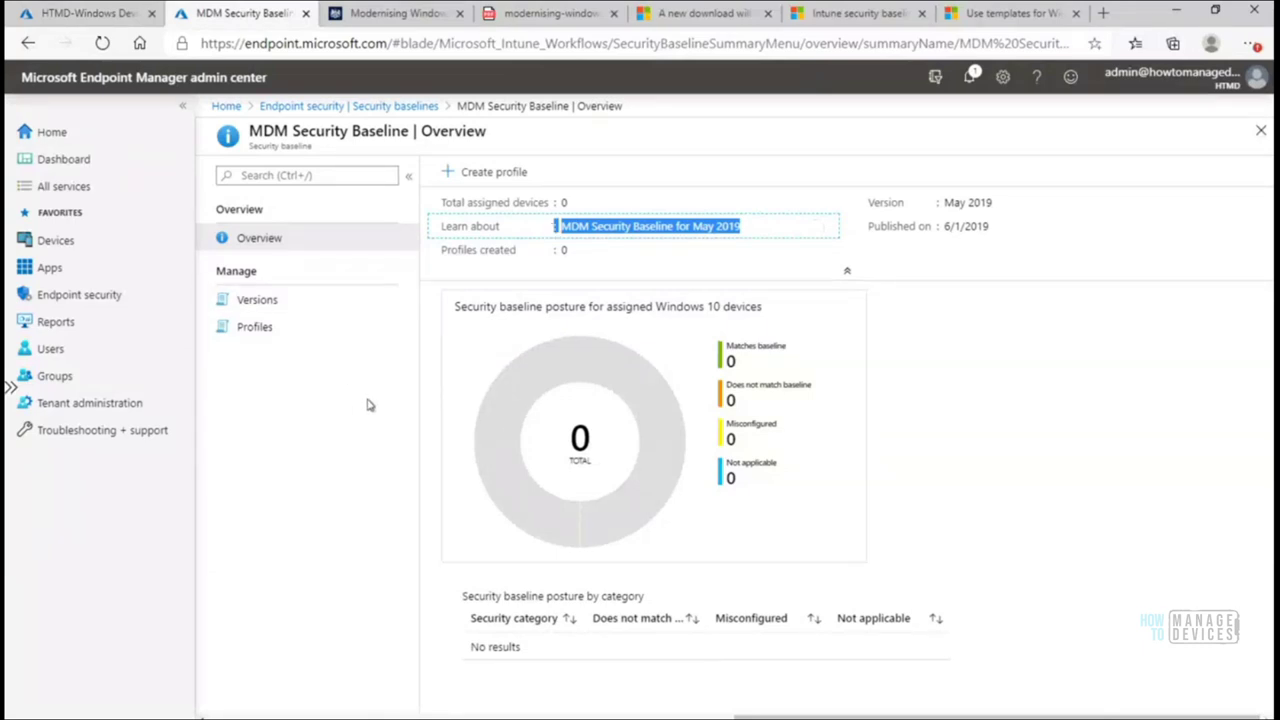
- Select the MDM Security Baseline for May 2019 version and start creating a profile from it
left_click(264, 308)
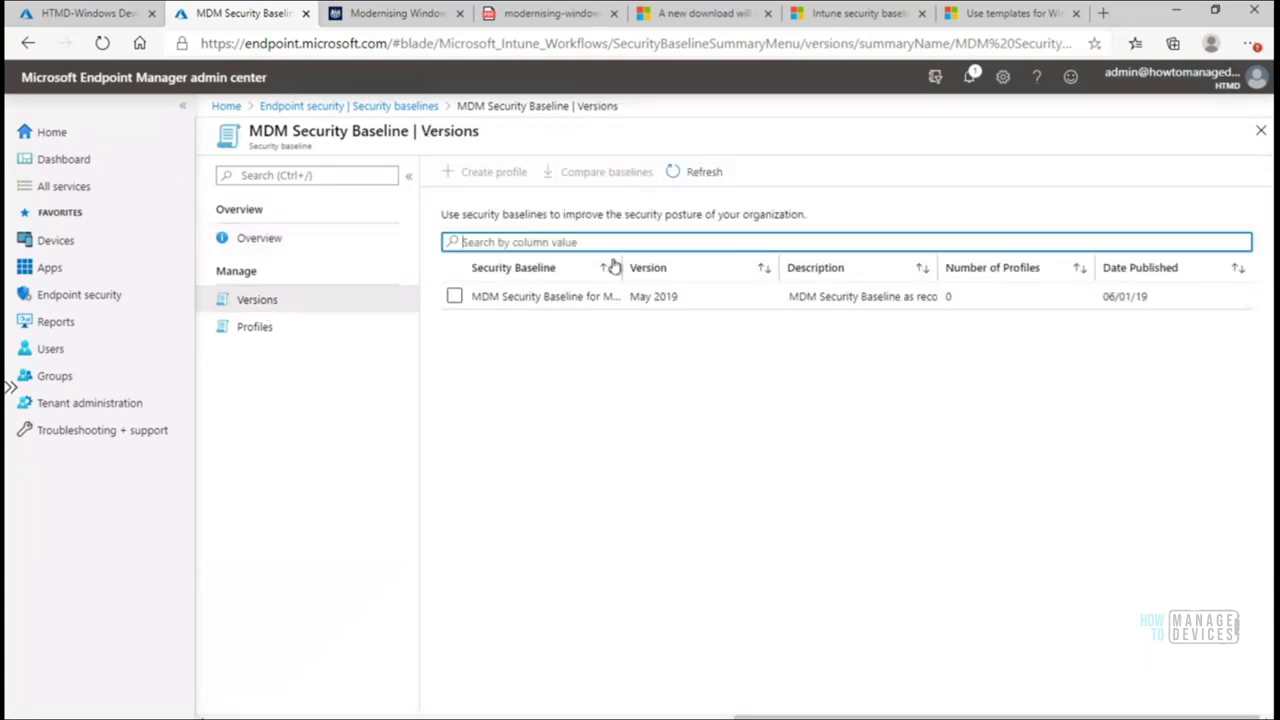
left_click_drag(617, 267, 711, 252)
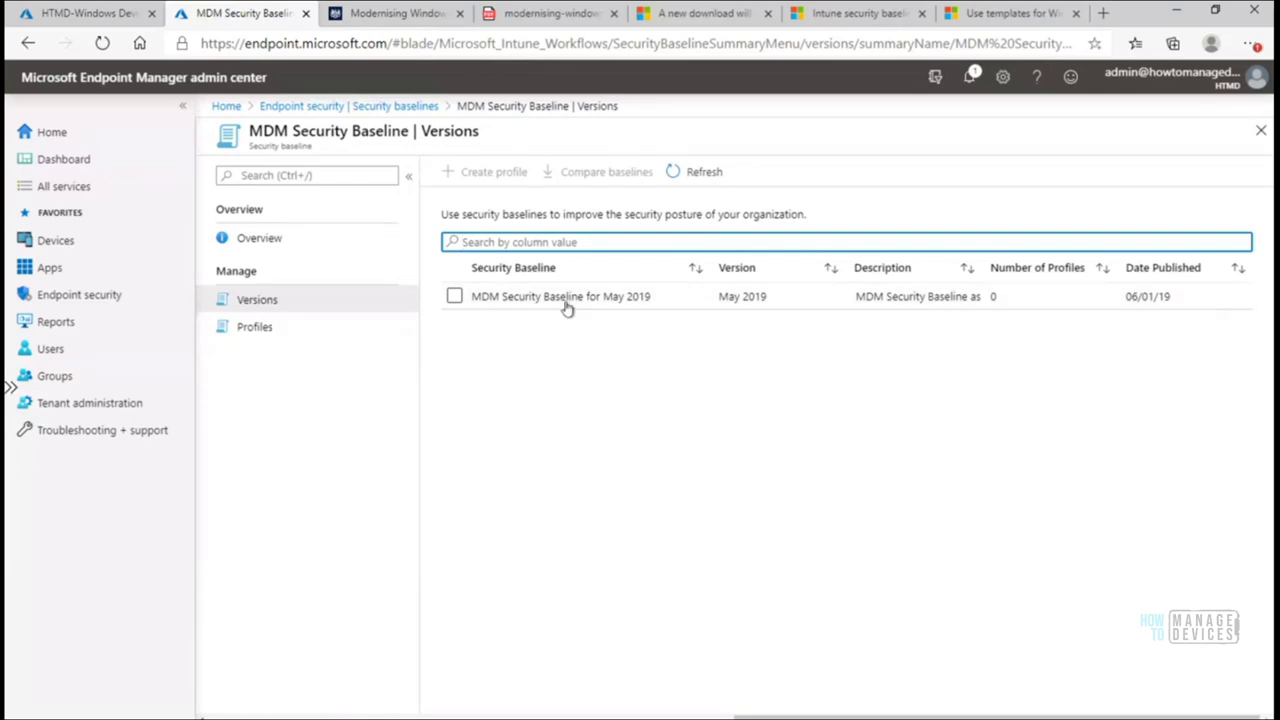
left_click(454, 296)
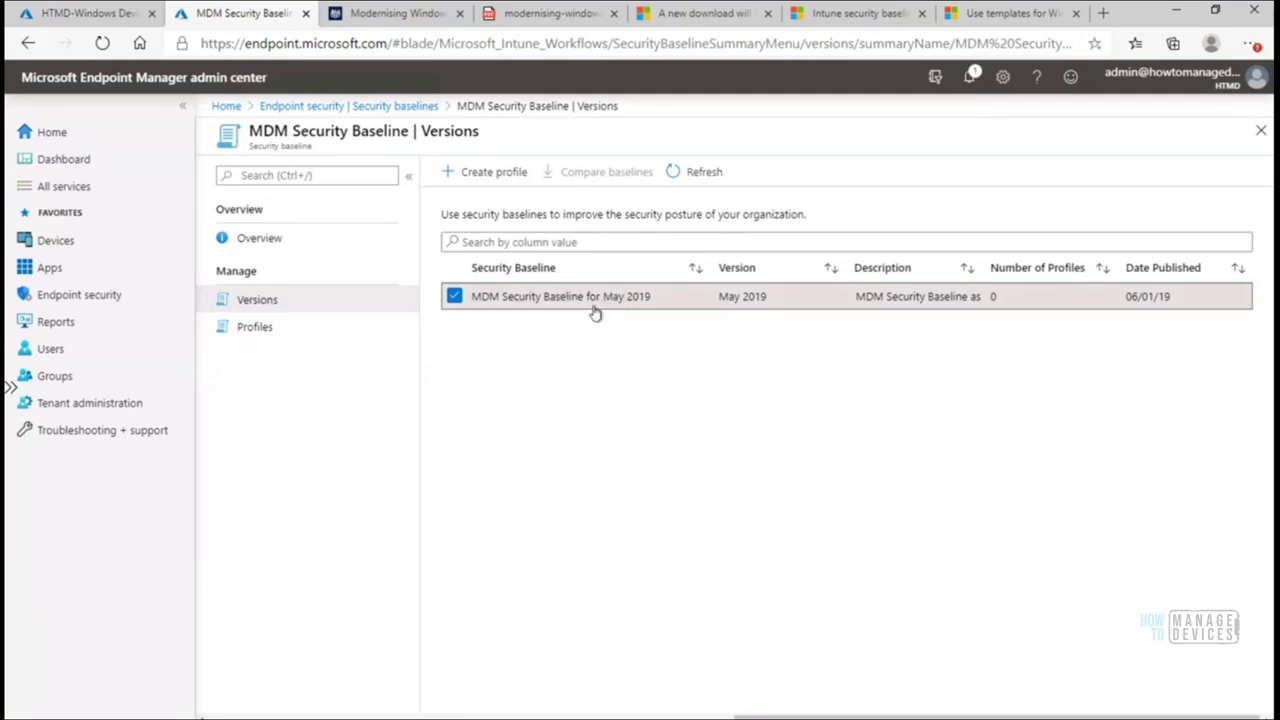
left_click(494, 173)
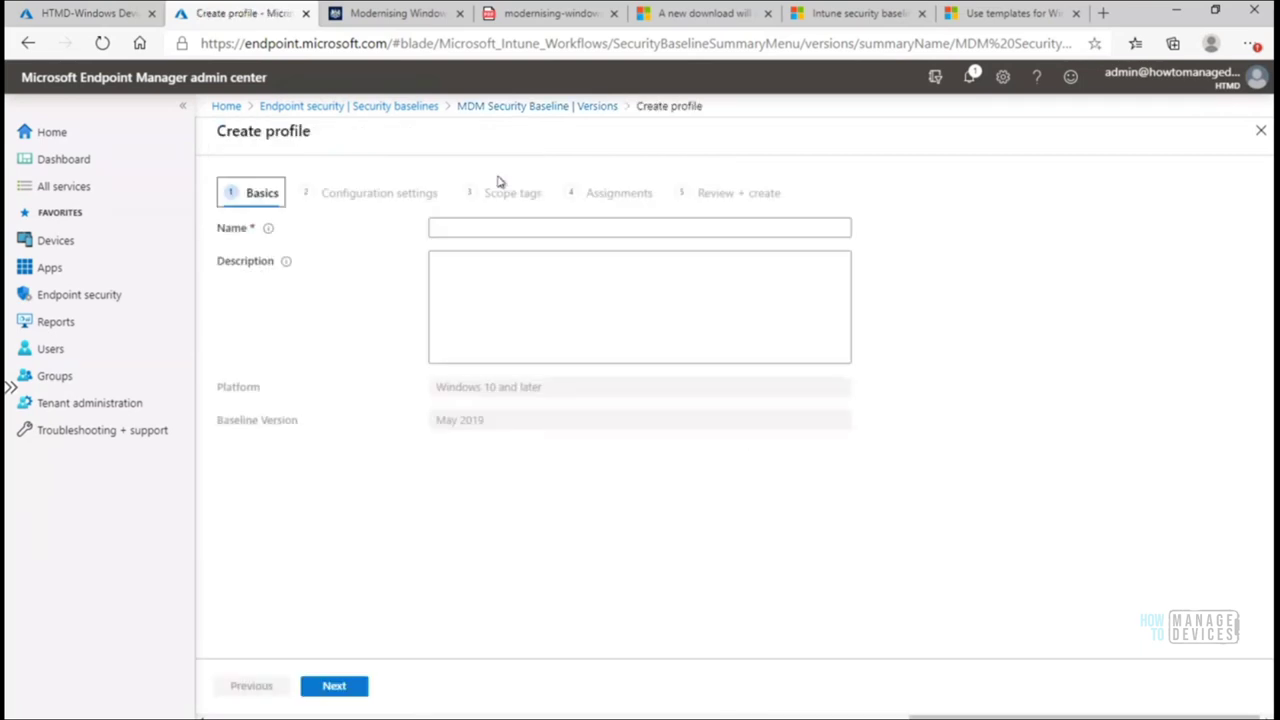
- Set the profile's name and description to "Win10 Security Baseline by MSFT" and continue to the configuration settings
left_click(487, 227)
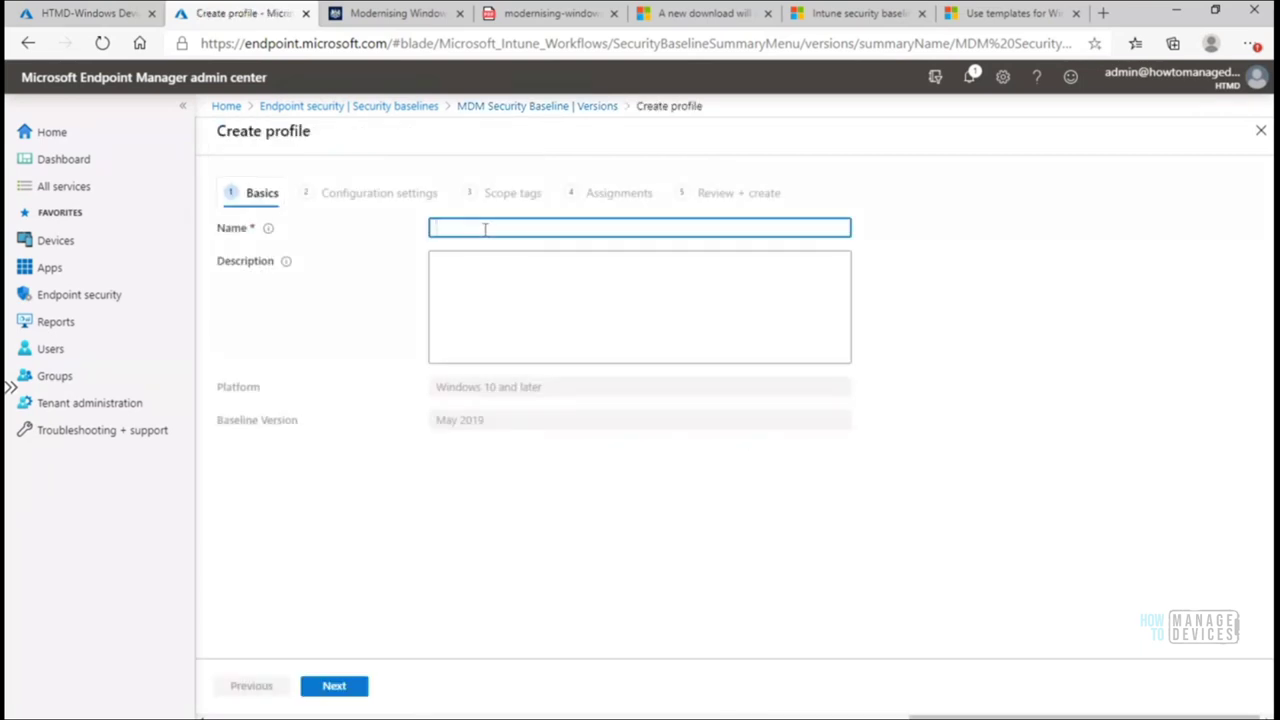
type("Win10 Security Baseline by MSFT")
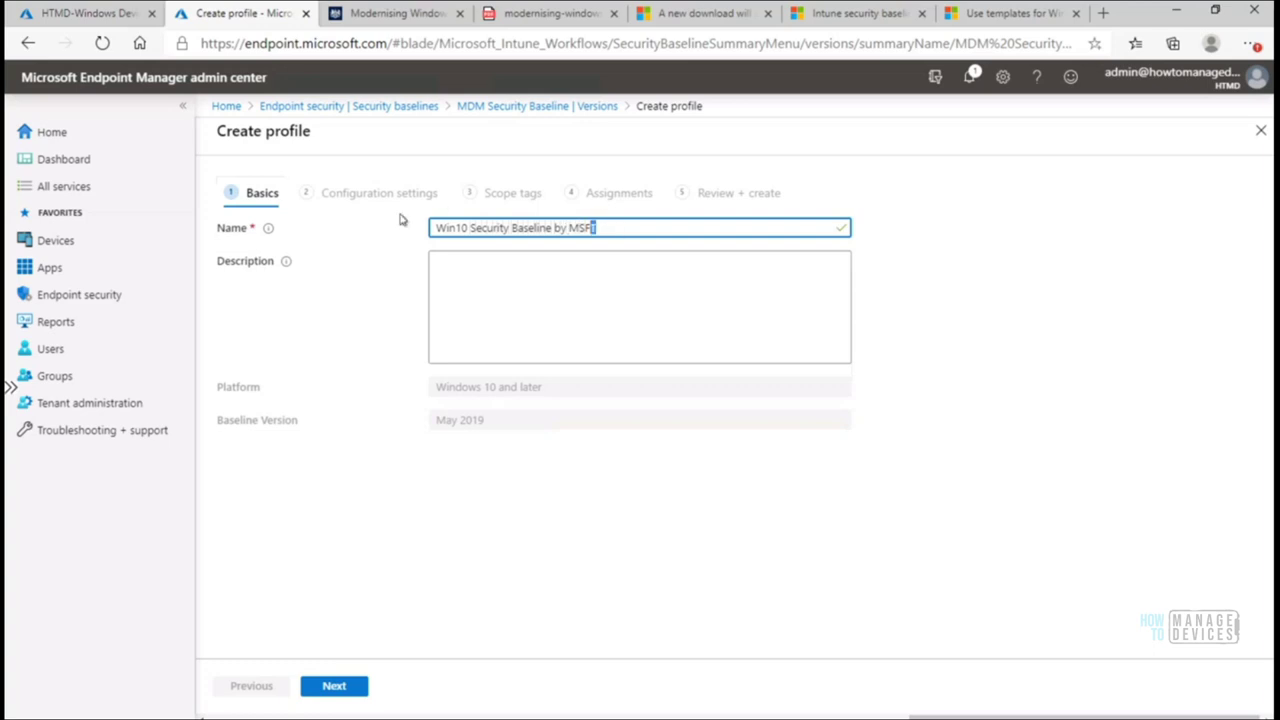
key("ctrl+a")
key("ctrl+c")
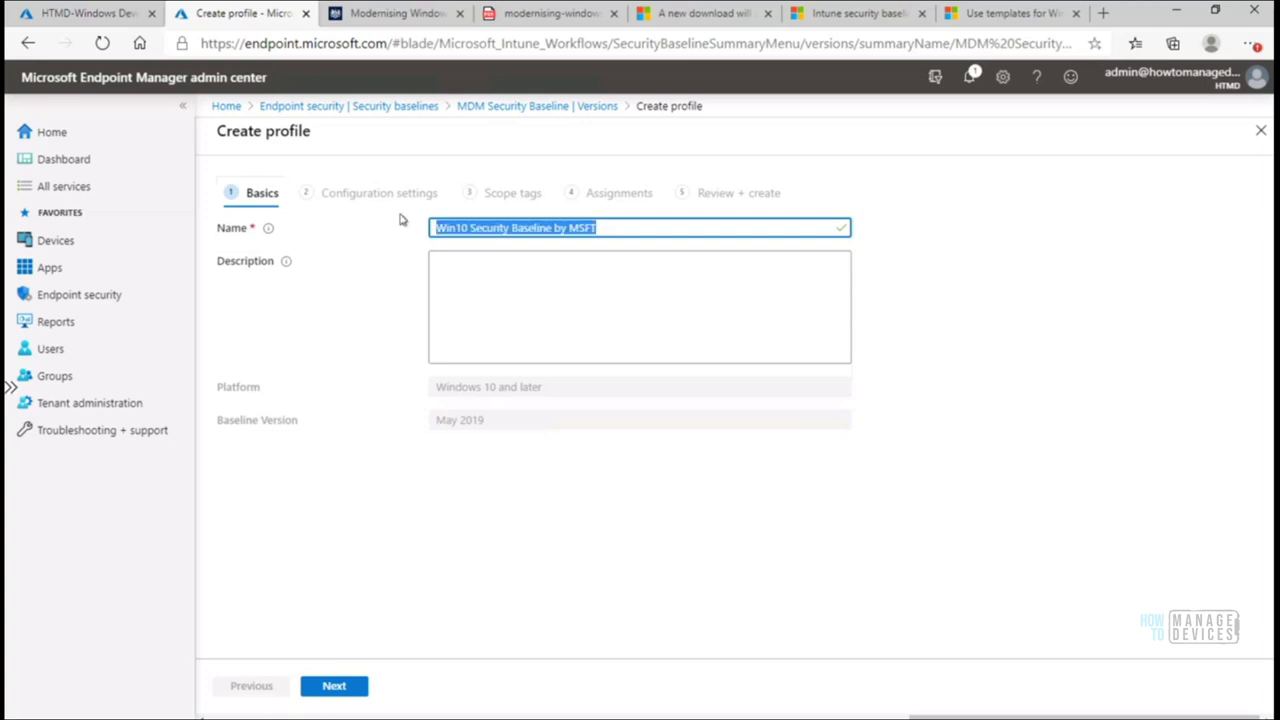
left_click(495, 281)
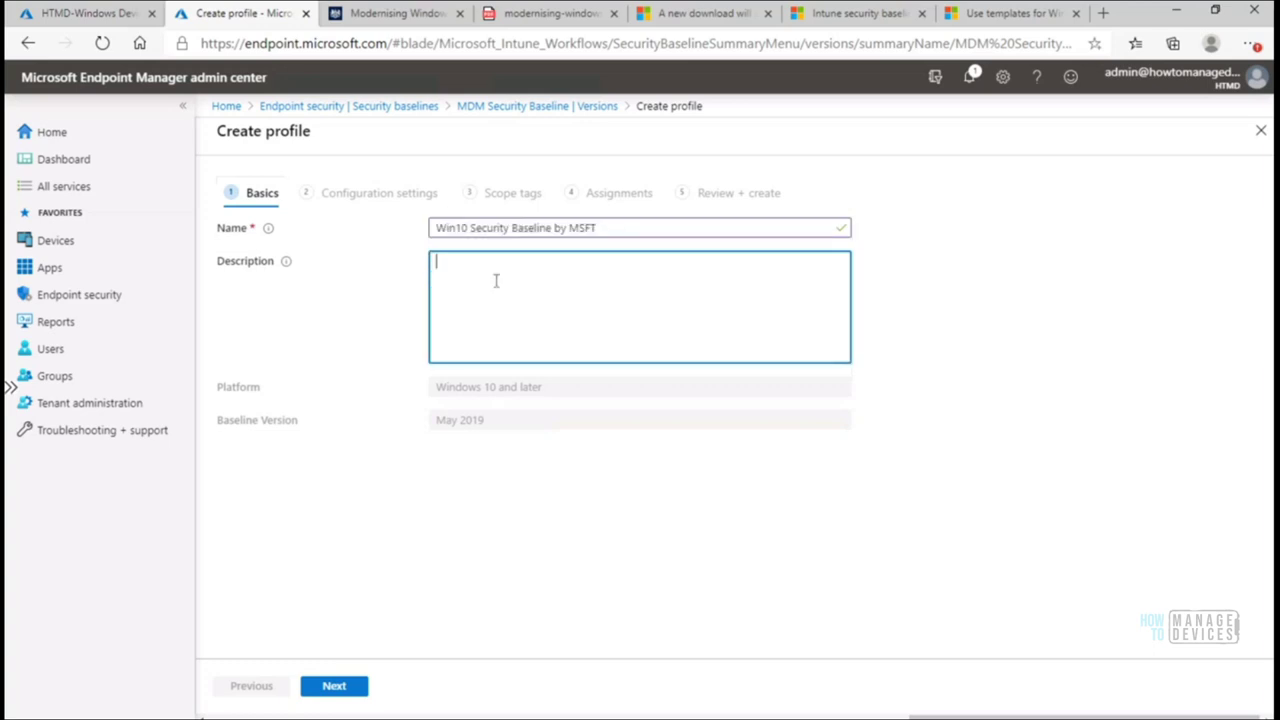
key("ctrl+v")
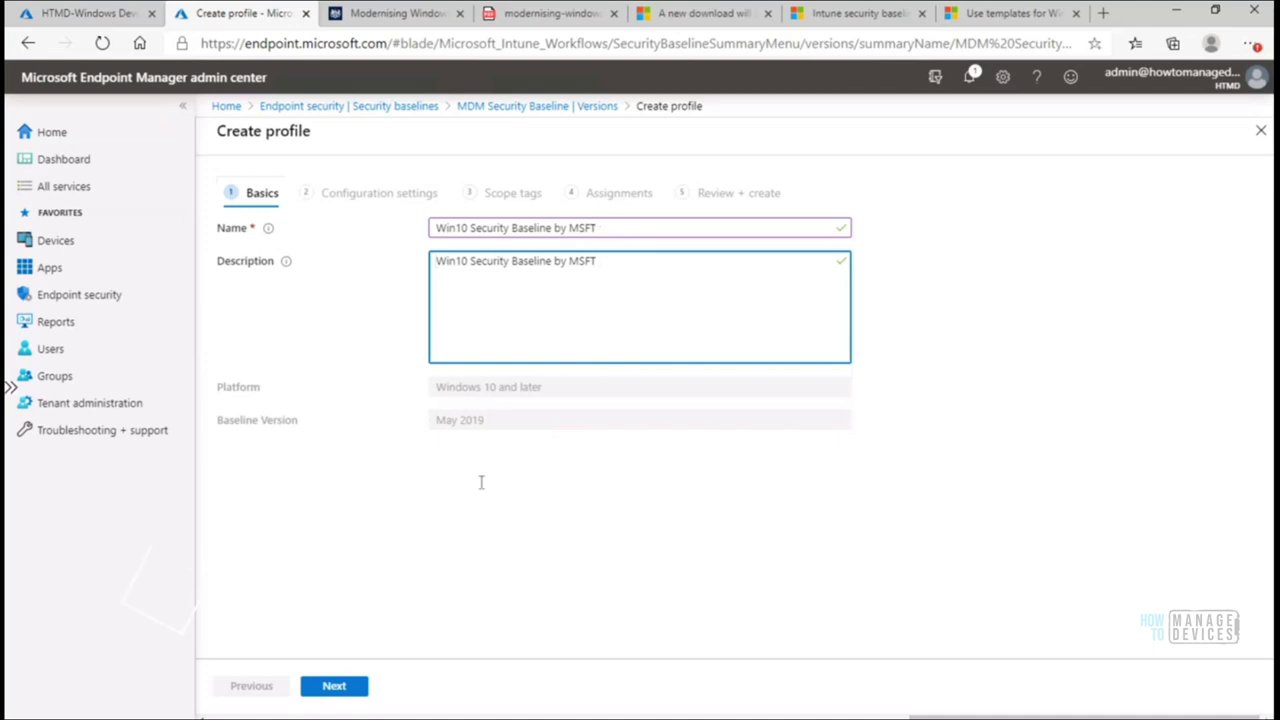
left_click(335, 686)
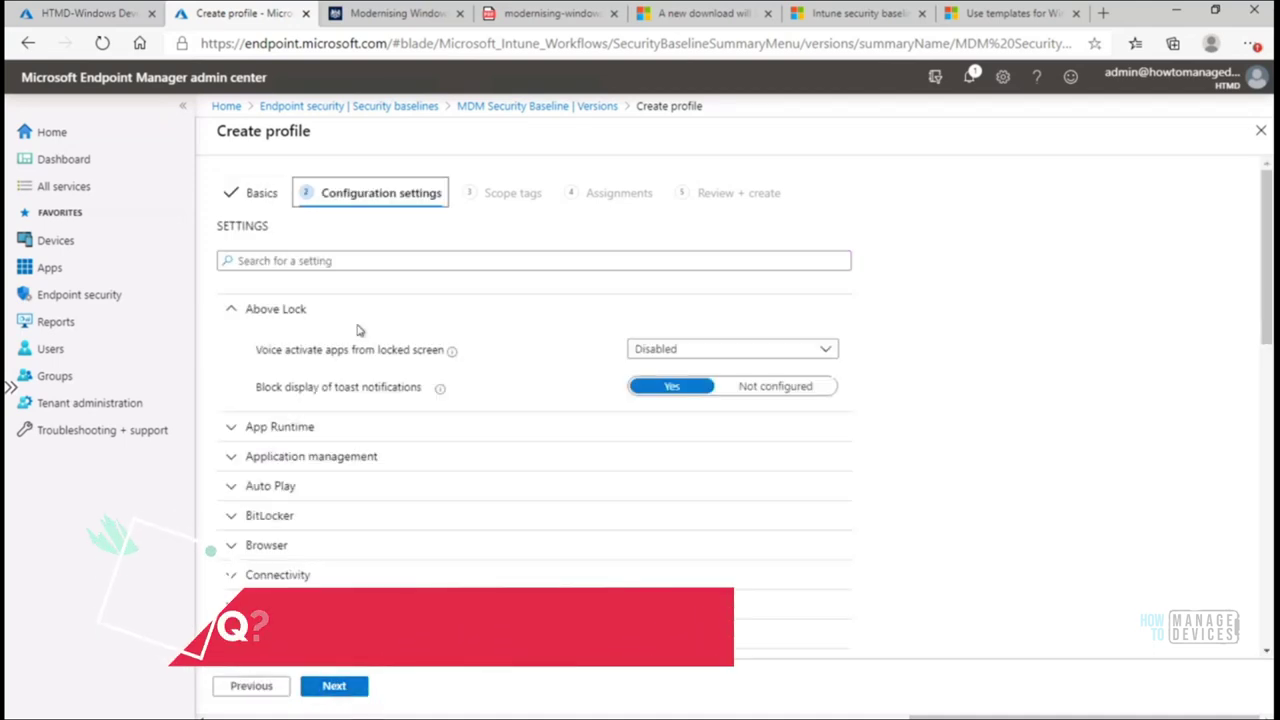
- Examine the Above Lock, App Runtime and Application management settings, leave them at their defaults, and continue to the scope tags
scroll(1268, 218, "down", 2)
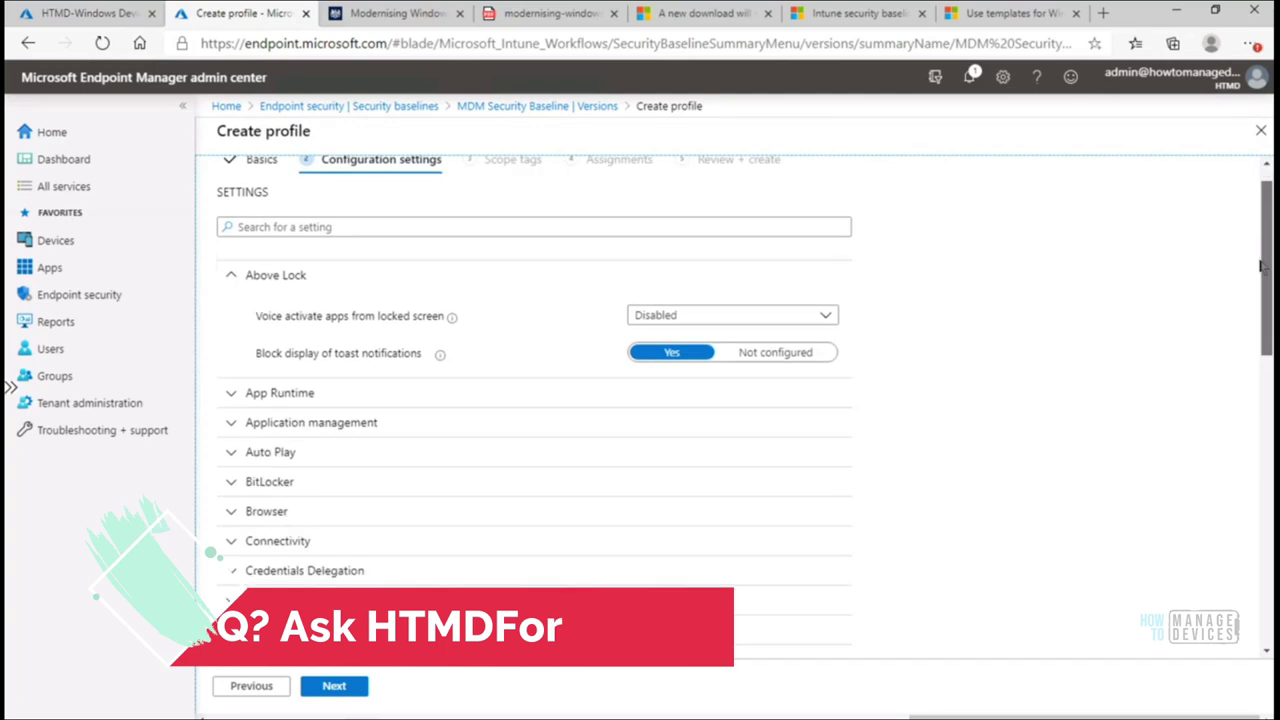
scroll(1270, 228, "up", 1)
scroll(1270, 228, "up", 1)
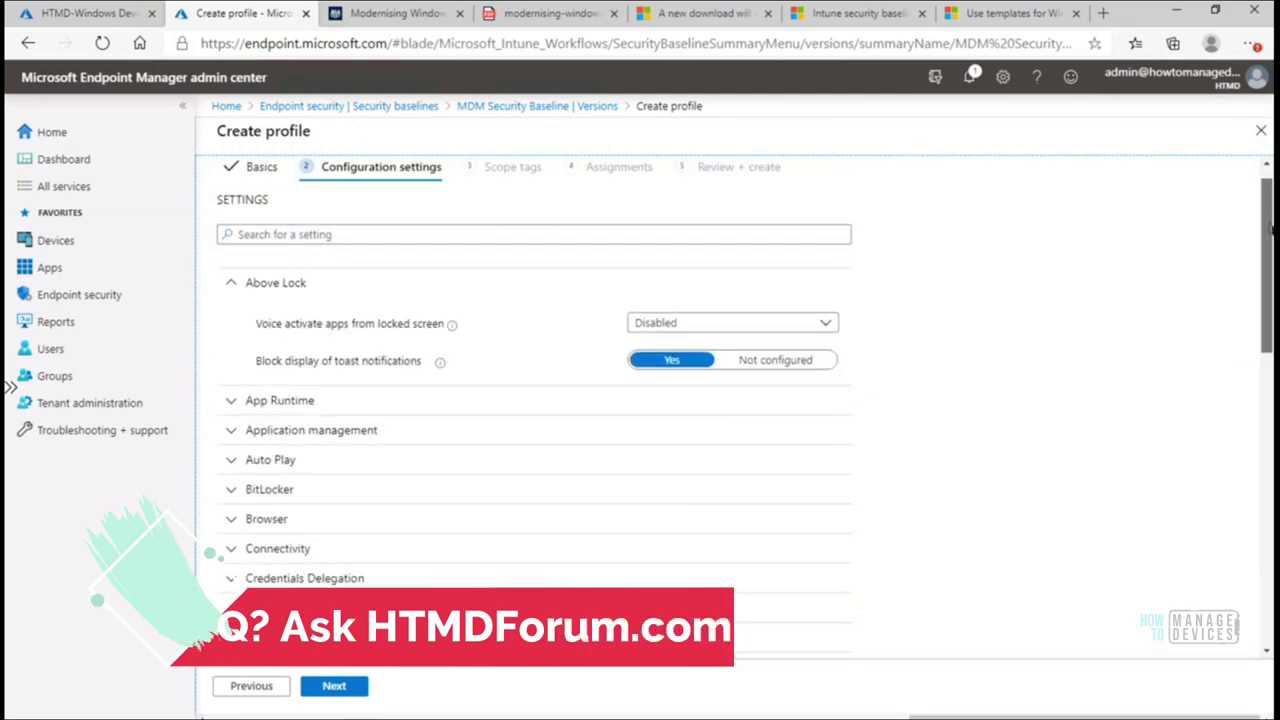
scroll(1268, 245, "down", 1)
scroll(1268, 255, "down", 1)
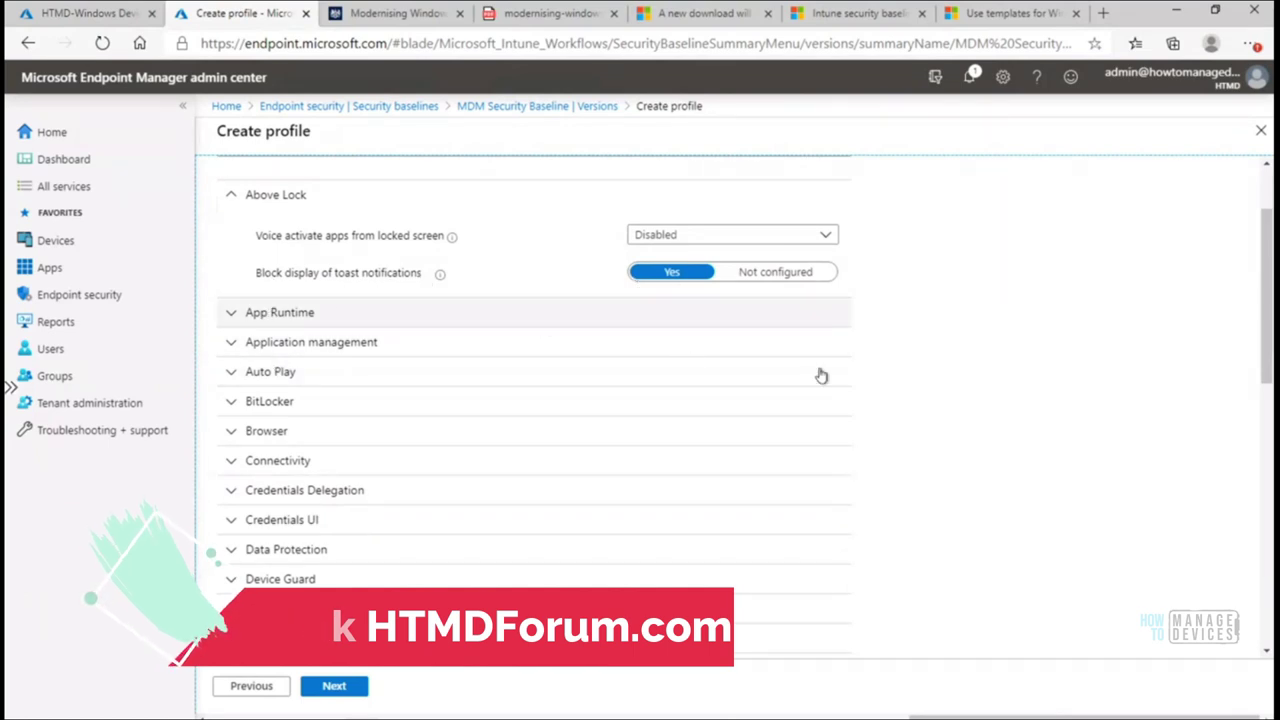
left_click_drag(1267, 315, 1186, 280)
left_click(258, 424)
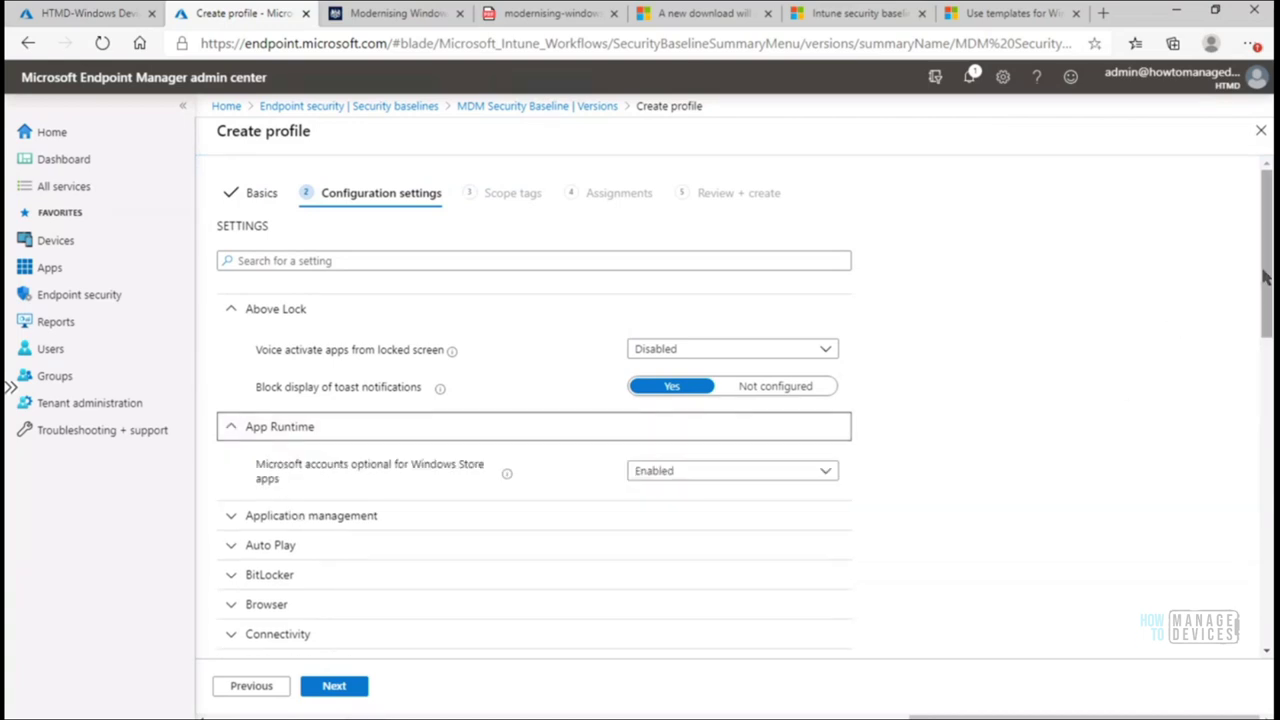
left_click_drag(1267, 282, 1266, 345)
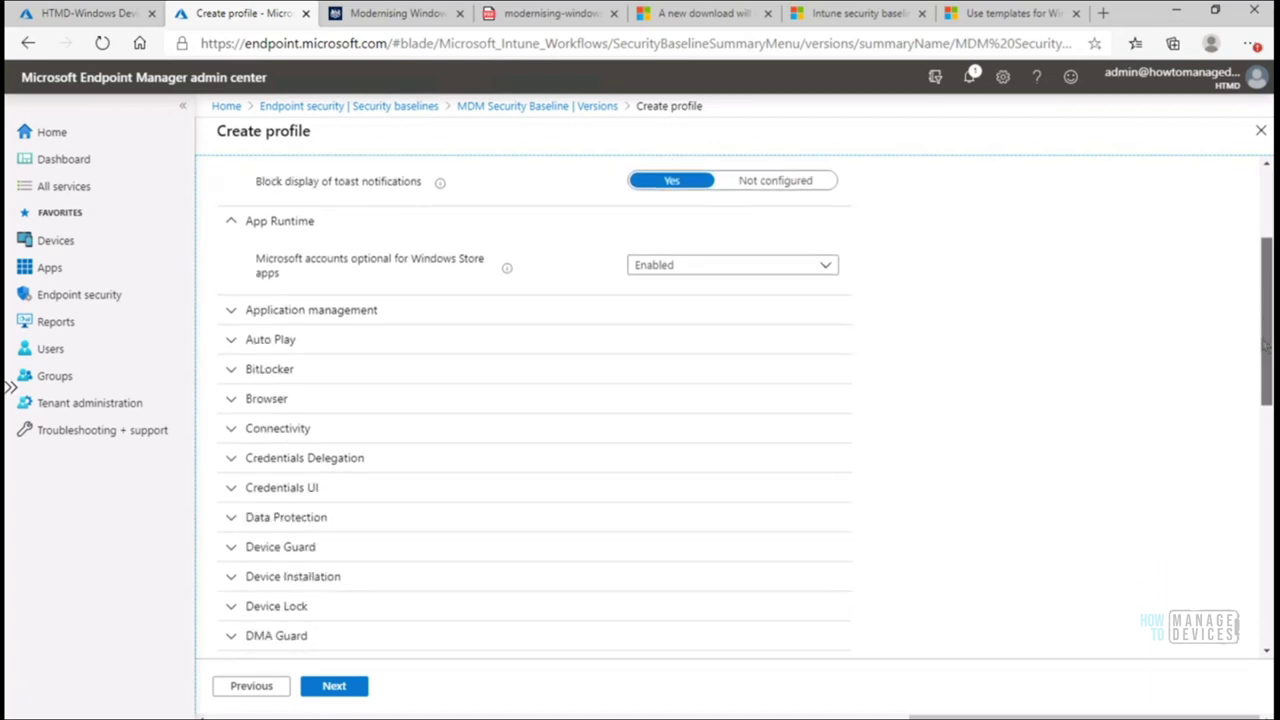
mouse_move(1266, 345)
left_mouse_down()
mouse_move(1257, 480)
mouse_move(1272, 333)
left_mouse_up()
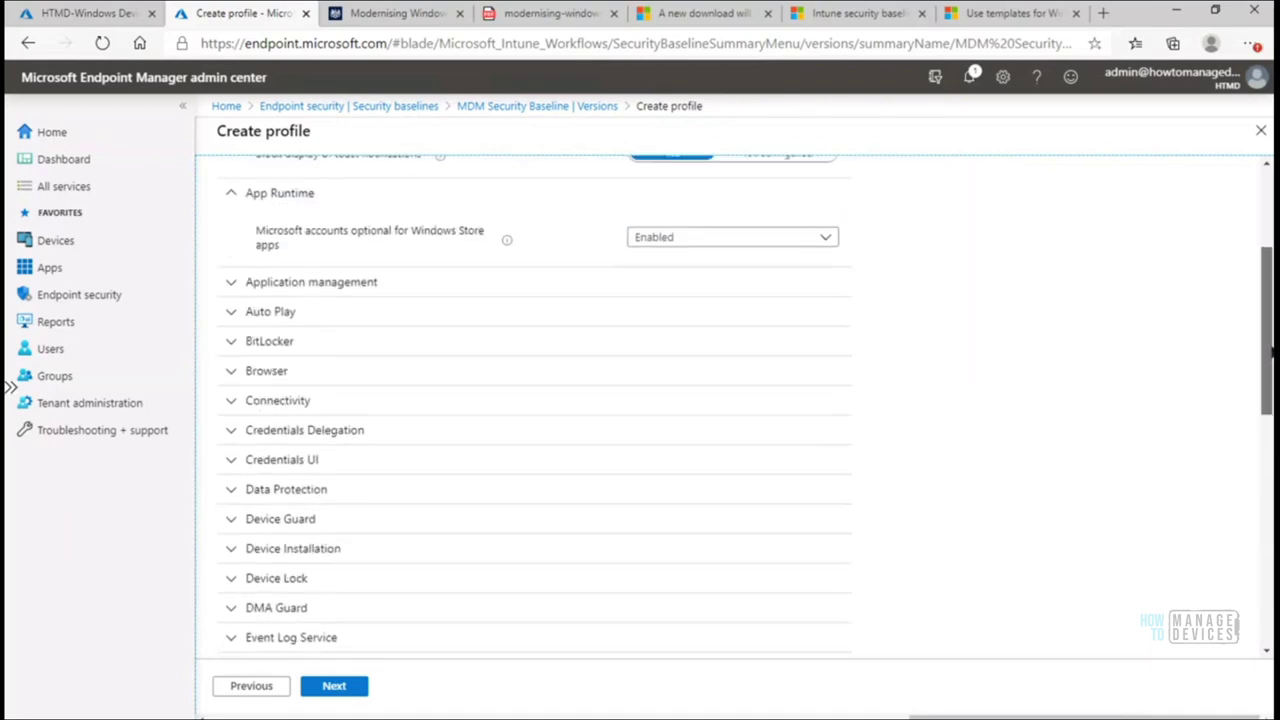
left_click(231, 289)
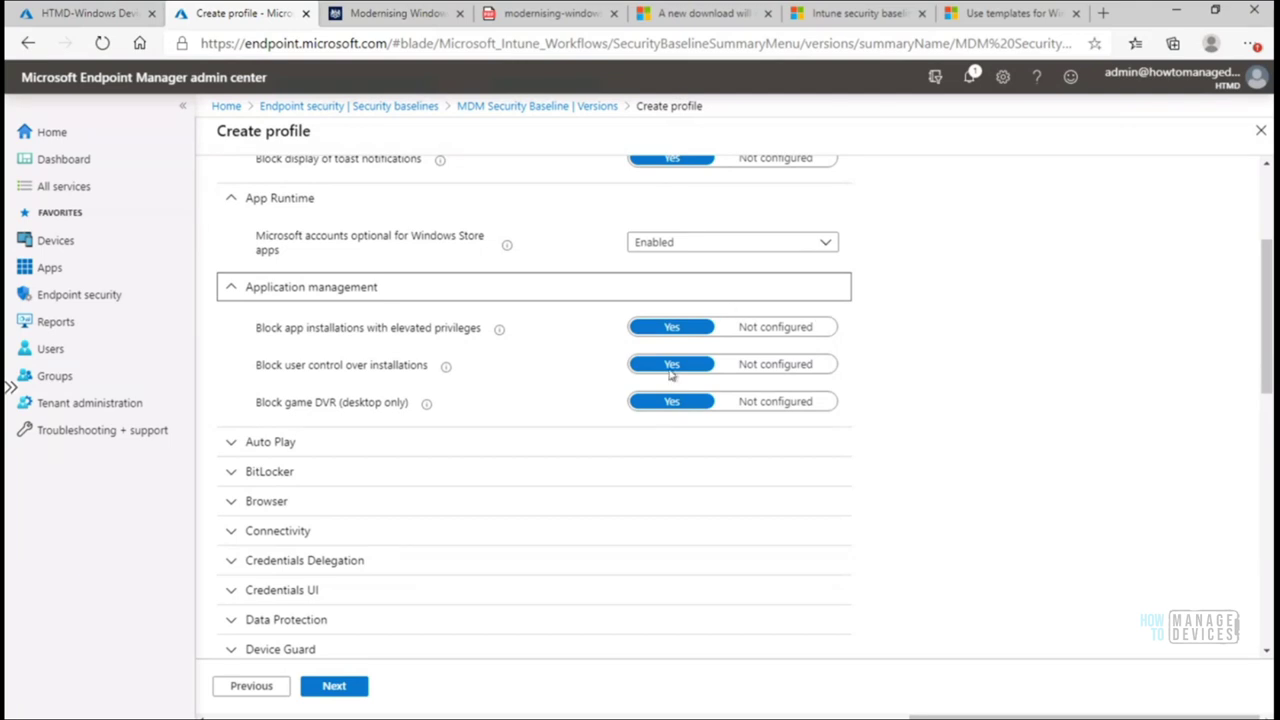
left_click_drag(1268, 370, 1272, 314)
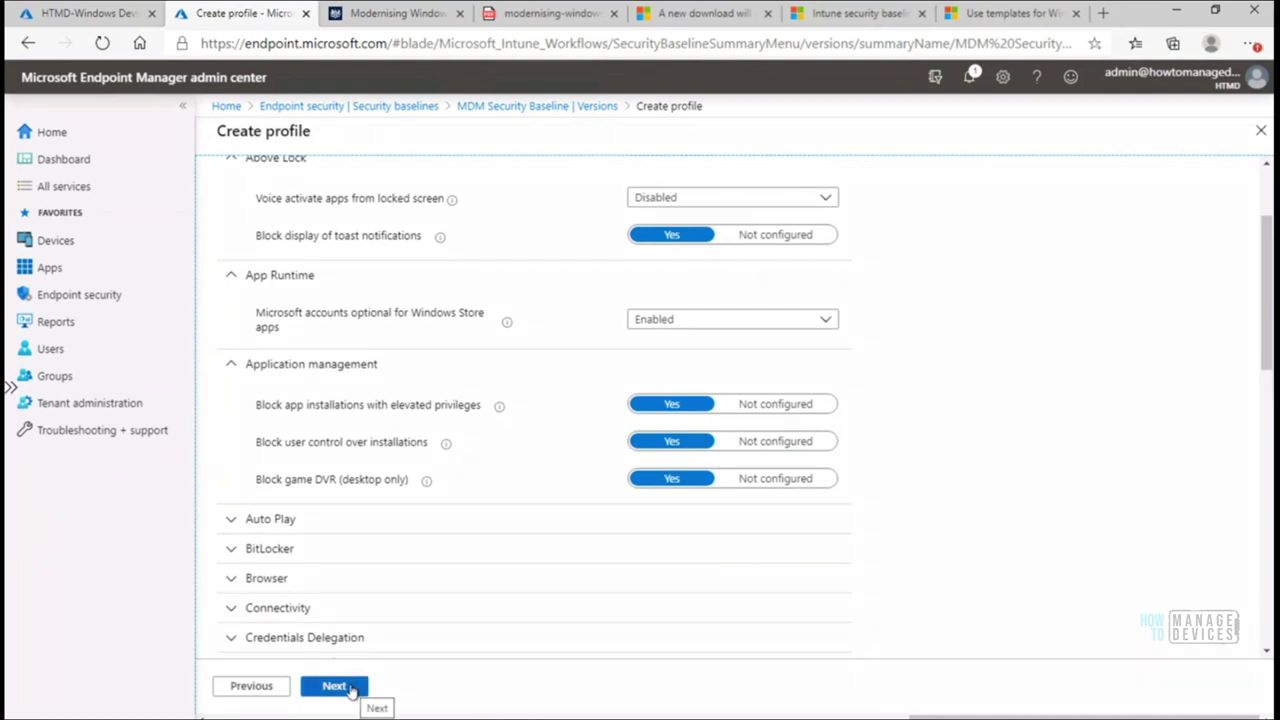
left_click(336, 686)
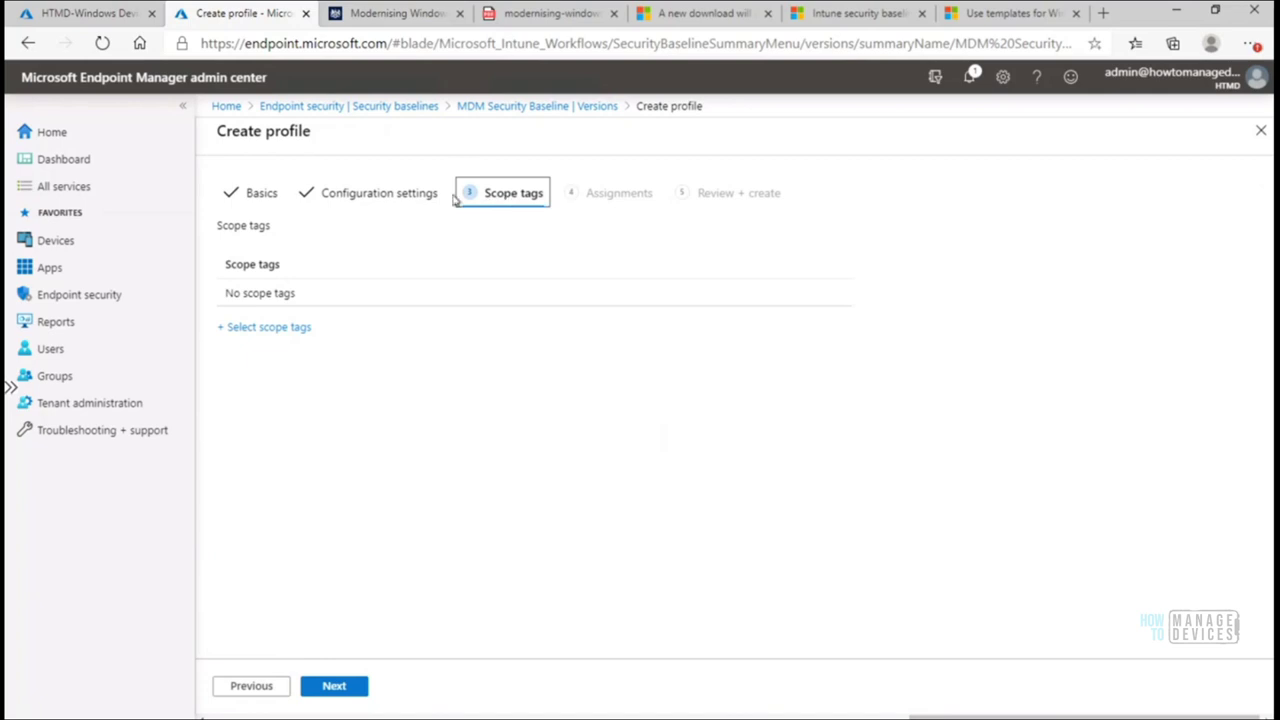
- Return to the configuration settings, search them for "Contro", and expand the Internet Explorer category
left_click(395, 200)
left_click(399, 259)
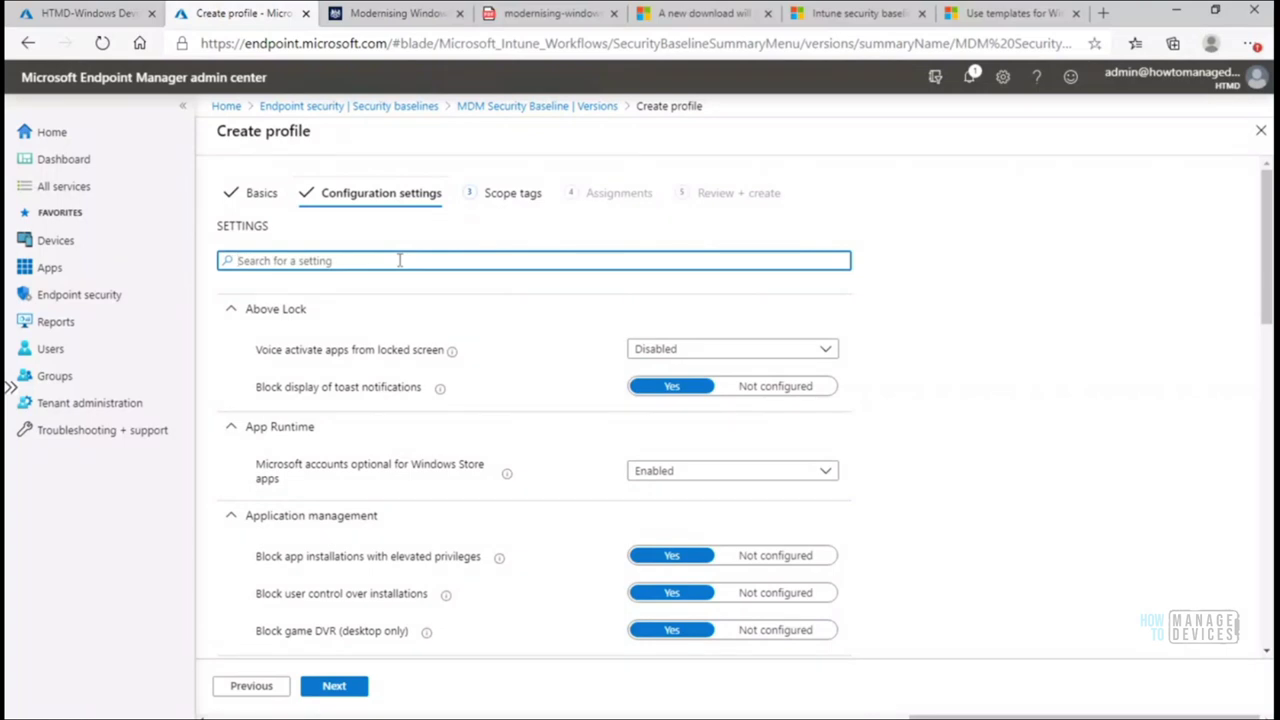
type("Contro")
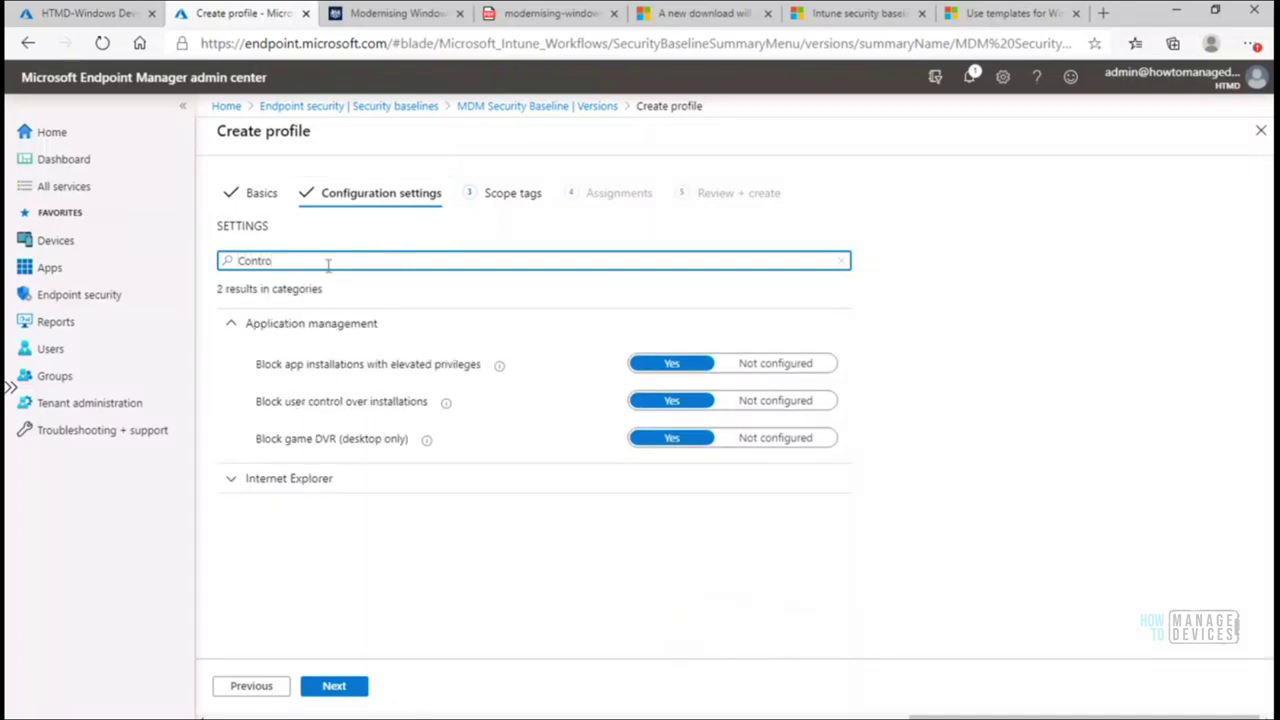
double_click(236, 261)
left_click(314, 479)
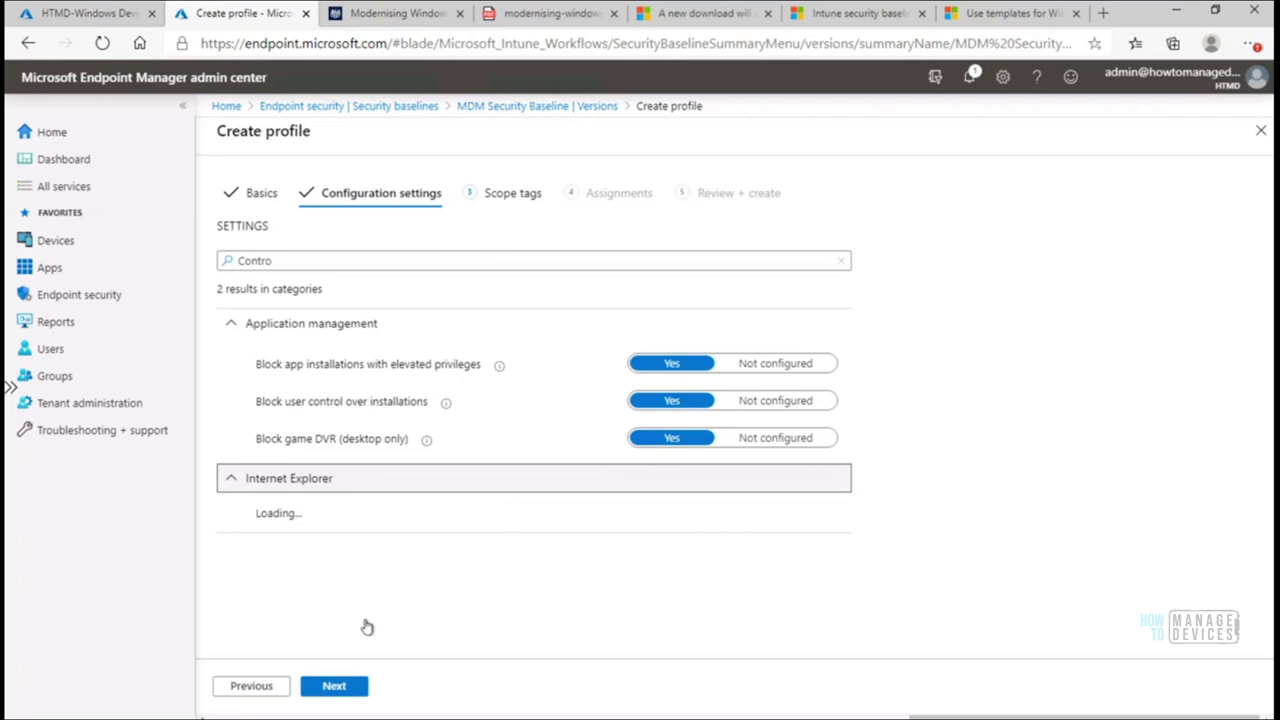
- Skip the scope tags and group assignments and create the security baseline profile
left_click(338, 687)
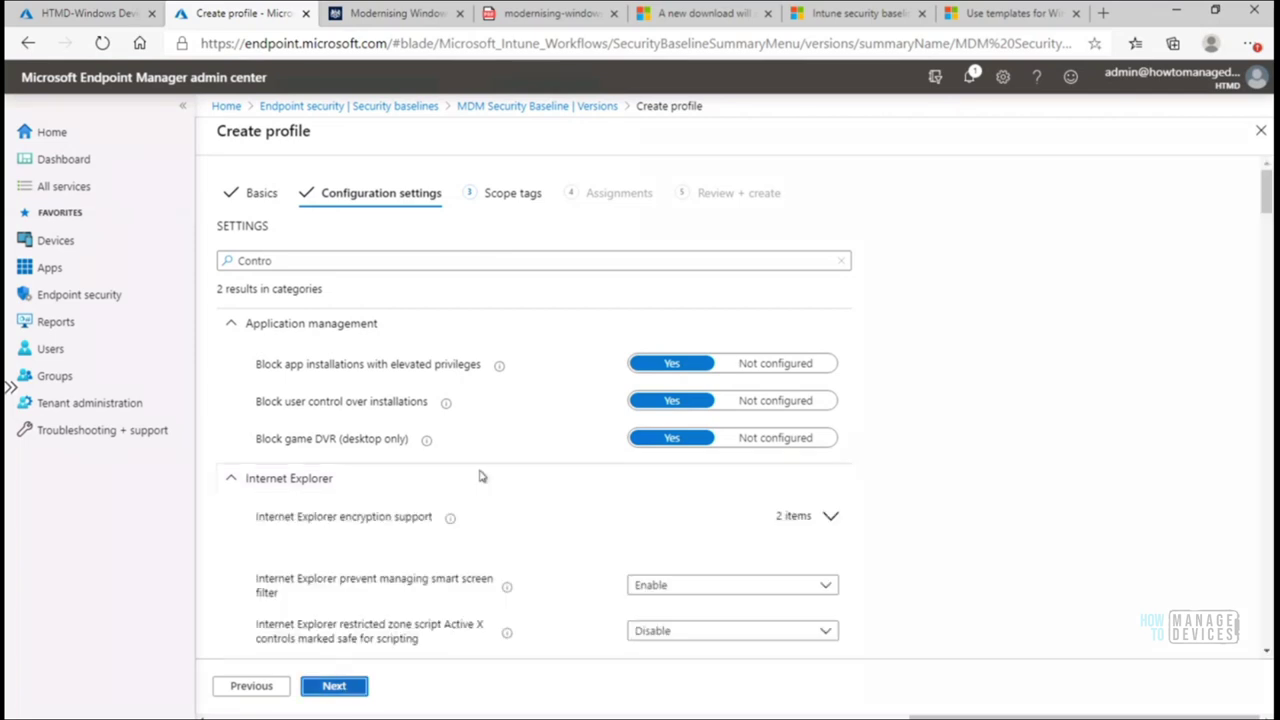
left_click(342, 688)
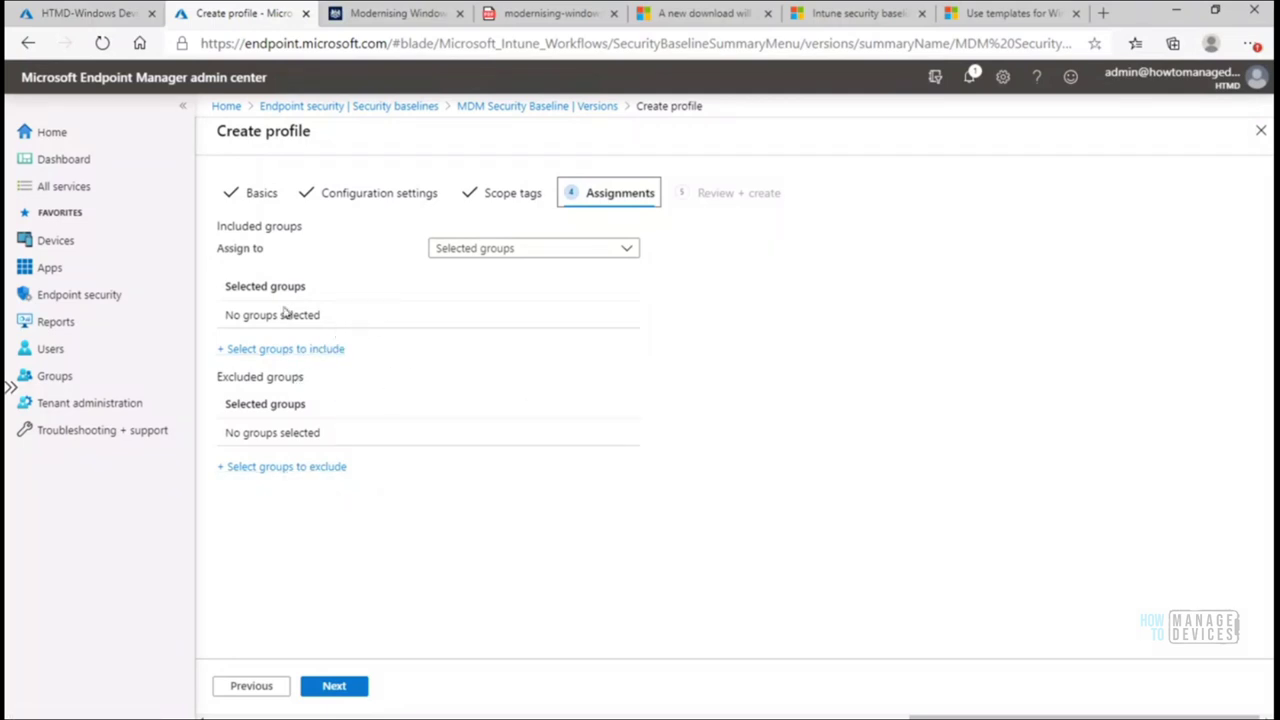
left_click(345, 688)
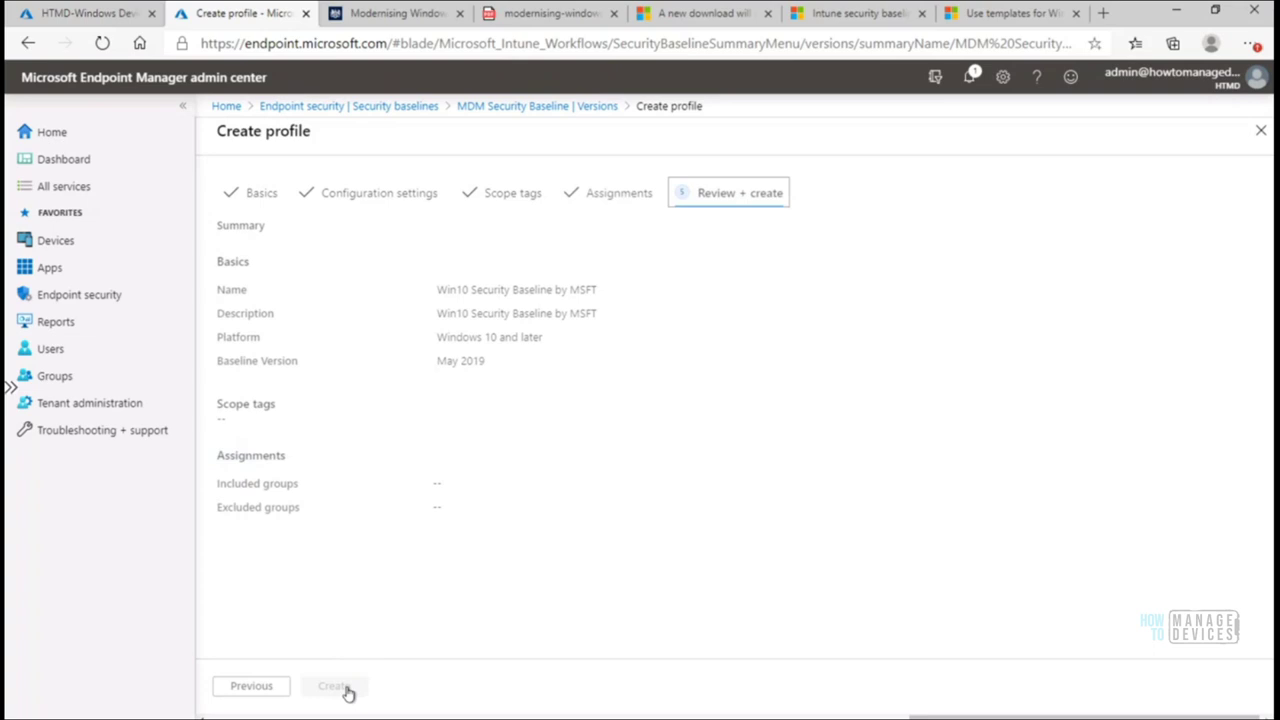
left_click(335, 686)
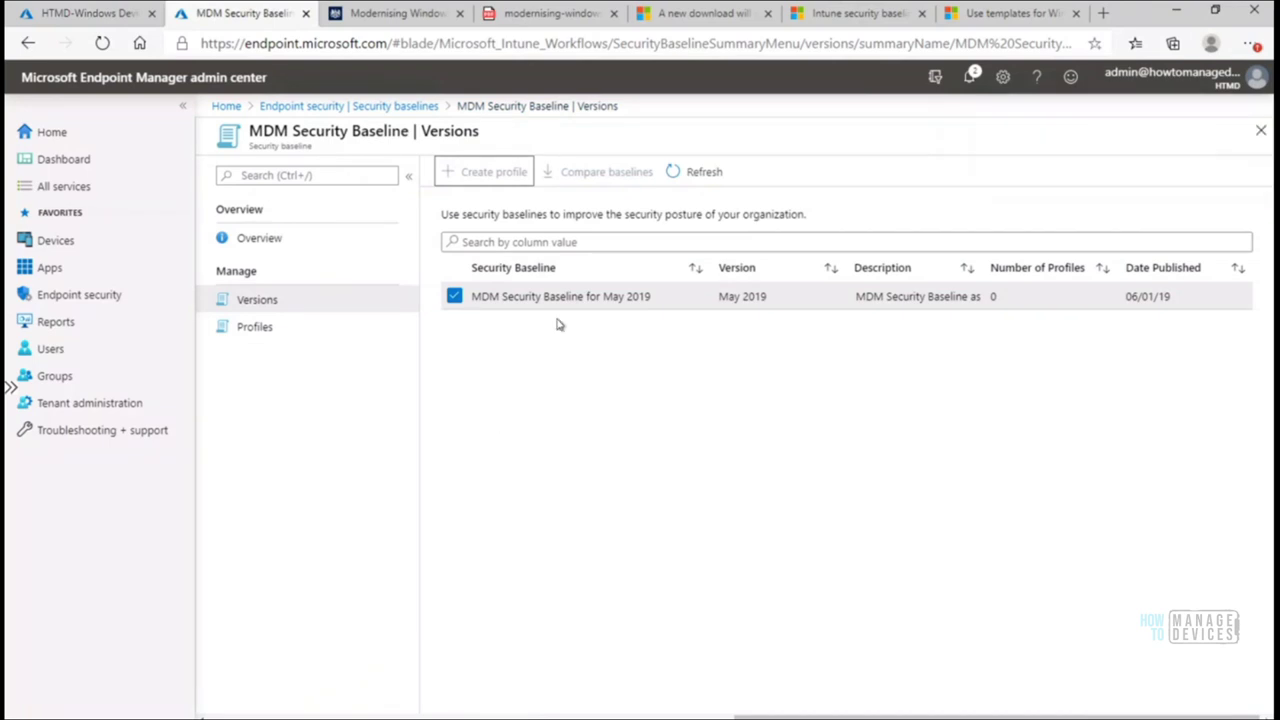
- Open the properties of the Win10 Security Baseline by MSFT profile and expand its settings to examine the configured categories
left_click(256, 330)
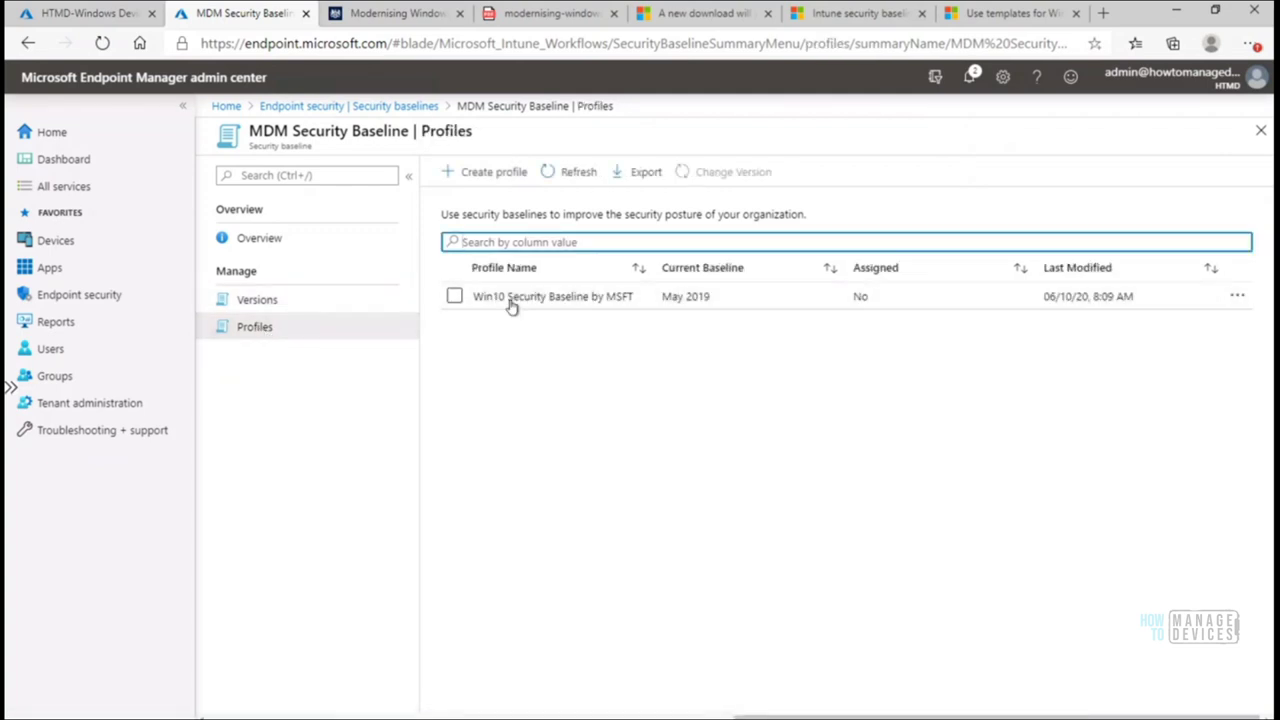
left_click(590, 297)
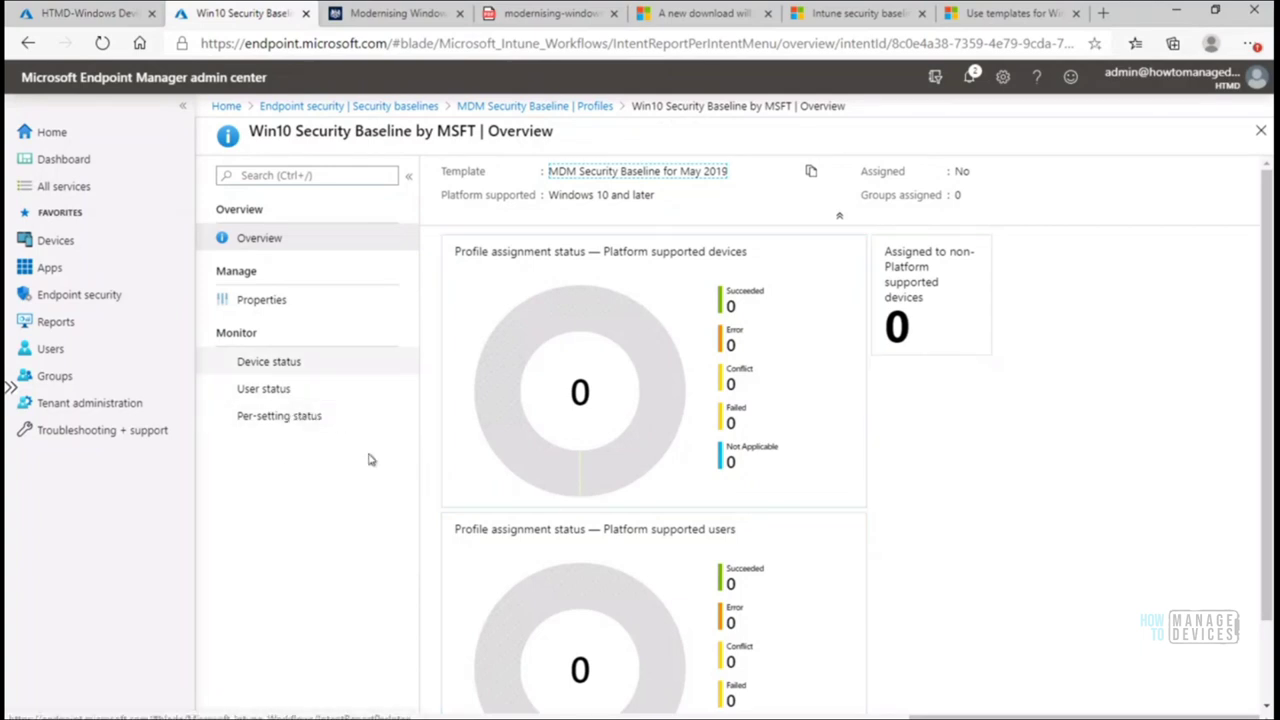
left_click(266, 300)
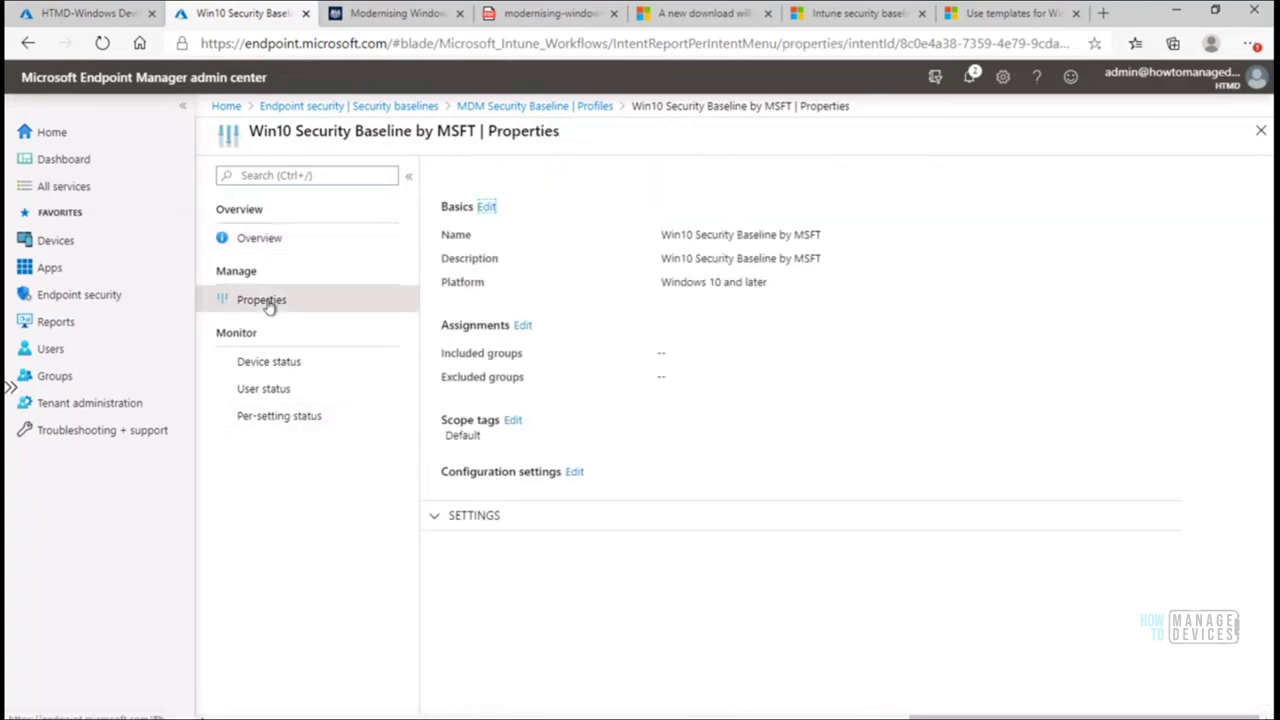
left_click(495, 522)
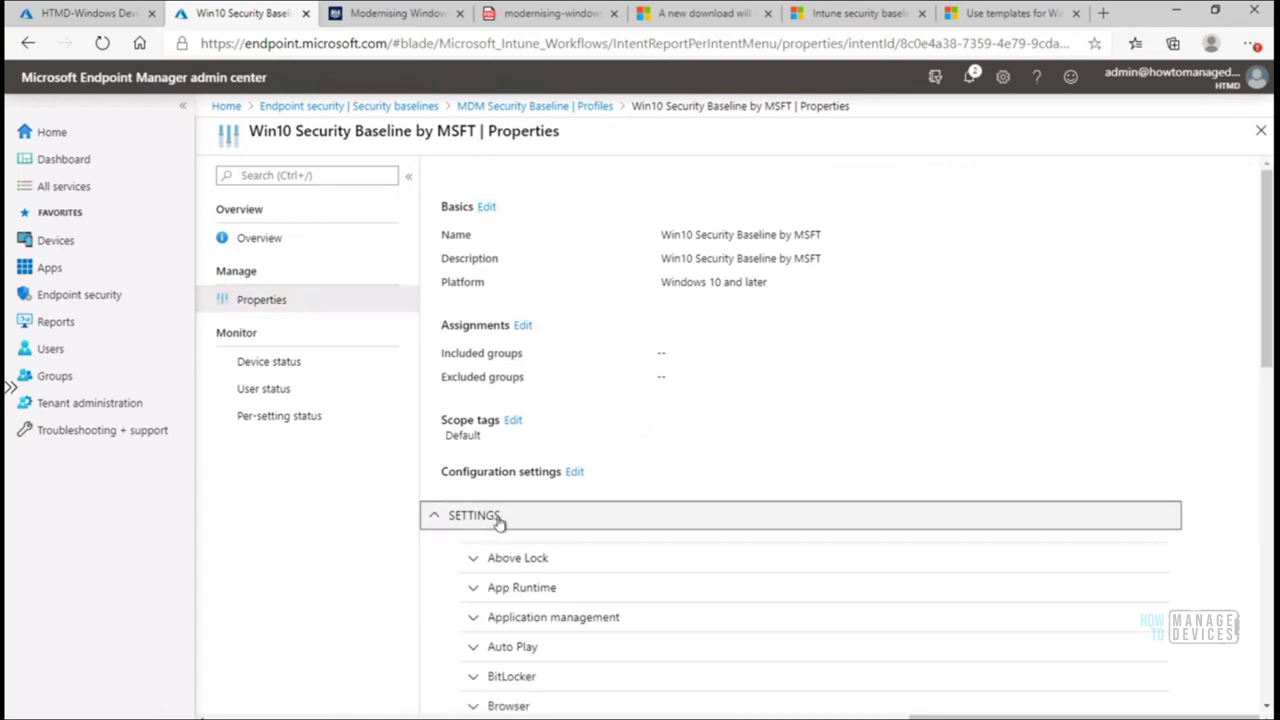
left_click_drag(1268, 316, 1268, 451)
scroll(670, 565, "down", 3)
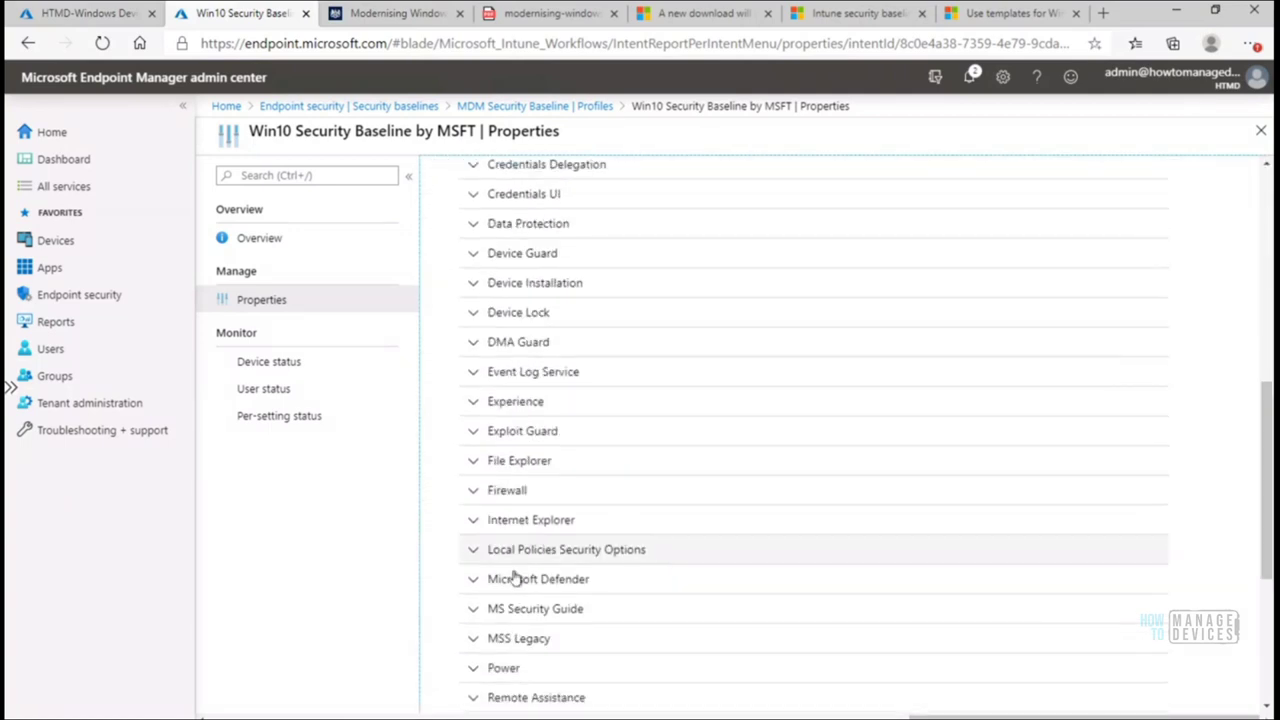
- Examine the profile's Local Policies Security Options and the MDM Security Baseline versions, and return to the security baselines list
left_click(472, 552)
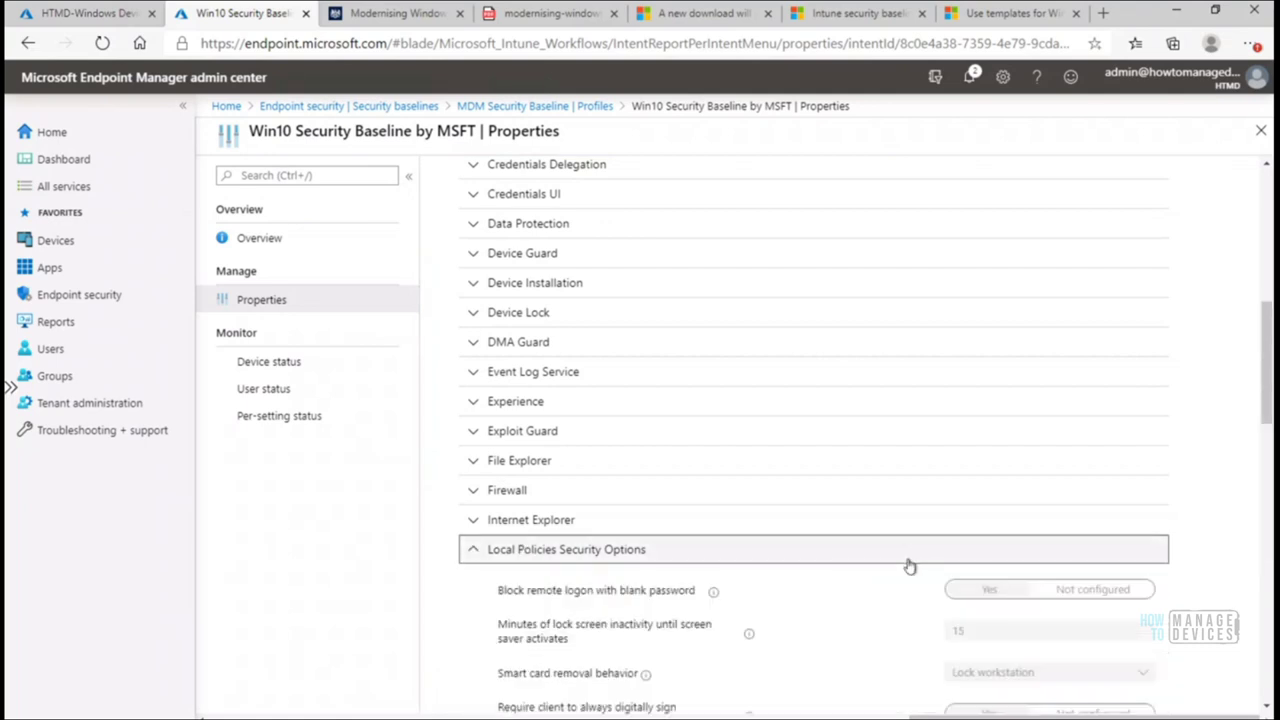
left_click_drag(1263, 405, 1253, 135)
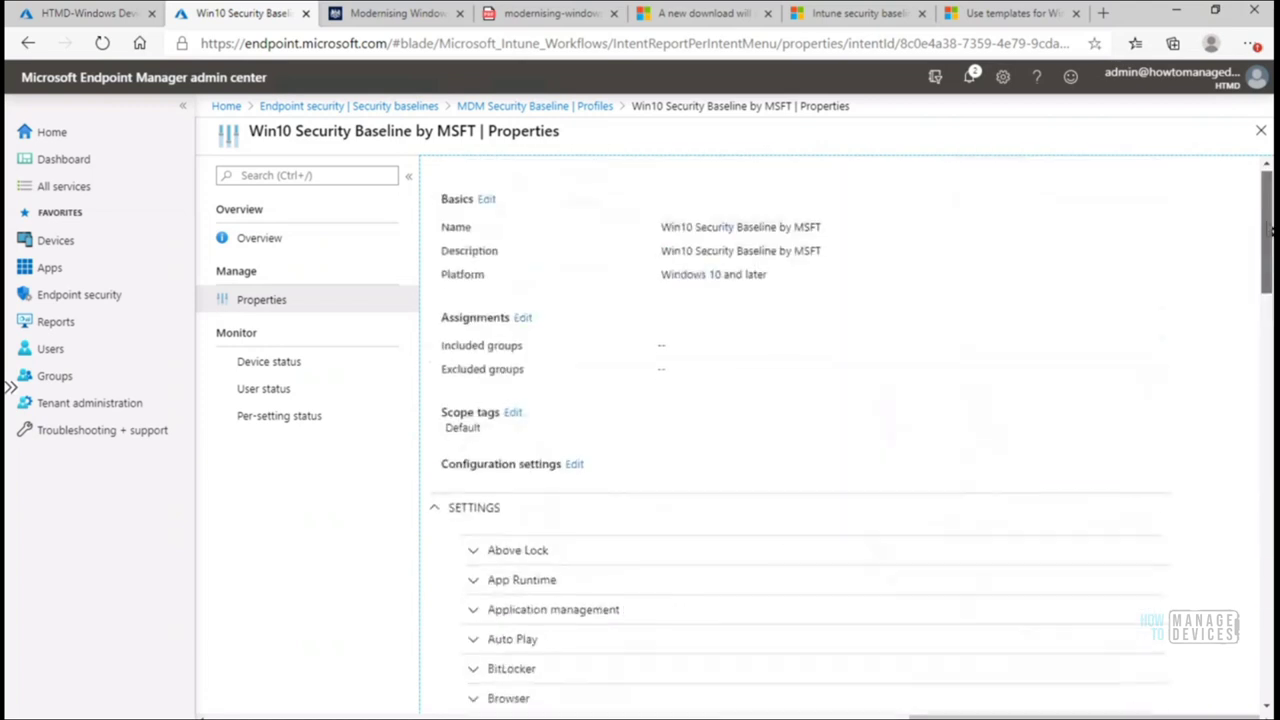
left_click(1257, 130)
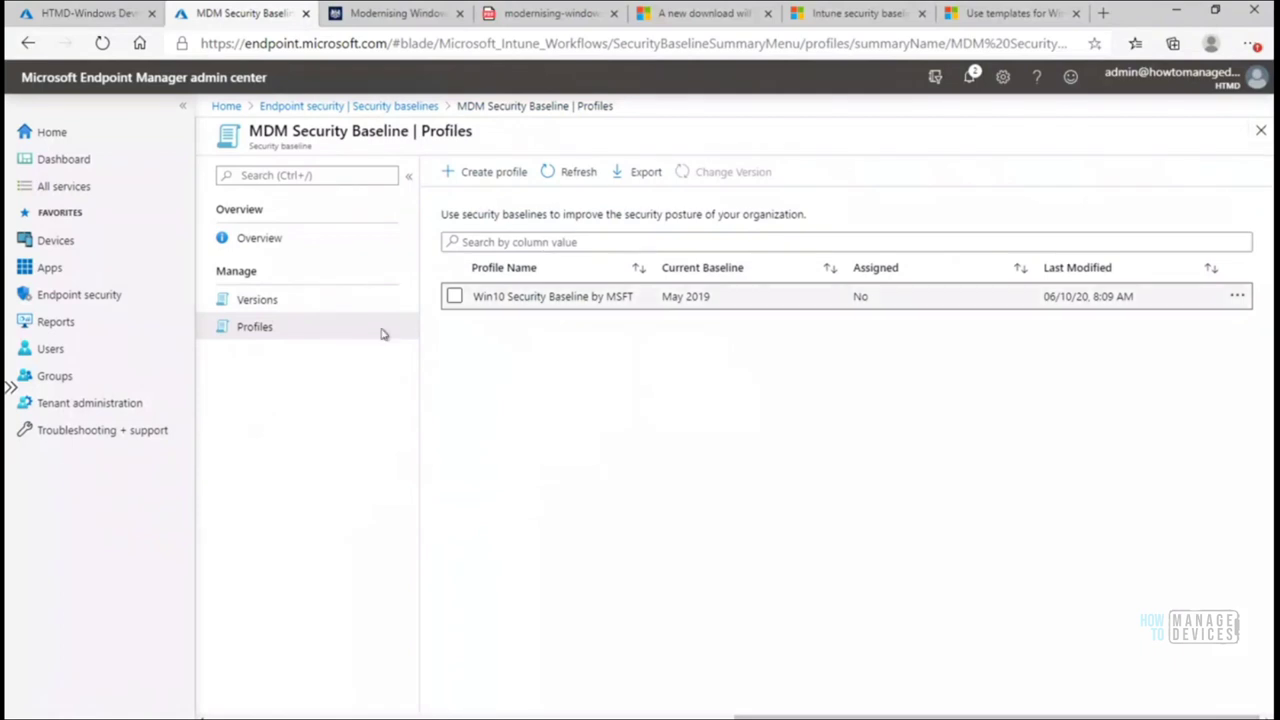
left_click(324, 309)
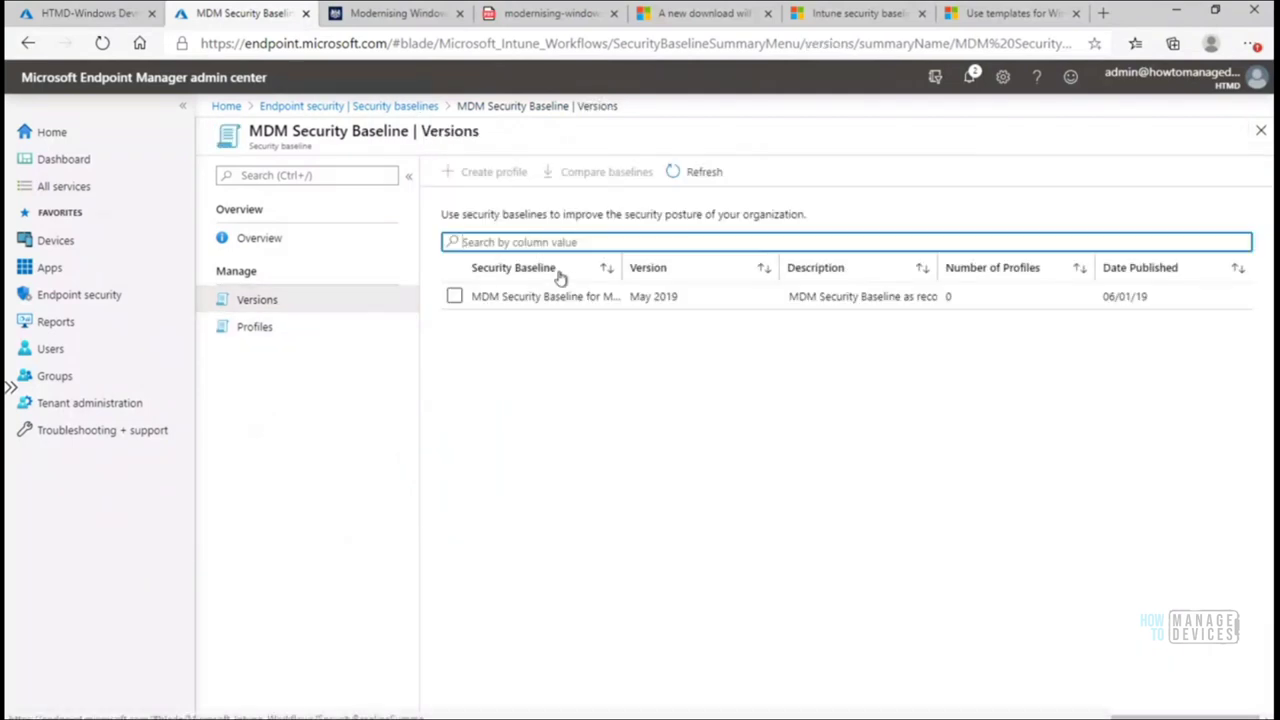
left_click(397, 107)
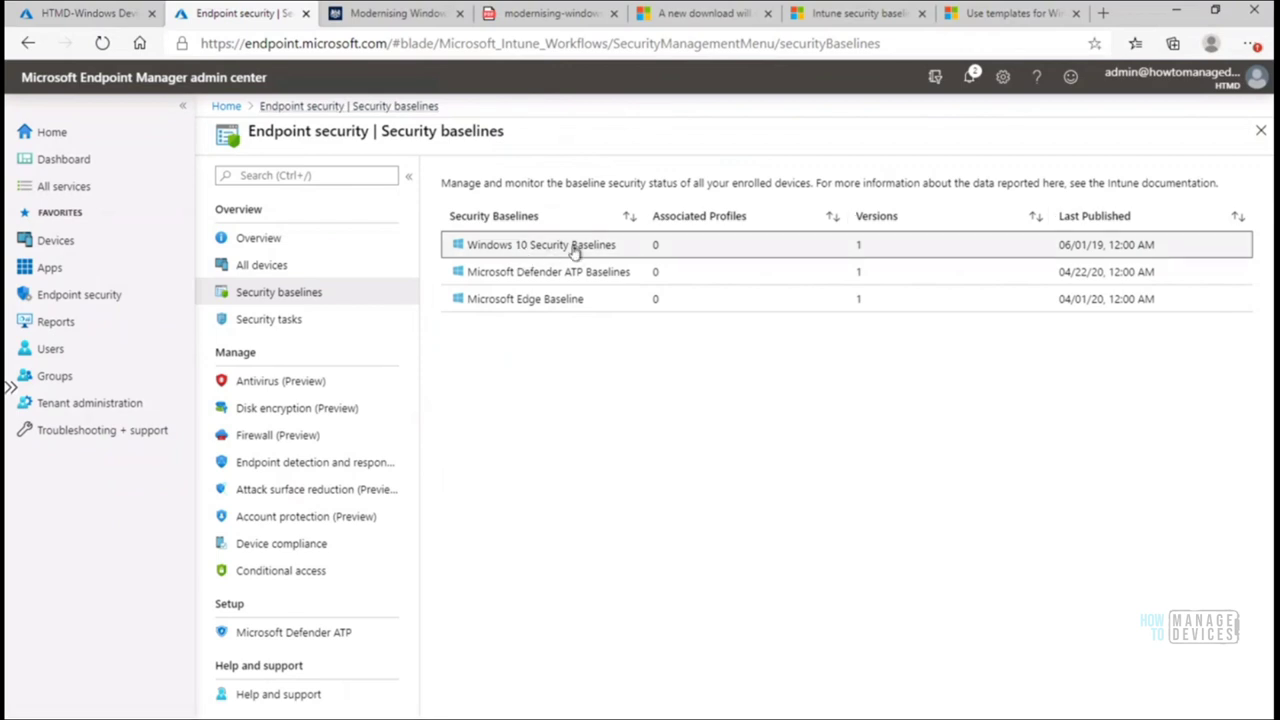
- Open the versions of the Microsoft Defender ATP baseline and start a new profile from Version 4
left_click(520, 281)
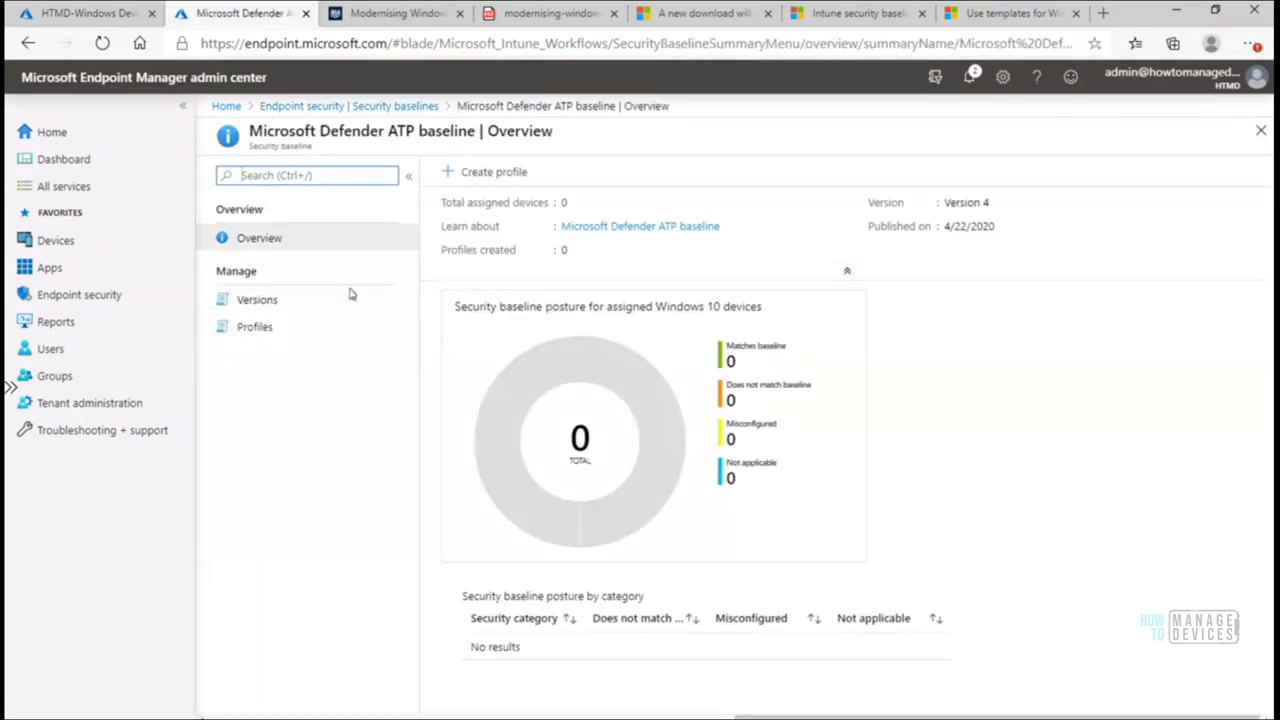
left_click(271, 309)
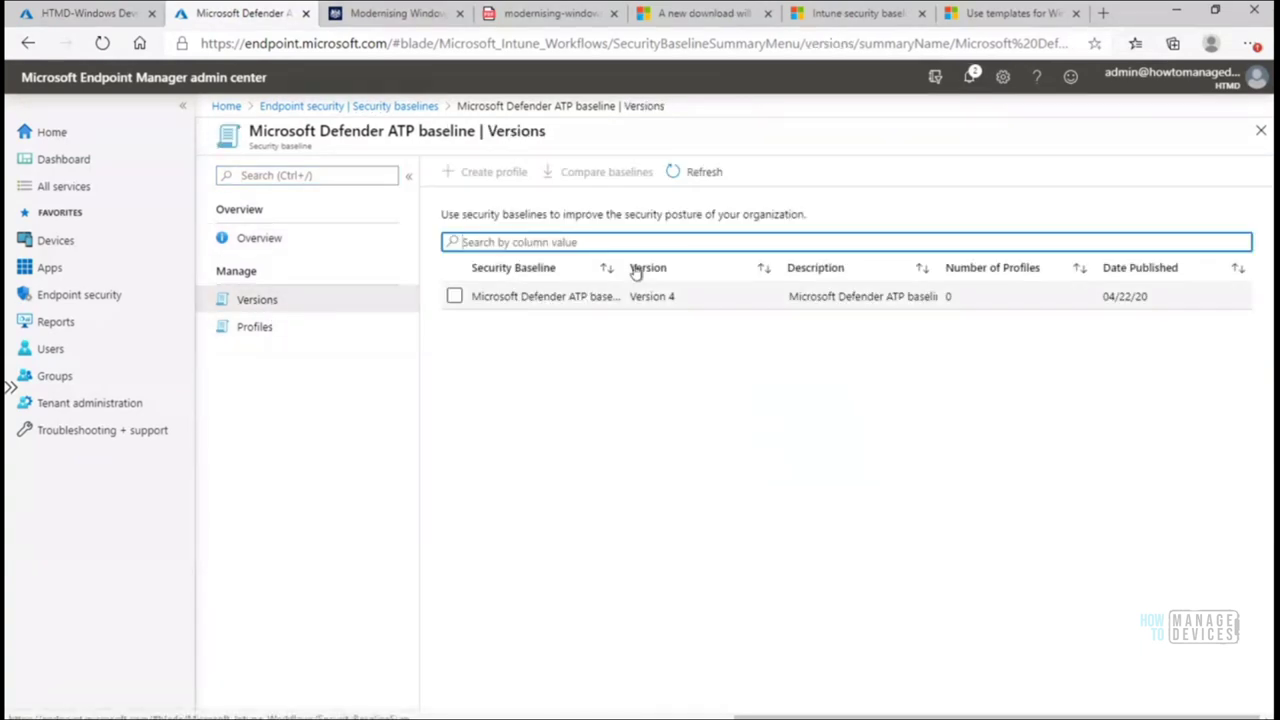
left_click_drag(619, 257, 783, 255)
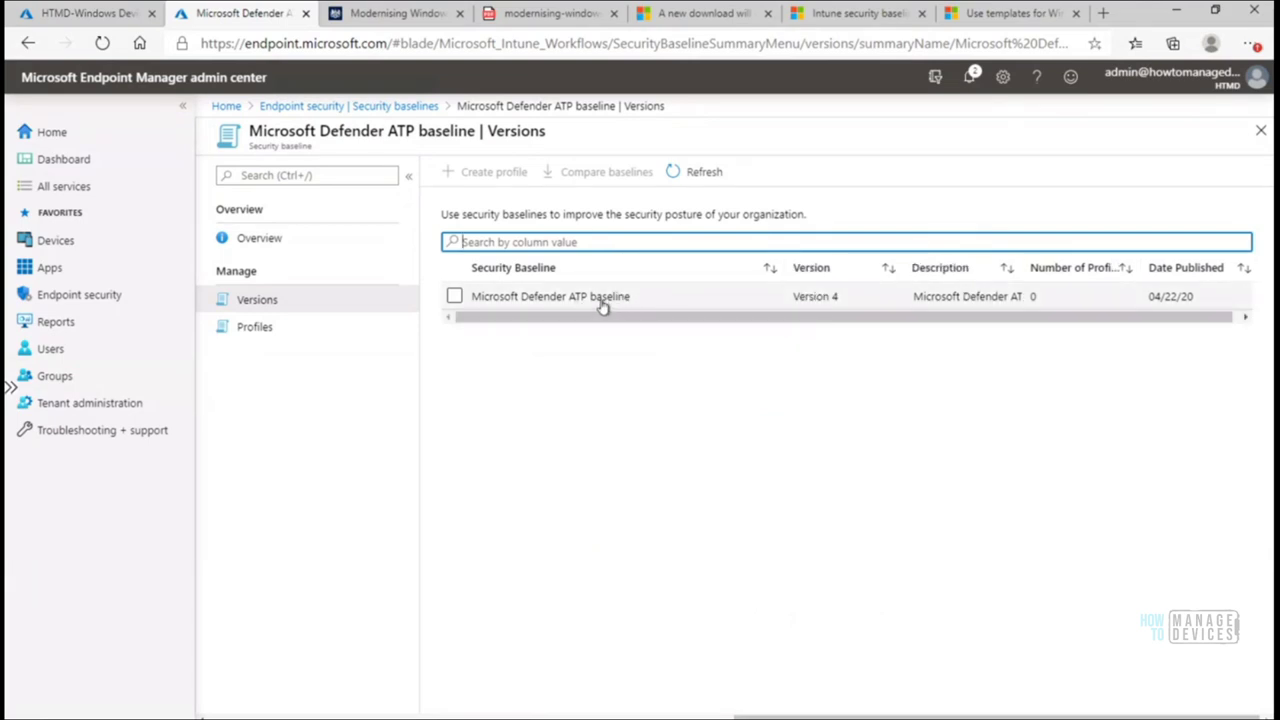
left_click(453, 298)
left_click(486, 173)
- Enter ATP Baseline by MSFT as the profile's name and description and continue to the configuration settings
left_click(484, 228)
type("W")
key("BackSpace")
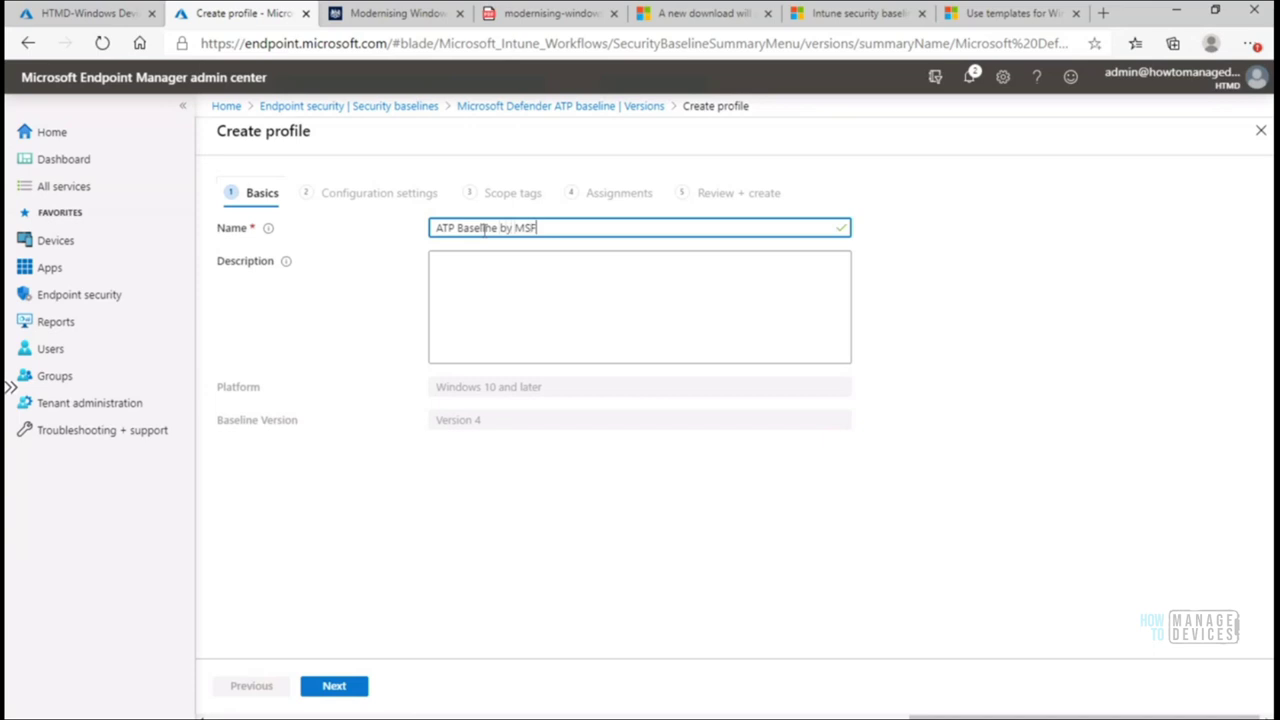
key("ctrl+a")
key("ctrl+c")
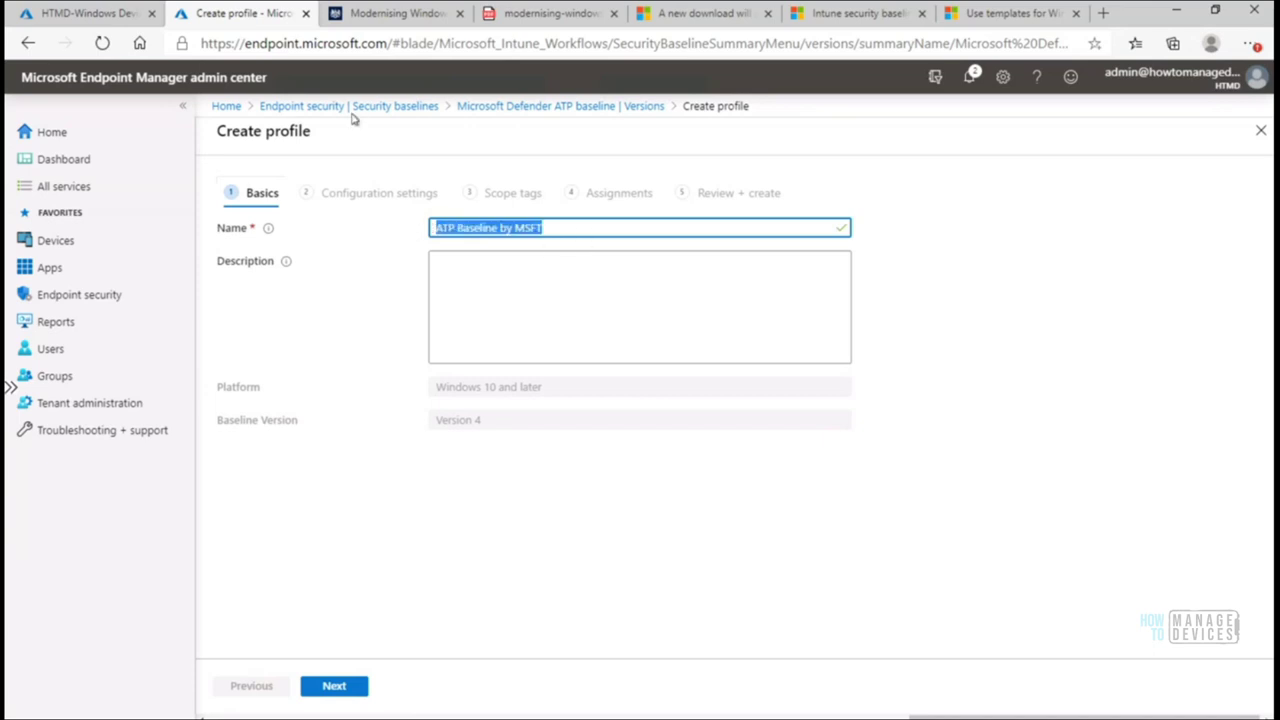
left_click(471, 288)
key("ctrl+v")
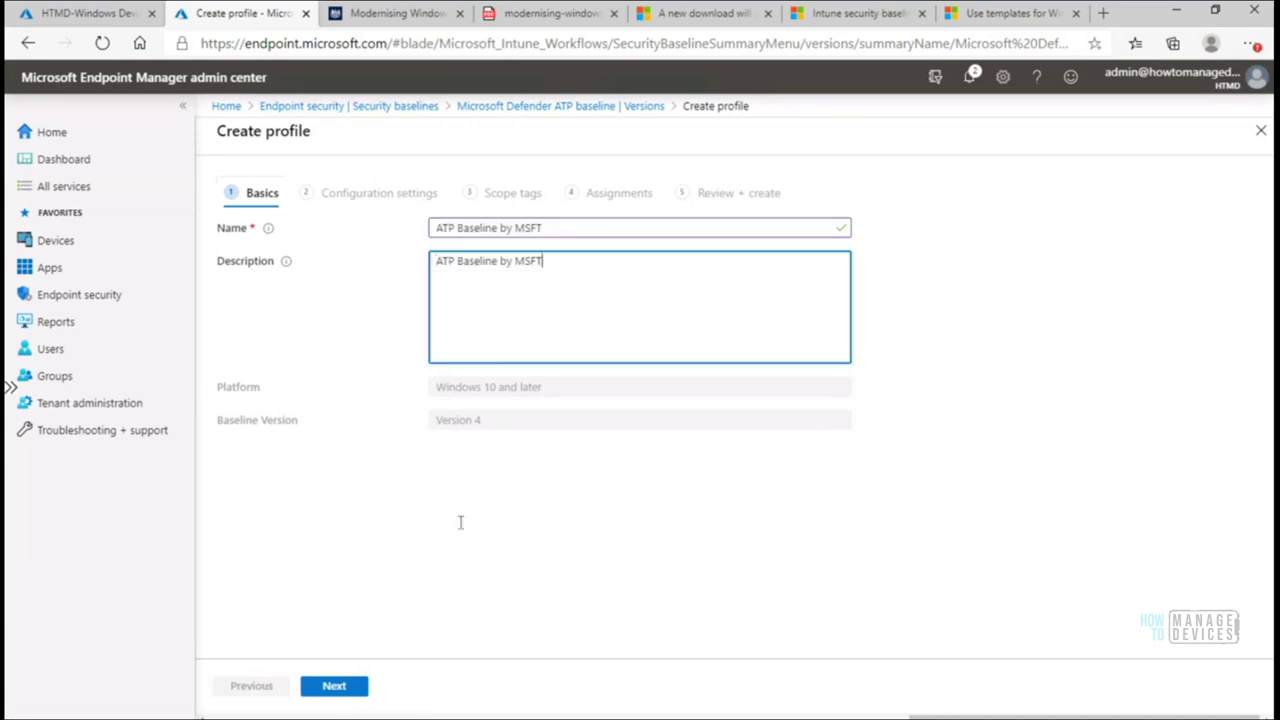
left_click(349, 689)
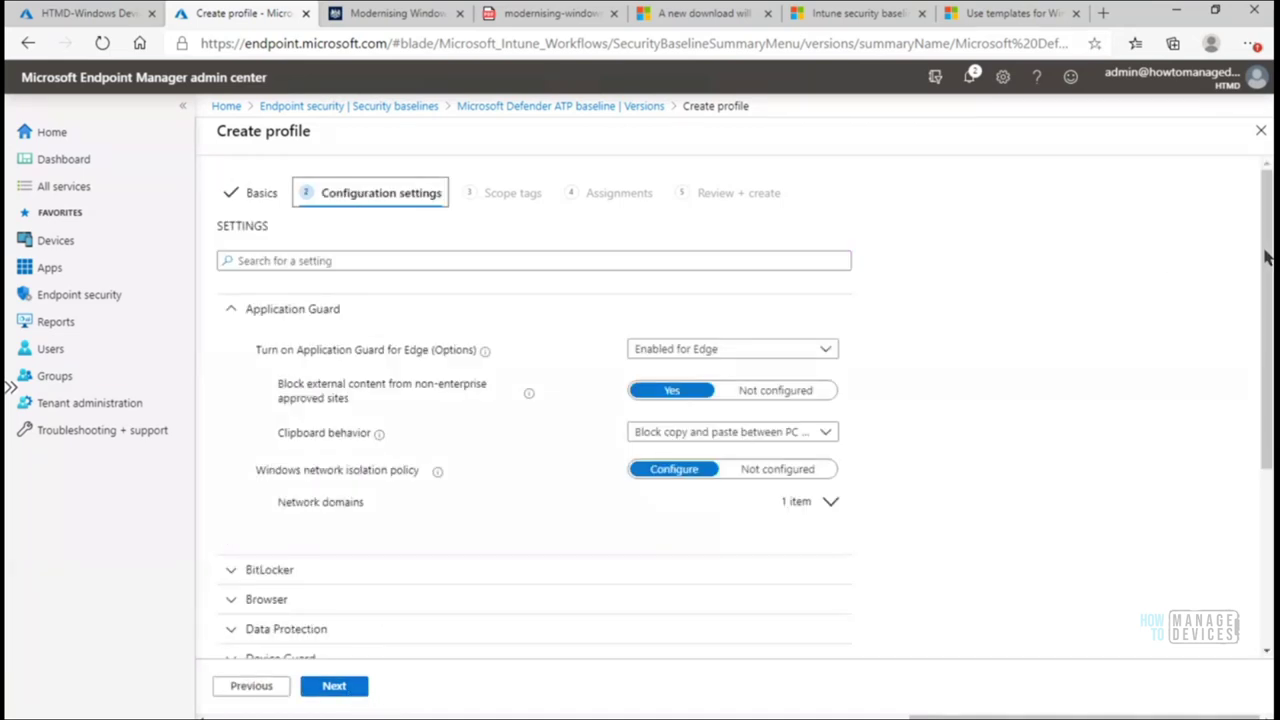
- Examine the Defender ATP configuration categories and the BitLocker encryption settings for storage cards and for system, fixed and removable drives
scroll(1265, 257, "down", 3)
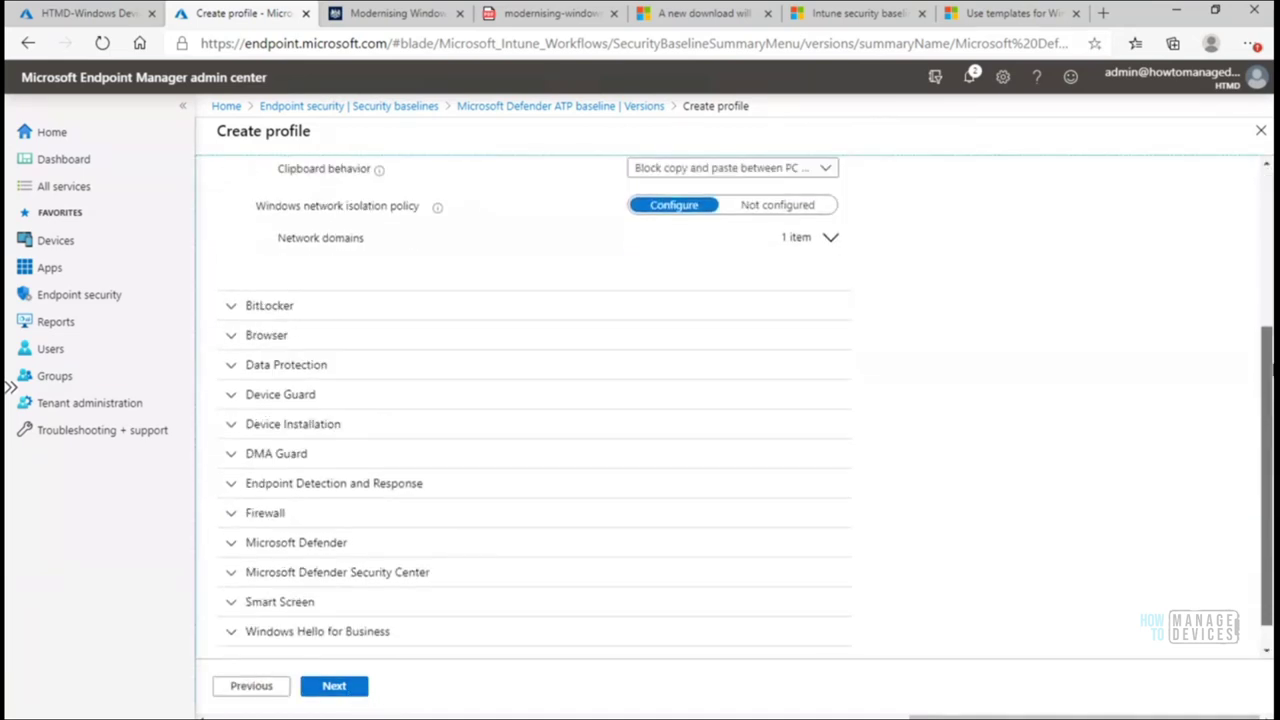
scroll(746, 412, "up", 2)
scroll(745, 407, "up", 3)
left_click_drag(1272, 270, 1270, 393)
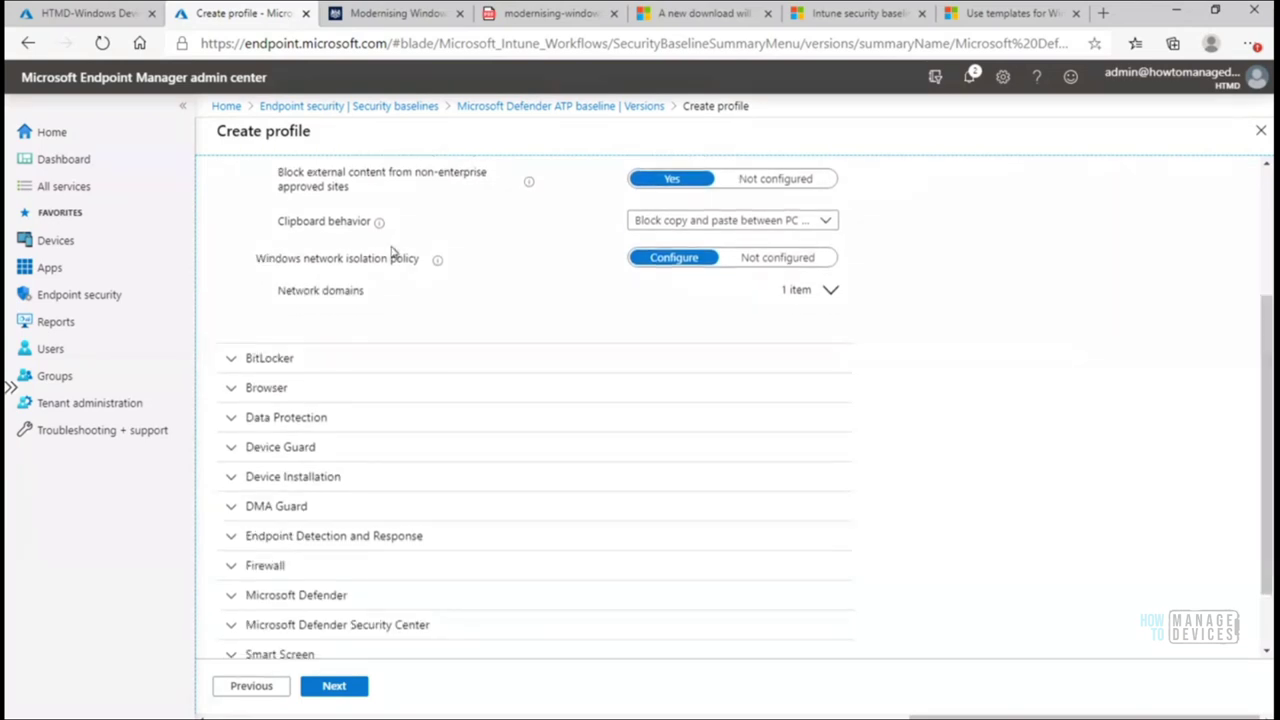
left_click(232, 359)
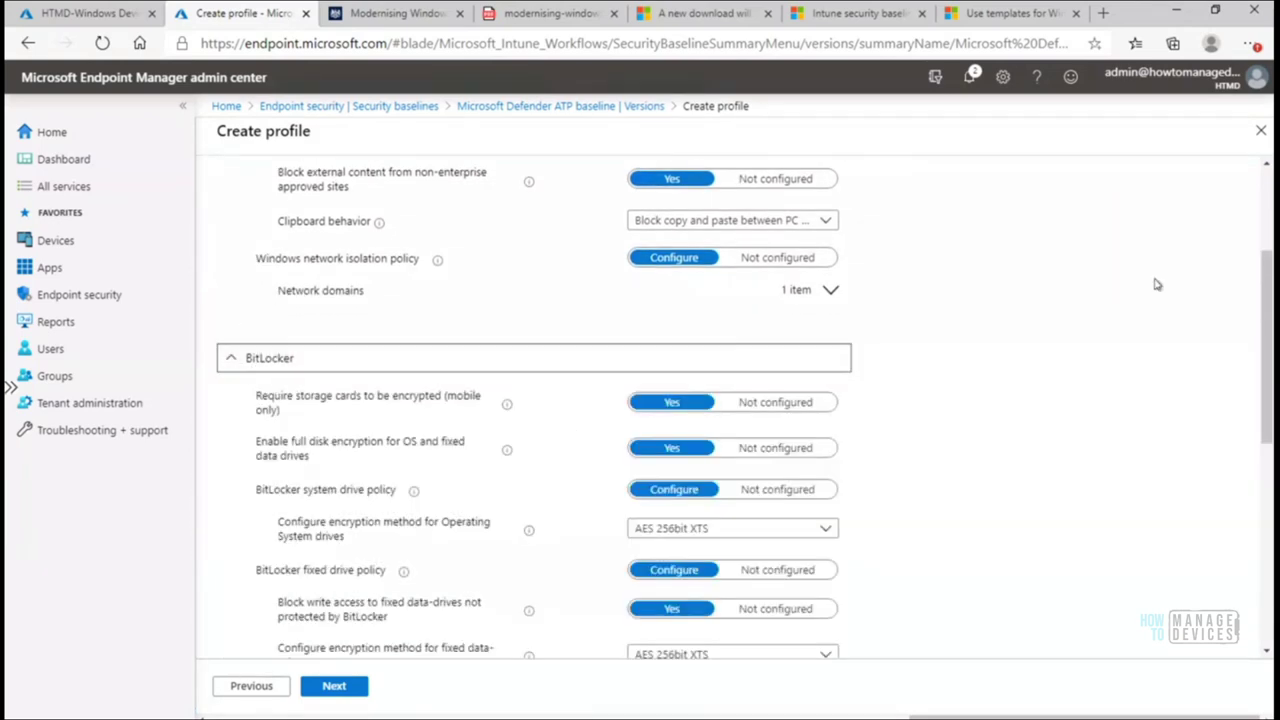
left_click_drag(1262, 303, 1262, 331)
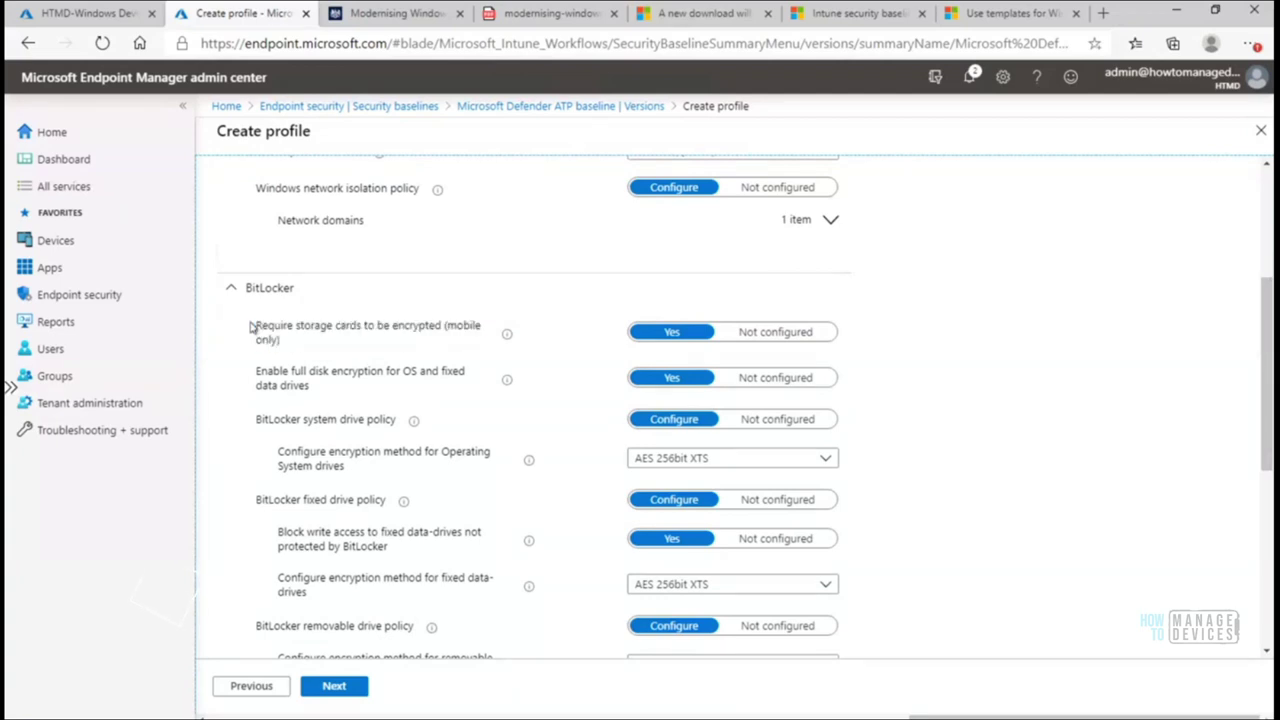
left_click_drag(252, 328, 295, 347)
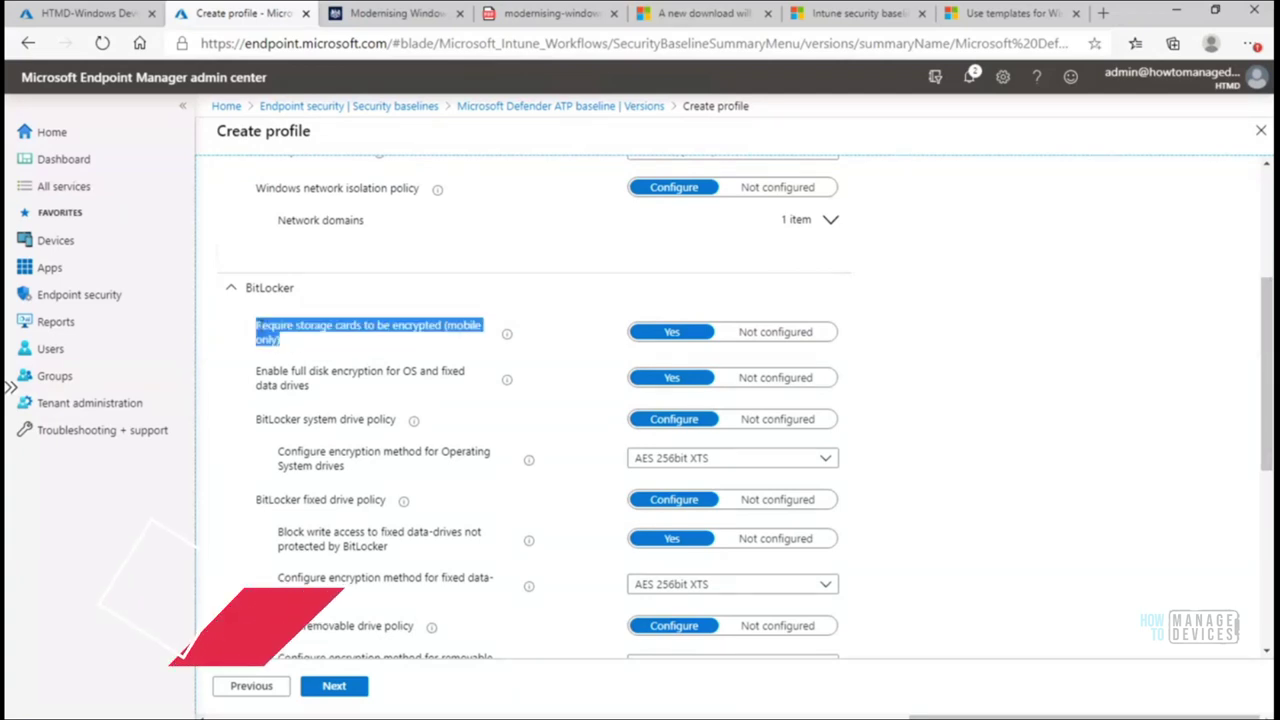
left_click(292, 346)
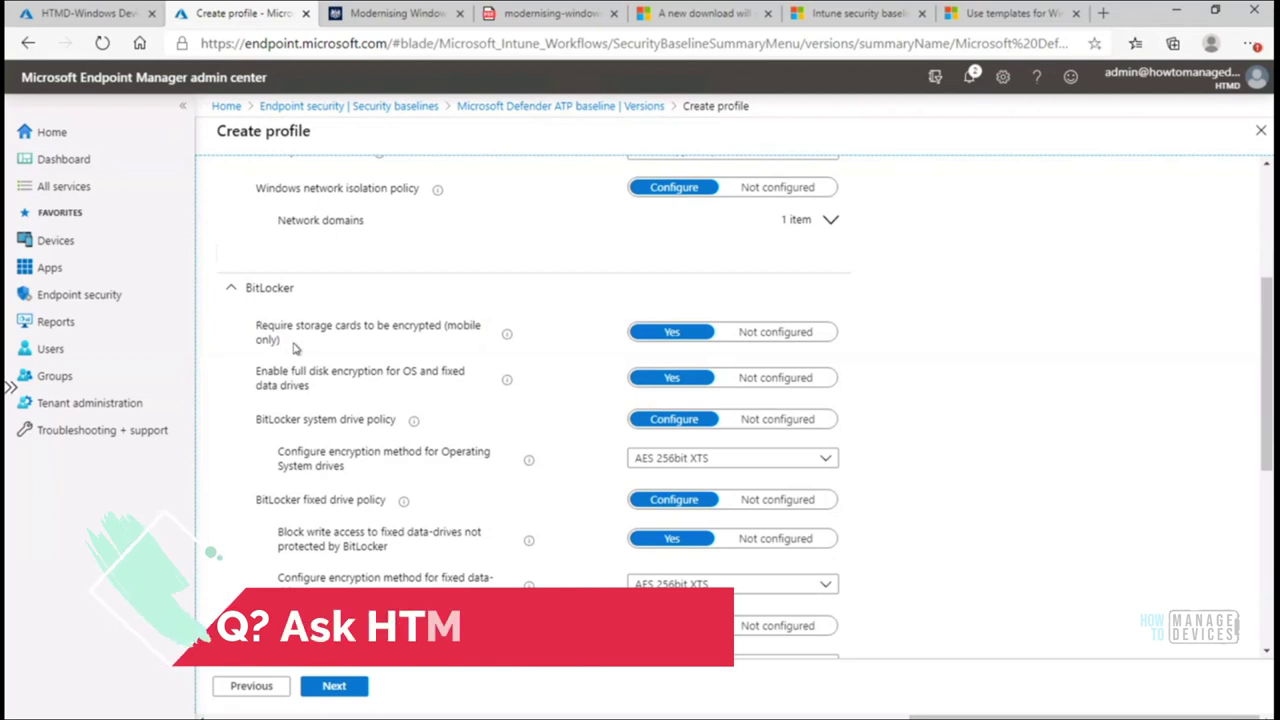
left_click_drag(250, 324, 282, 341)
left_click(255, 330)
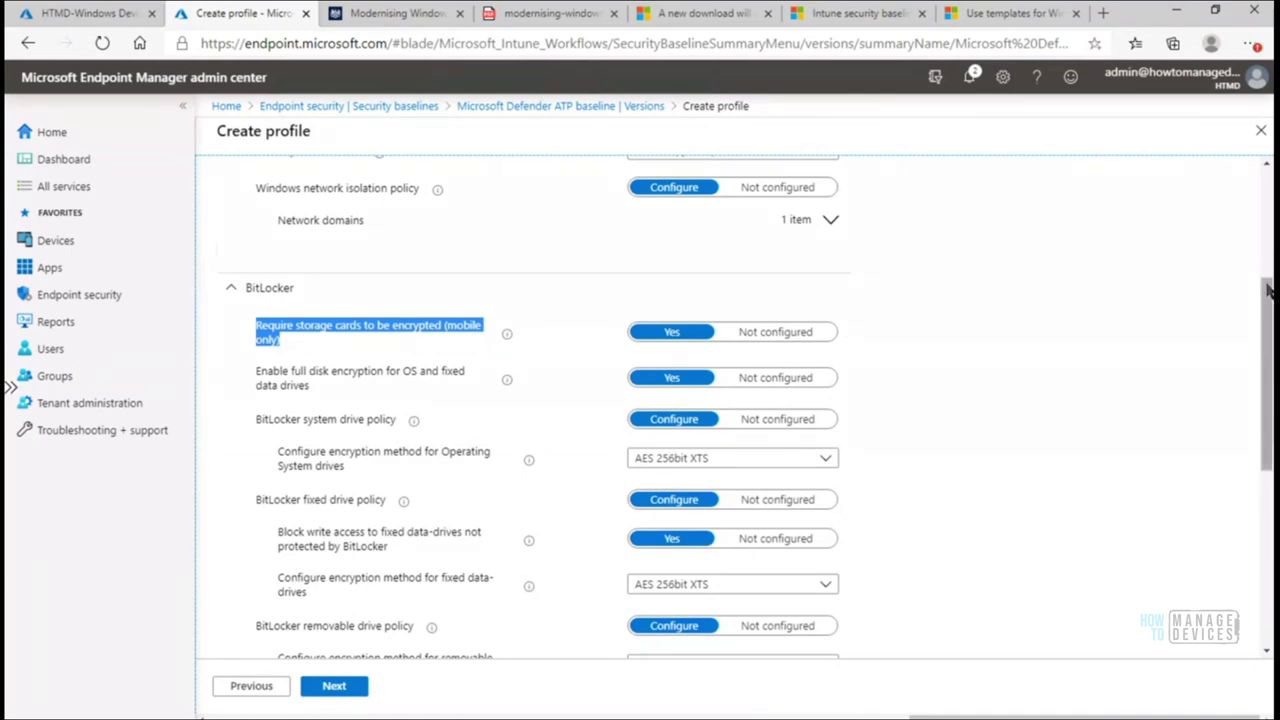
left_click_drag(1268, 290, 1244, 533)
left_click_drag(1268, 455, 1268, 372)
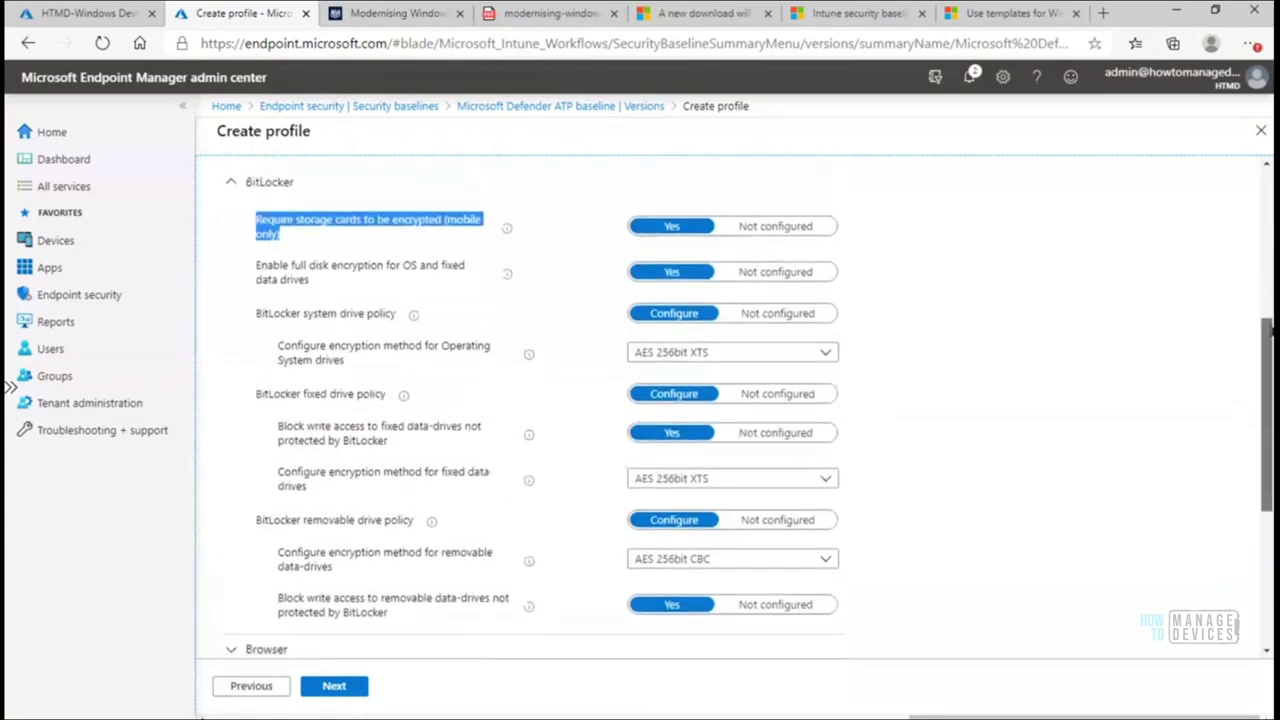
left_click(326, 249)
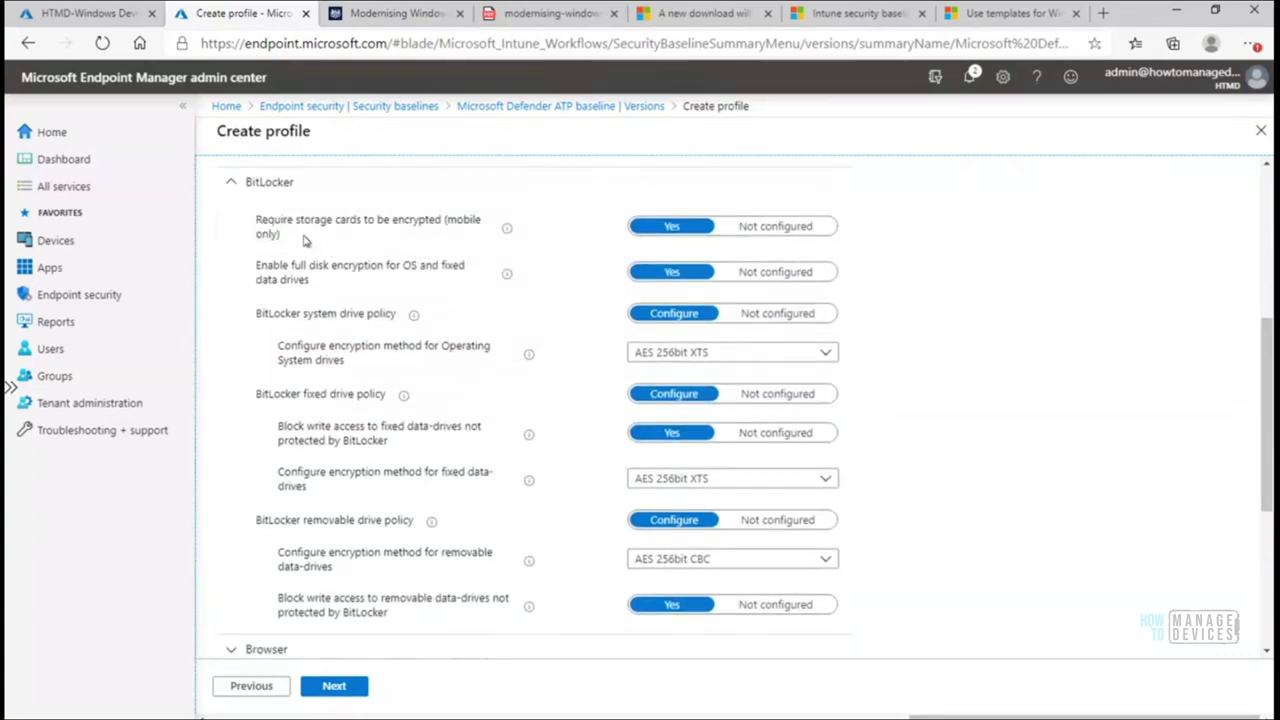
left_click_drag(285, 232, 254, 219)
left_click(255, 222)
left_click_drag(1266, 370, 1258, 494)
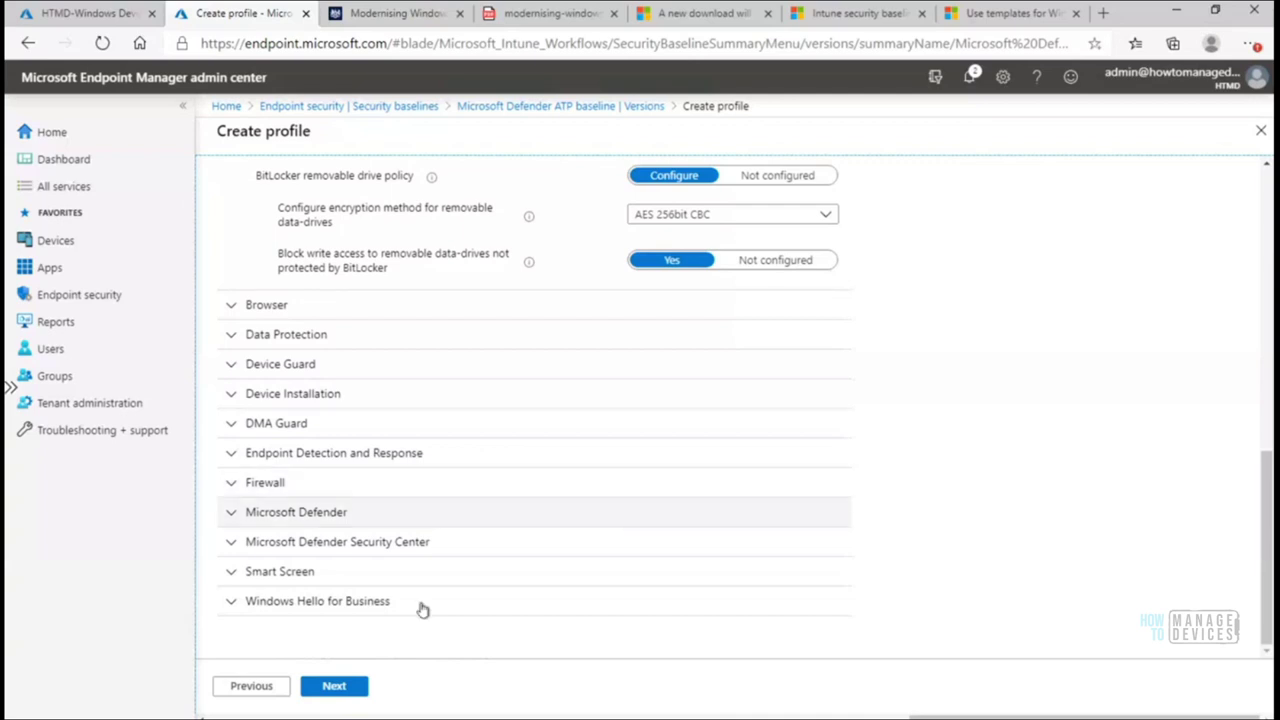
- Create the profile without scope tags or group assignments and refresh the Microsoft Defender ATP baseline's profile list
left_click(335, 686)
left_click(335, 686)
left_click(335, 686)
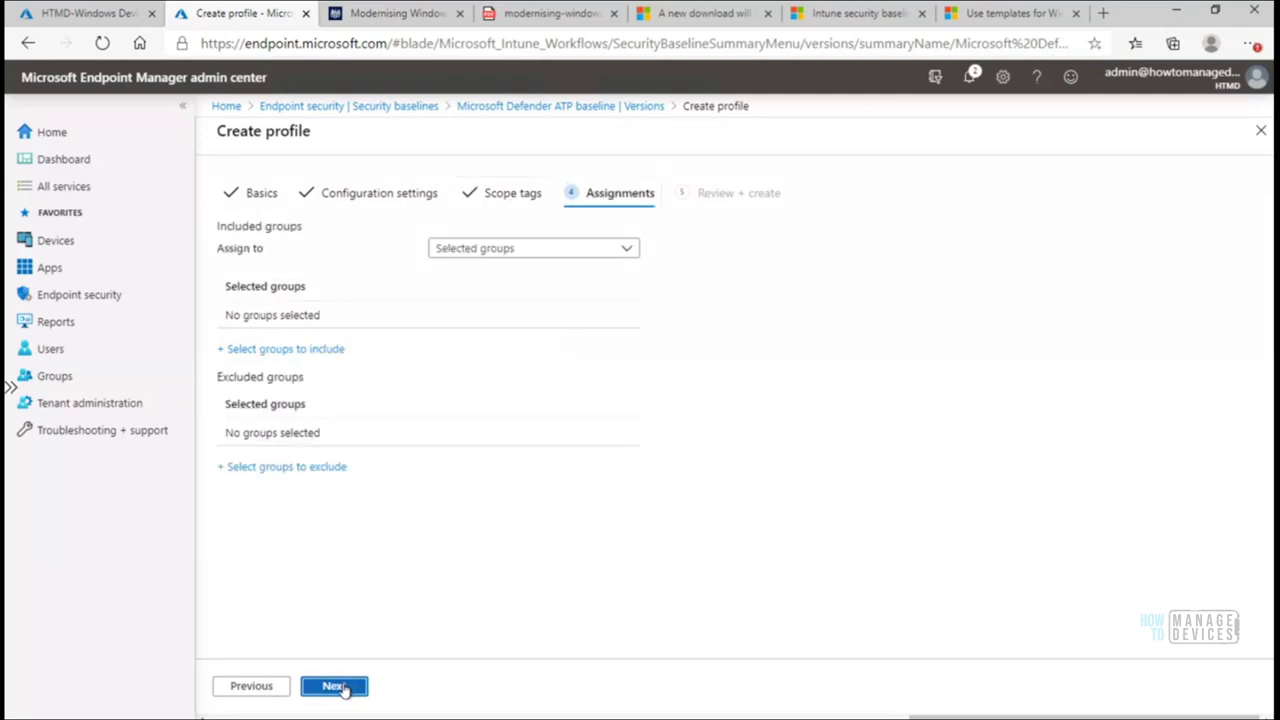
left_click(344, 688)
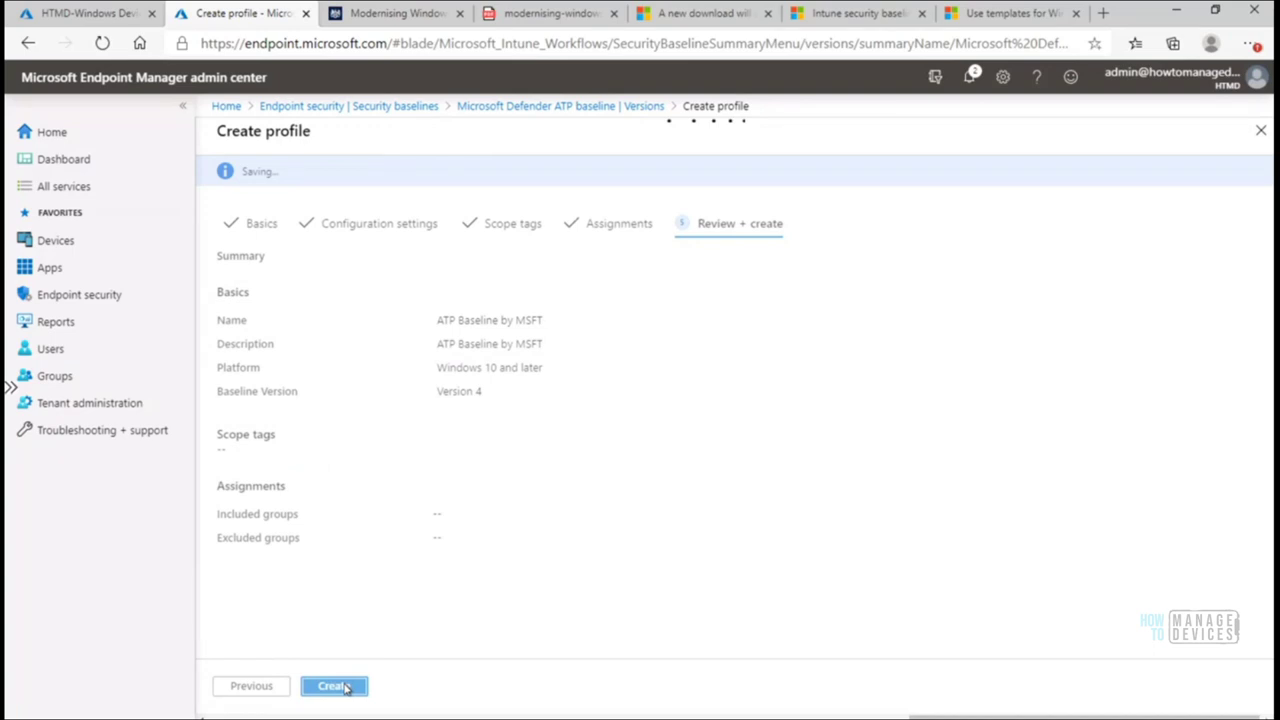
left_click(256, 329)
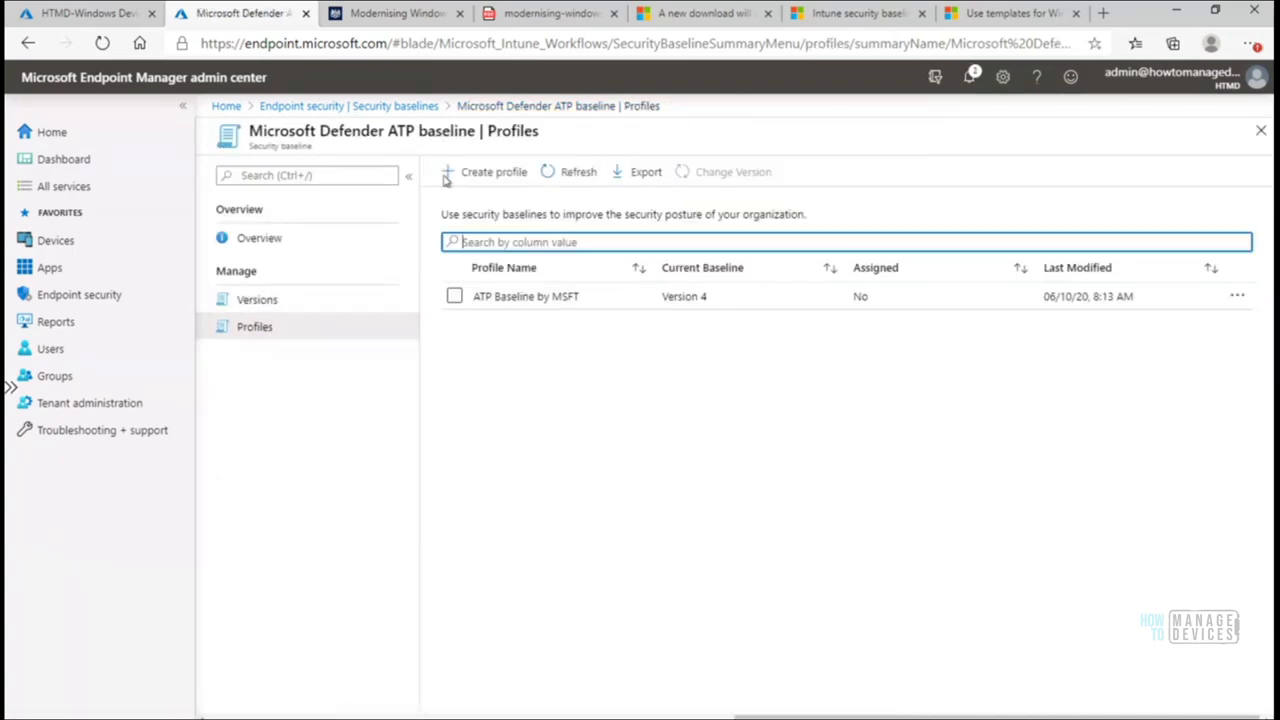
left_click(577, 174)
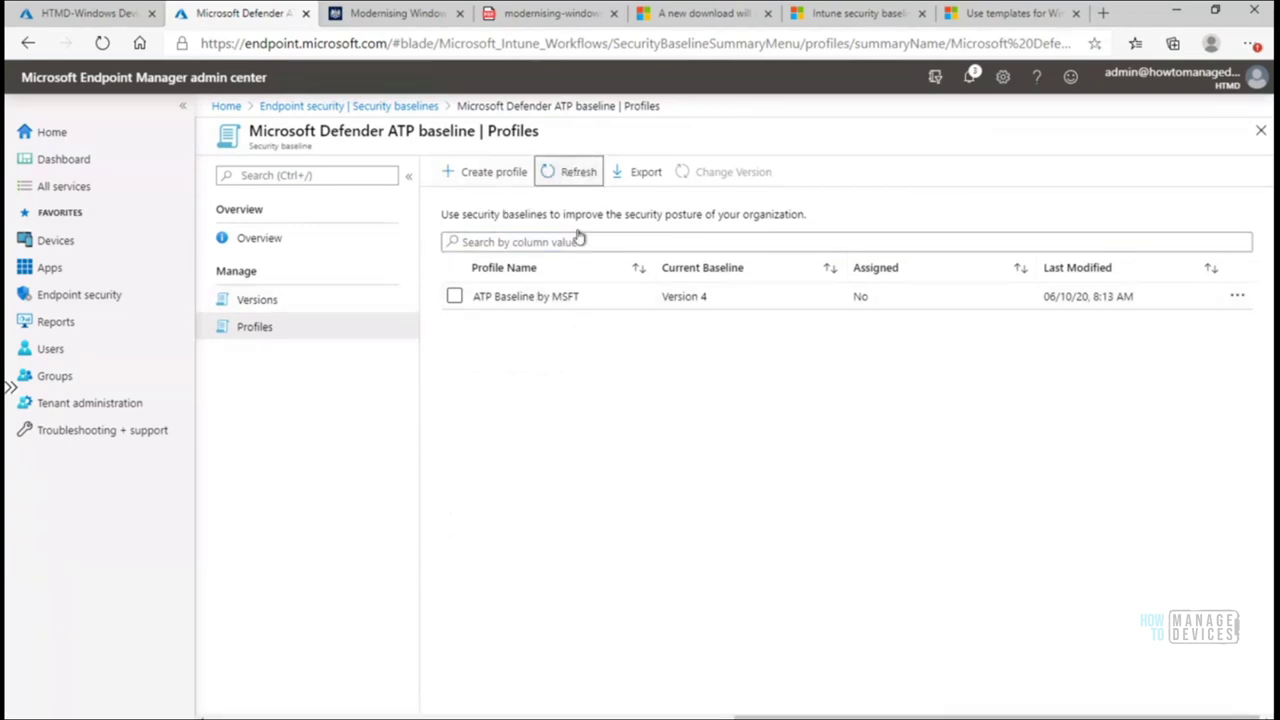
- Return to the security baselines list and open the Microsoft Edge Baseline
left_click(383, 108)
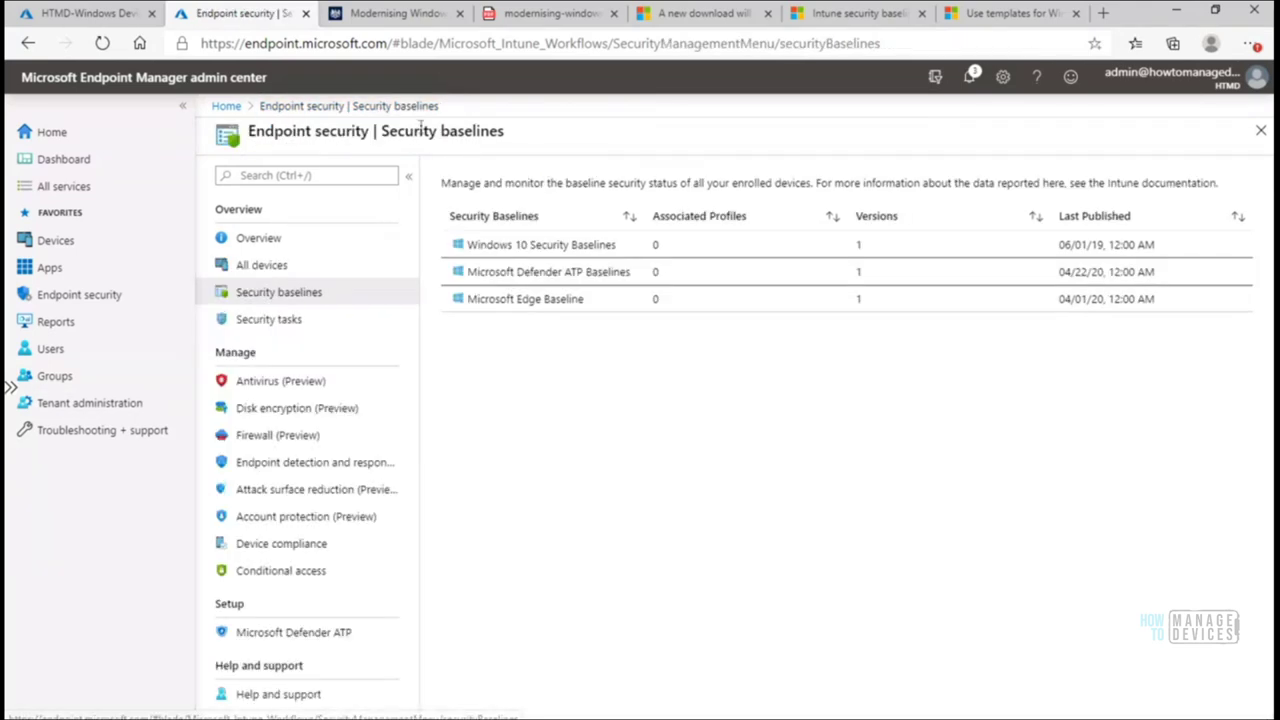
left_click(532, 300)
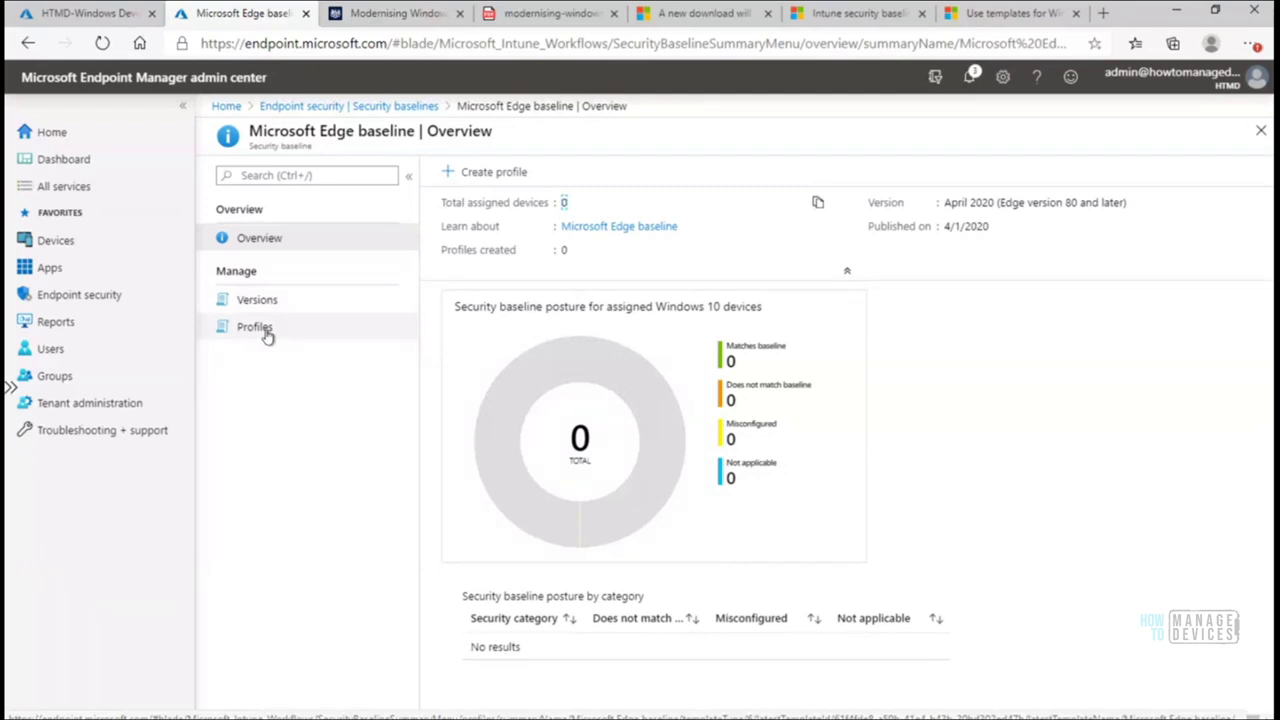
left_click(256, 327)
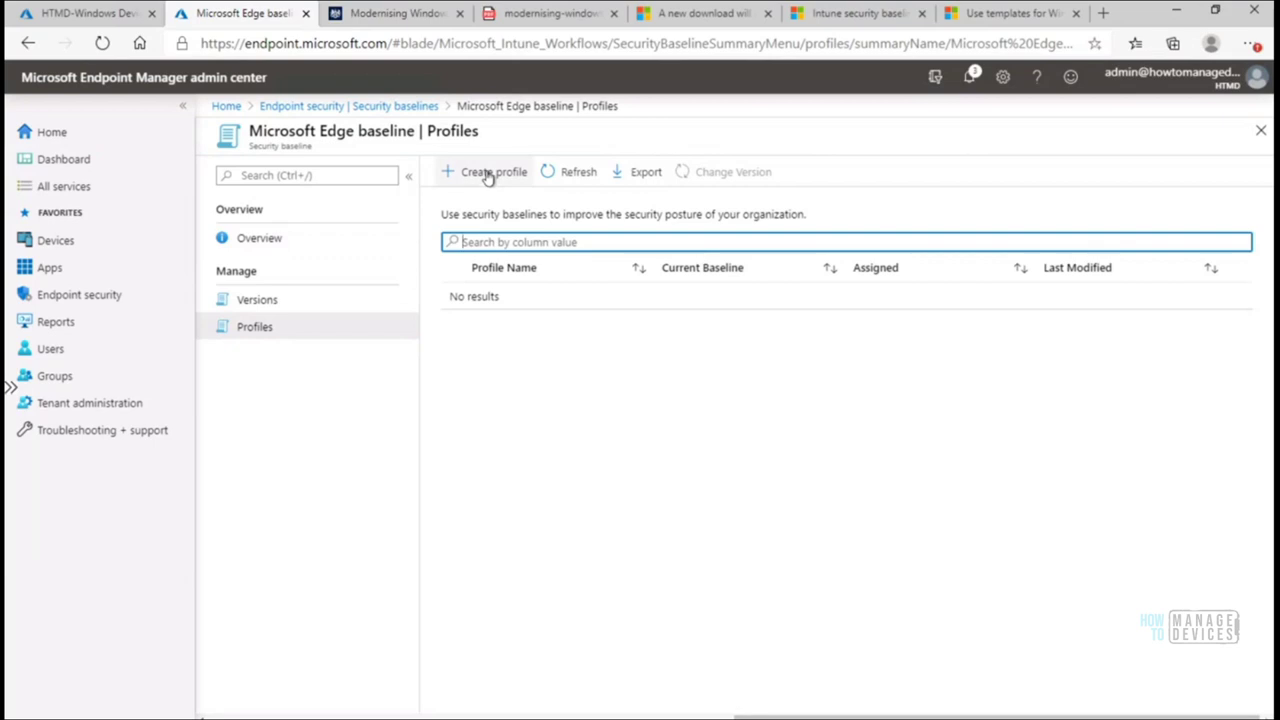
left_click(490, 174)
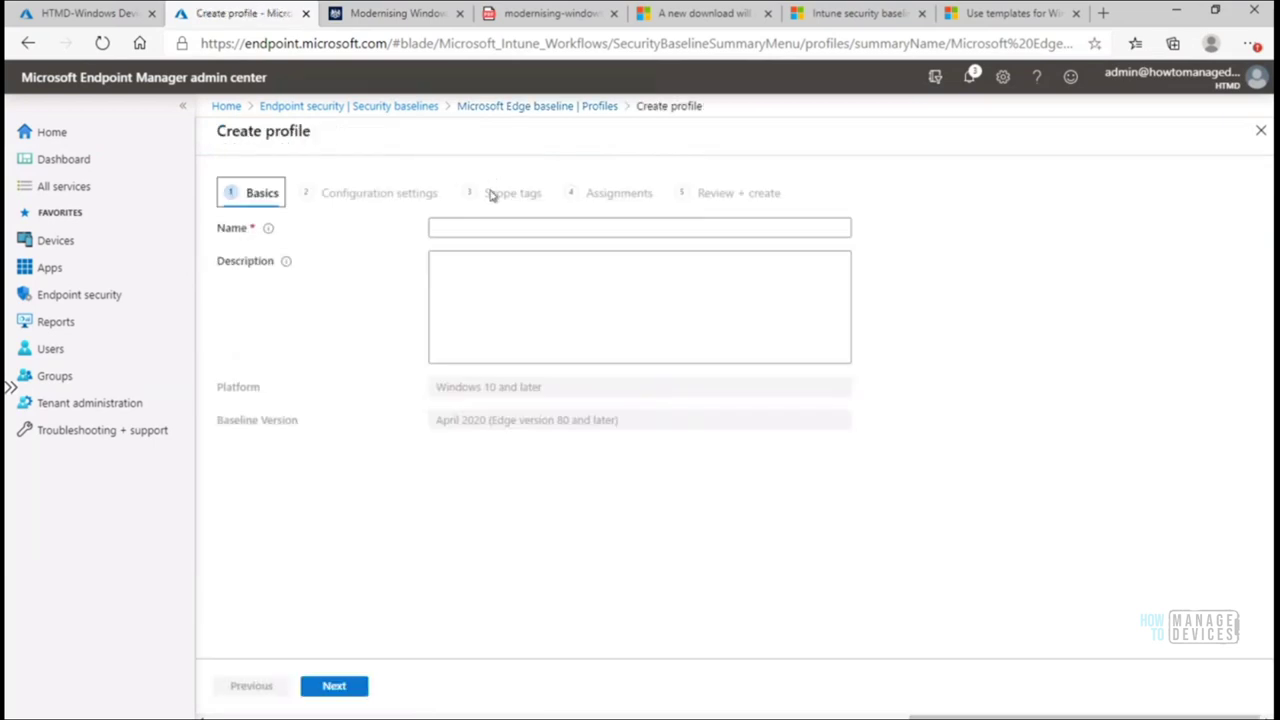
left_click(1262, 133)
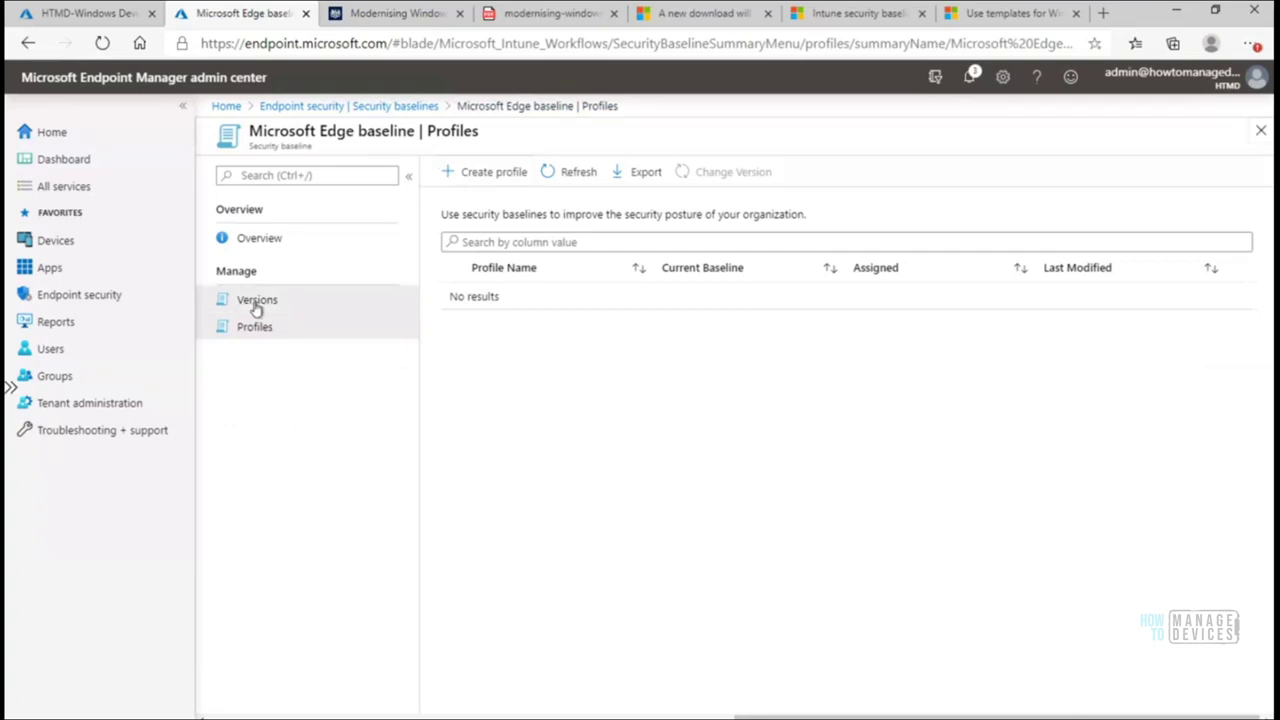
- Select the April 2020 (Edge version 80 and later) version of the Microsoft Edge baseline and start creating a profile from it
left_click(257, 306)
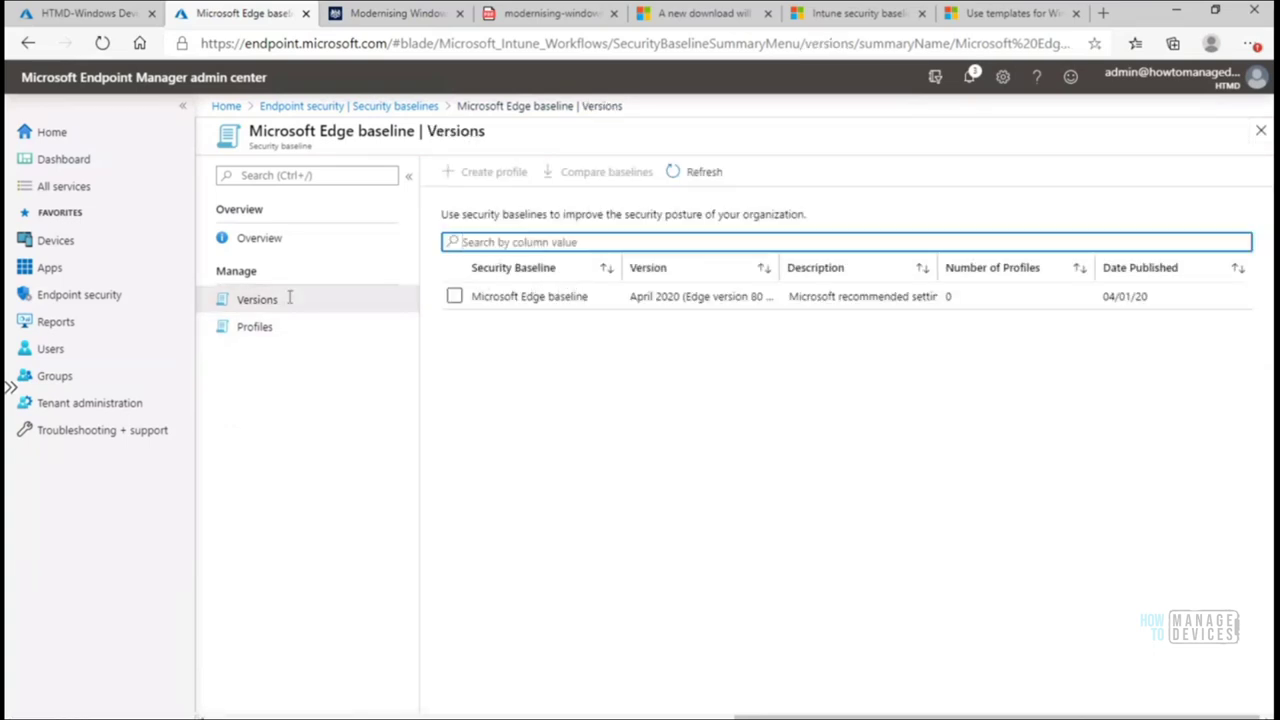
left_click(454, 297)
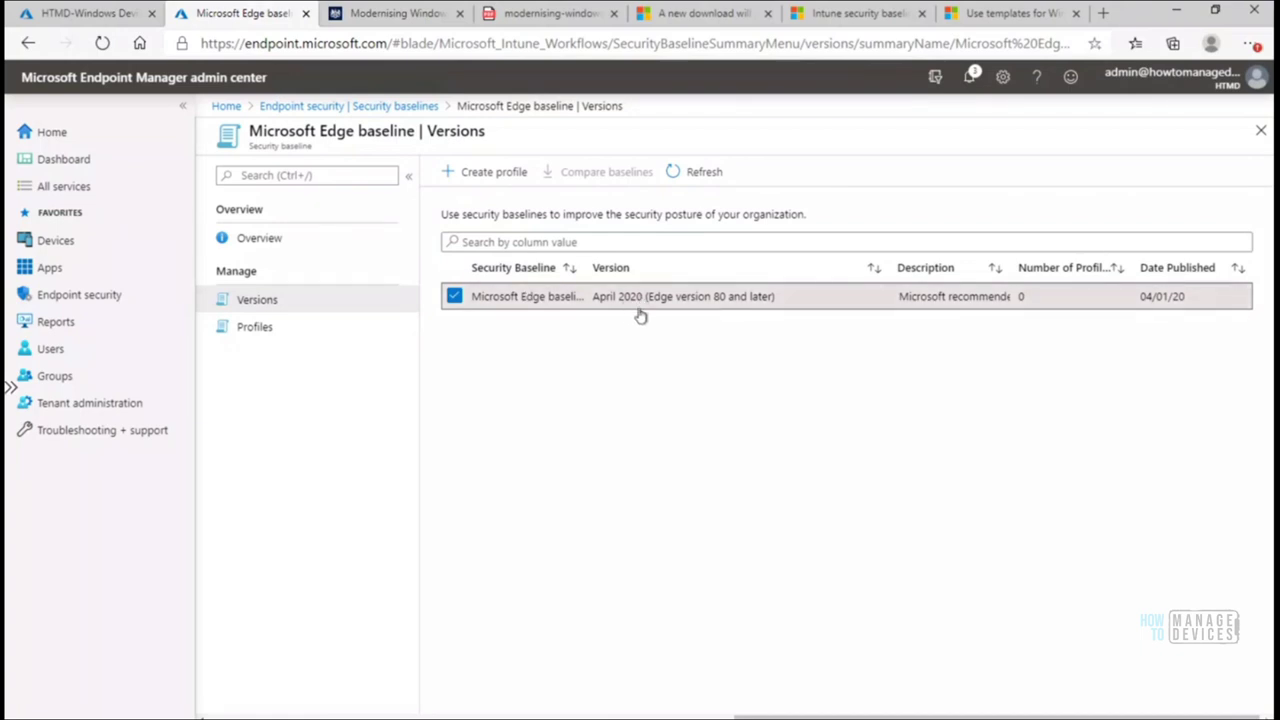
left_click(493, 172)
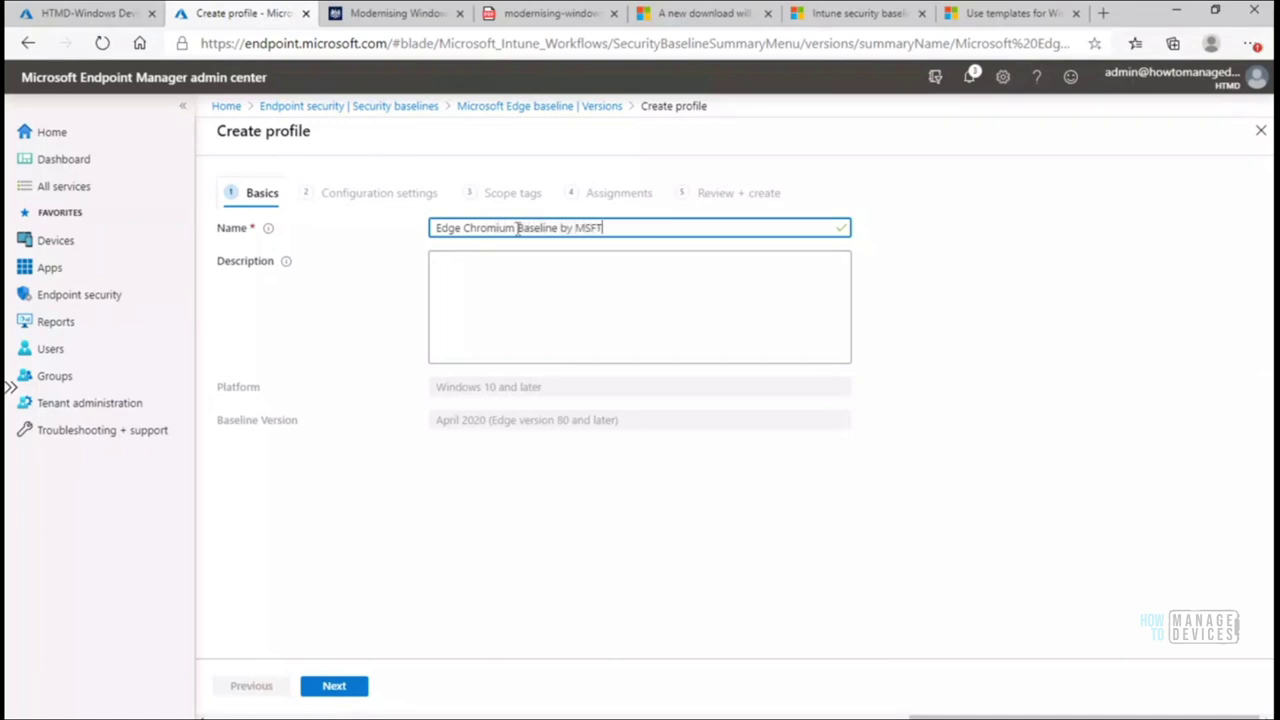
- Enter Edge Chromium Baseline by MSFT as the profile's name and description and continue to the configuration settings
triple_click(518, 228)
key("ctrl+c")
left_click(537, 274)
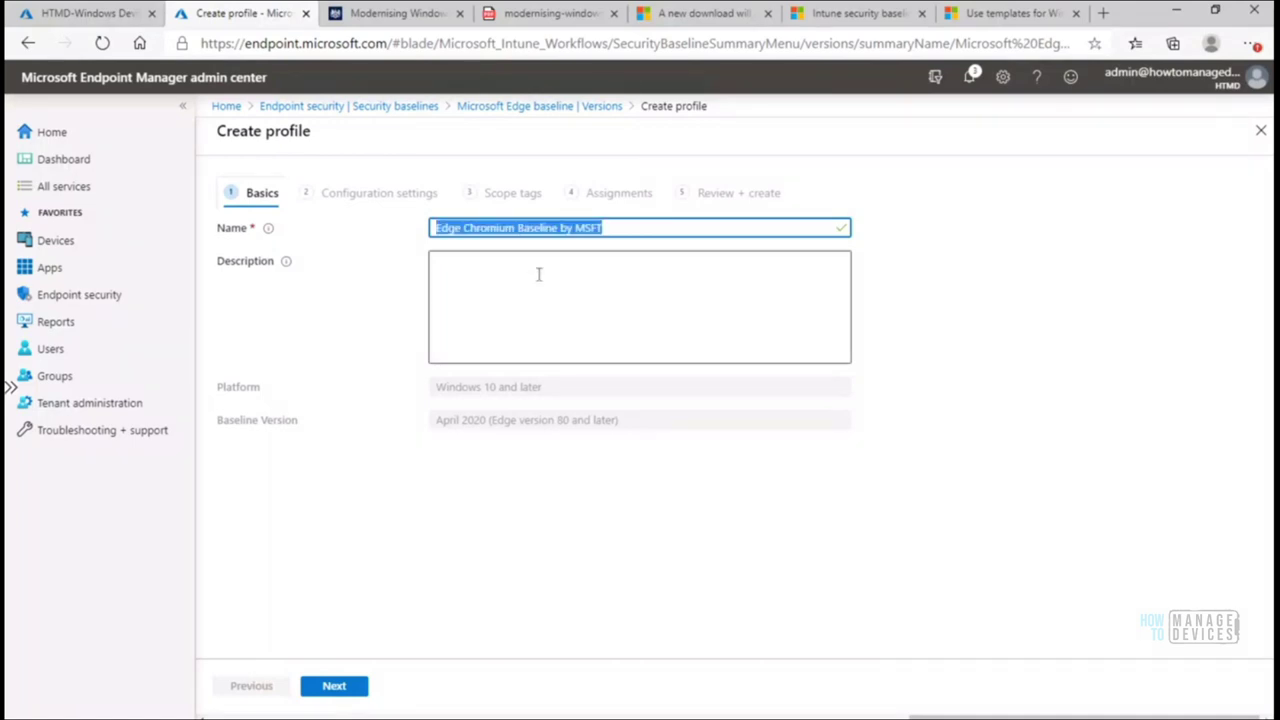
key("ctrl+v")
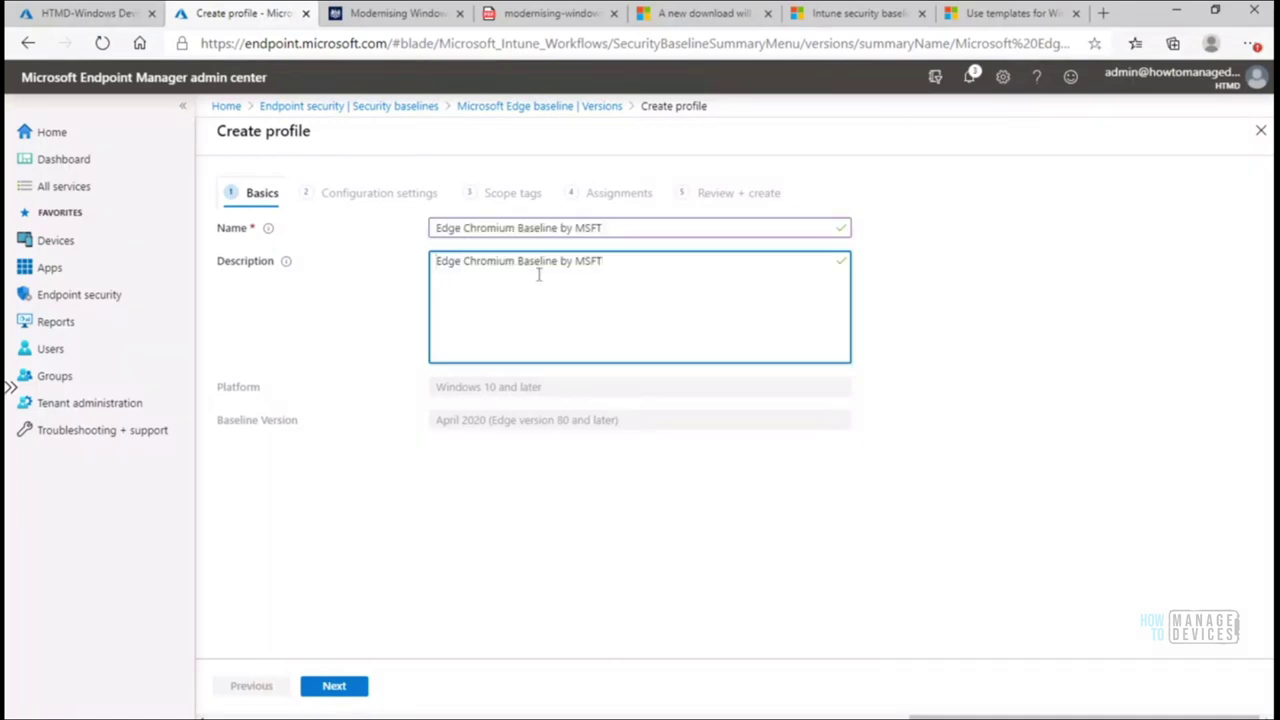
left_click(353, 688)
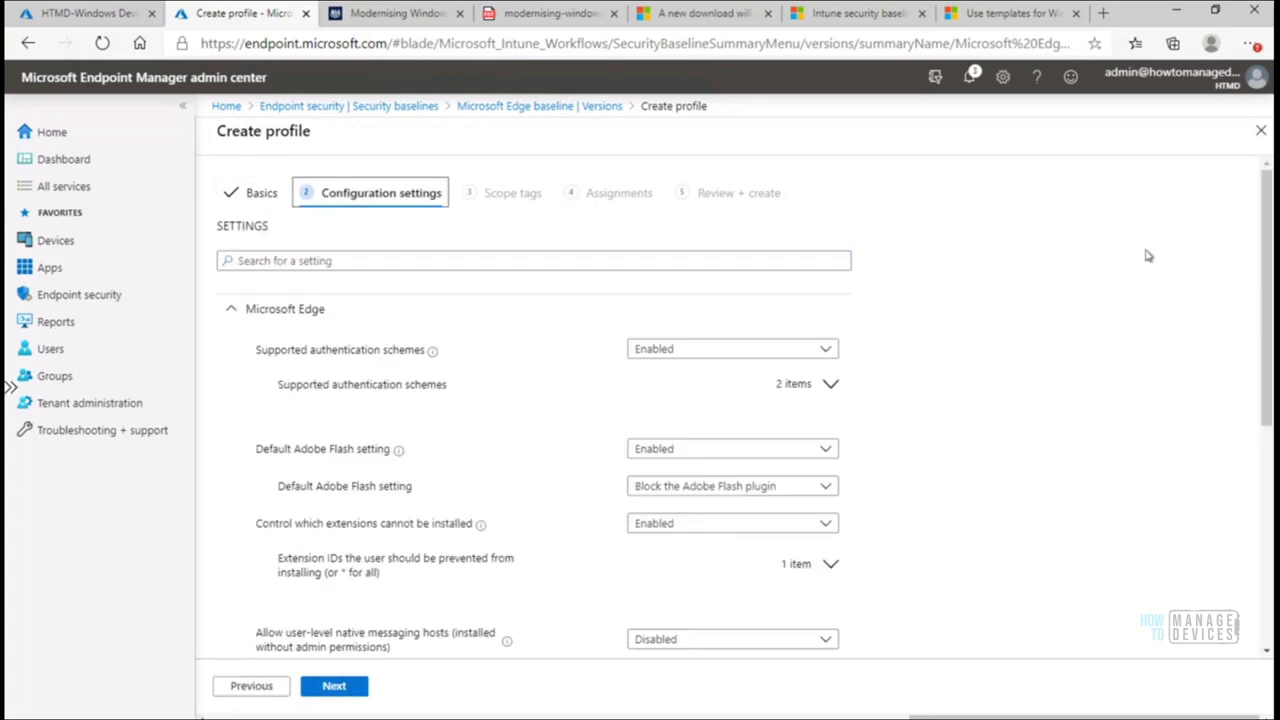
- Examine the Microsoft Edge settings, from authentication schemes, Adobe Flash and extensions to SmartScreen and the minimum SSL version
left_click_drag(1268, 226, 1268, 321)
left_click_drag(1270, 395, 1270, 510)
scroll(1270, 203, "up", 3)
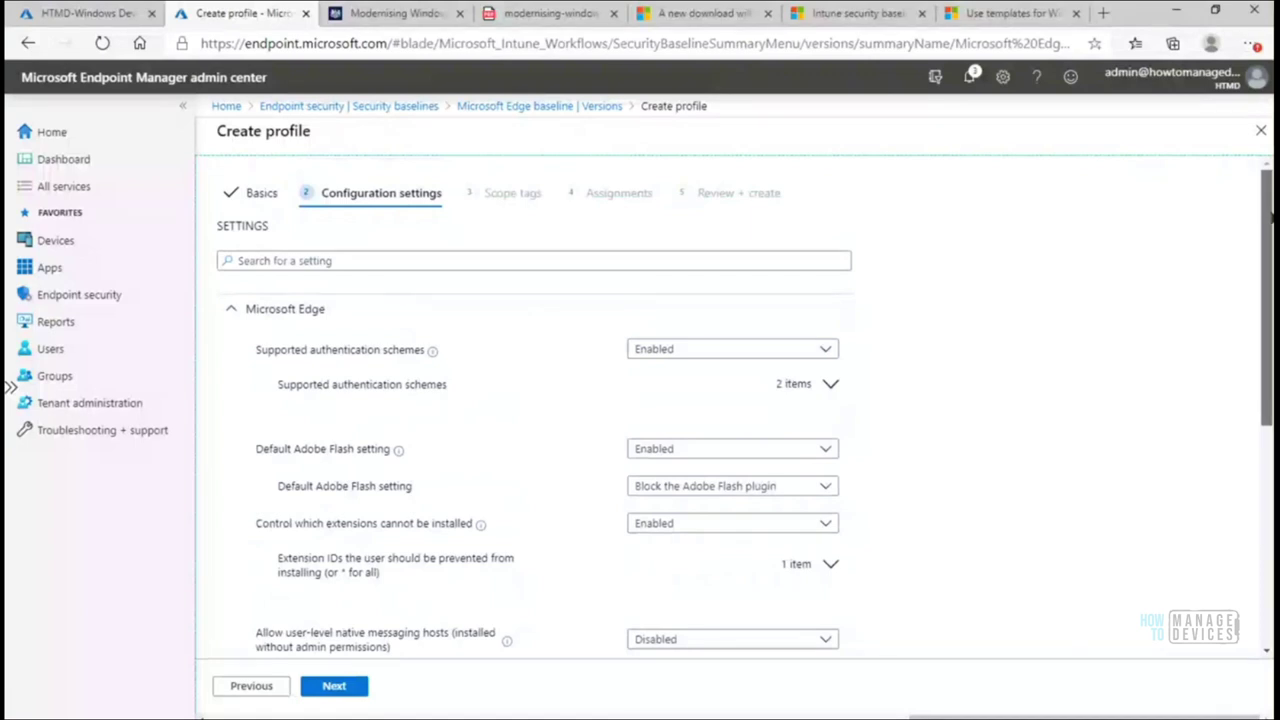
scroll(1272, 250, "down", 2)
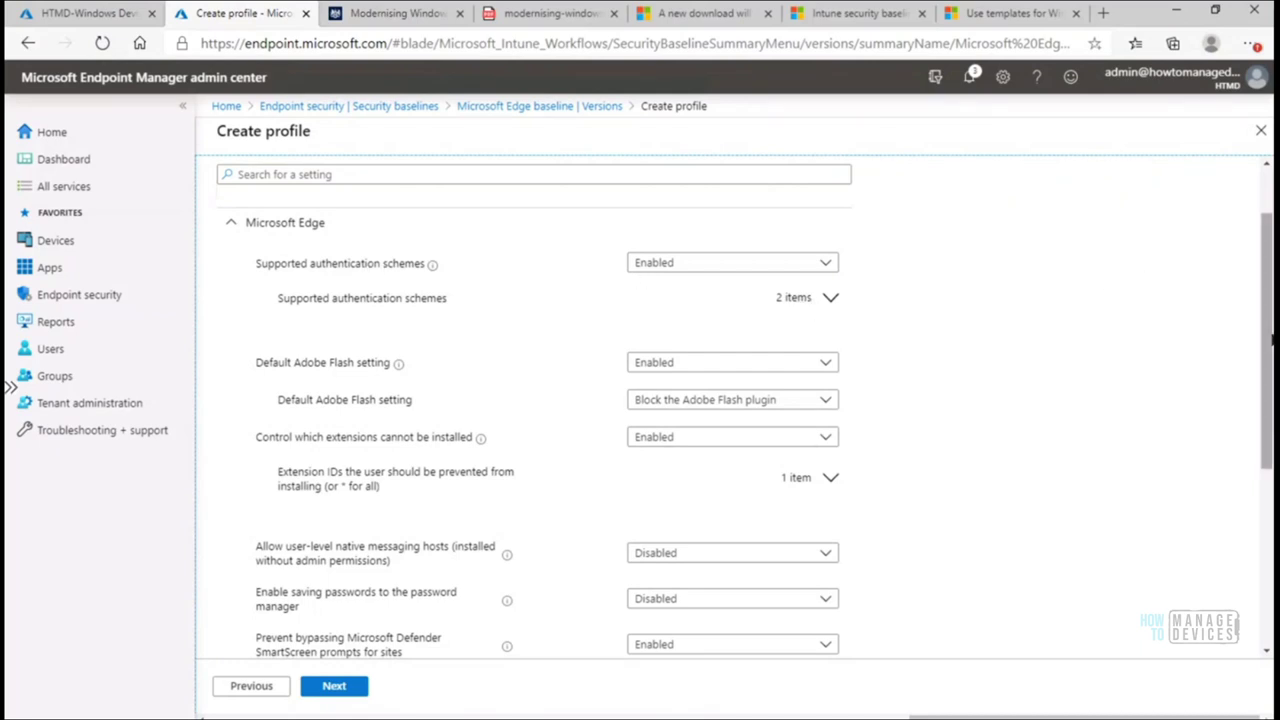
left_click_drag(1268, 365, 1257, 546)
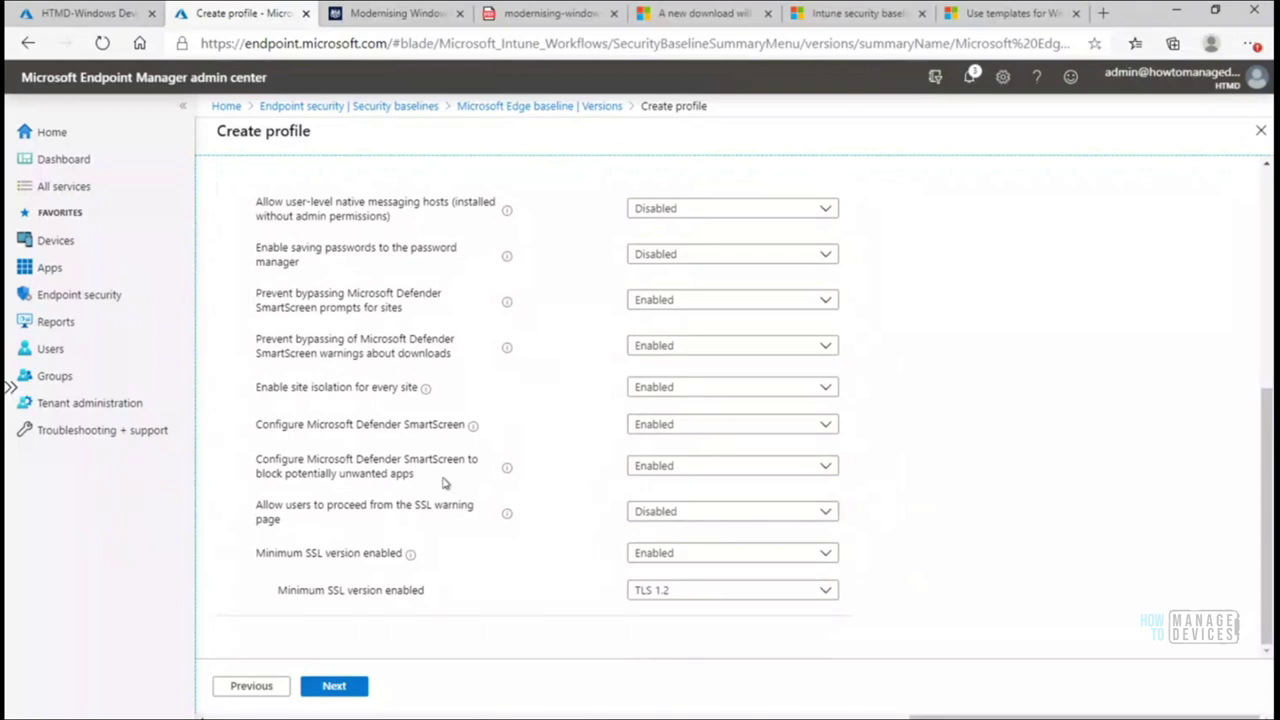
- Create the profile without scope tags or group assignments, and check the Microsoft Edge baseline's profile list and overview
left_click(345, 688)
left_click(345, 688)
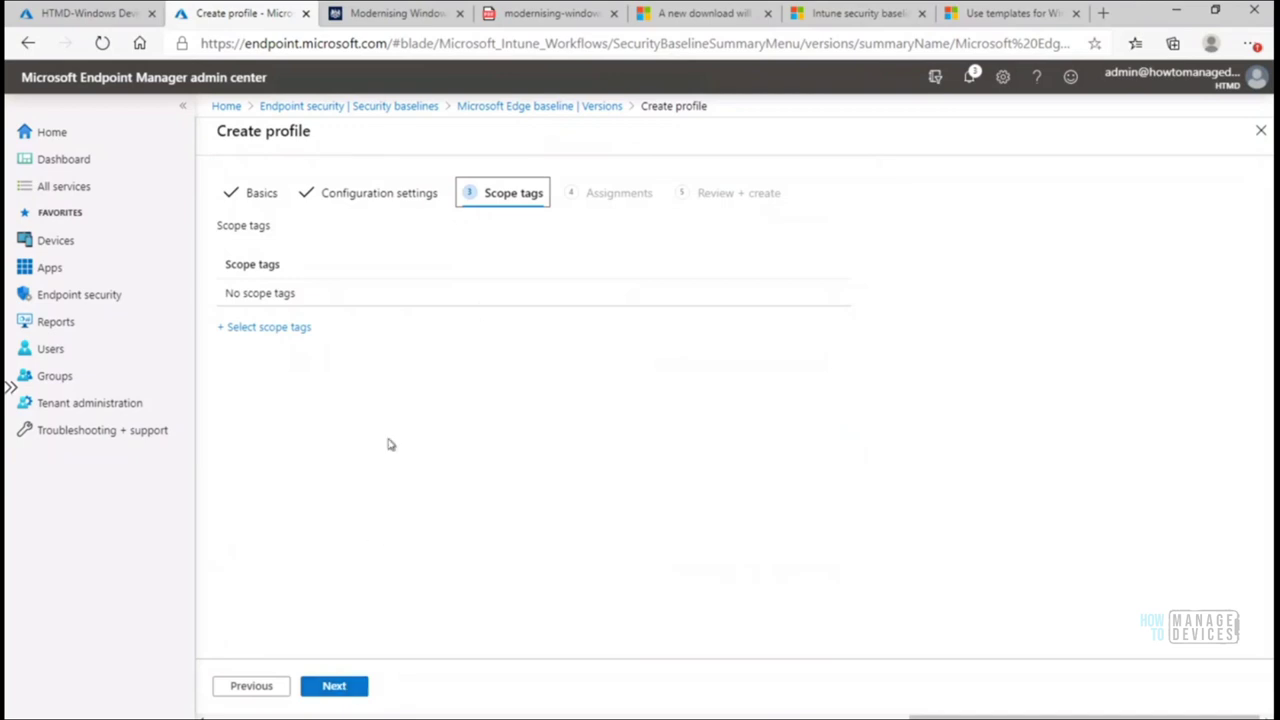
left_click(337, 692)
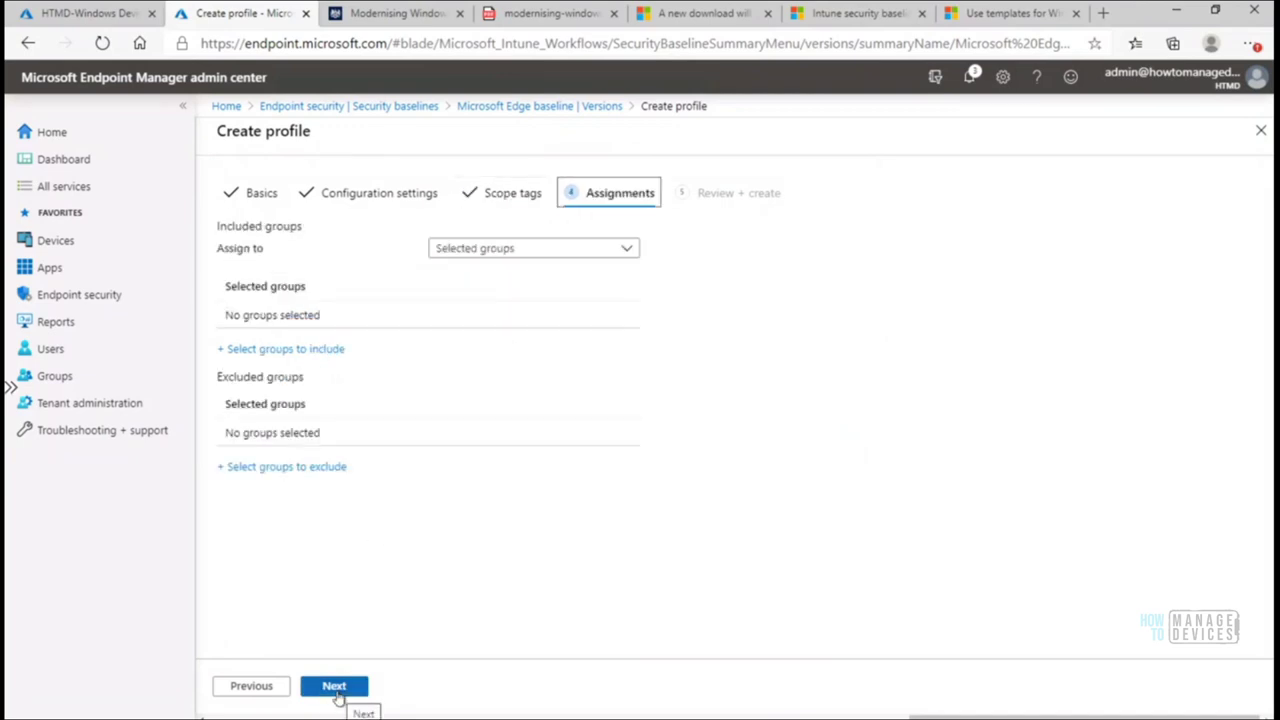
left_click(338, 694)
left_click(336, 689)
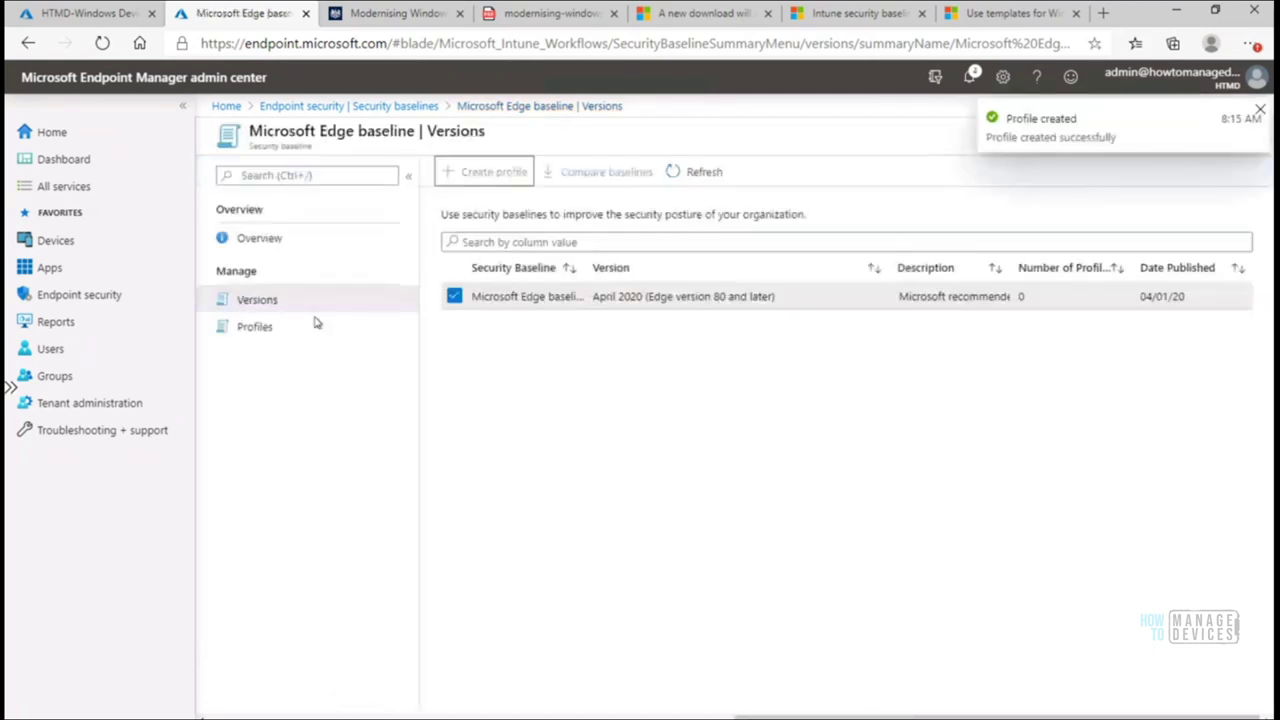
left_click(264, 330)
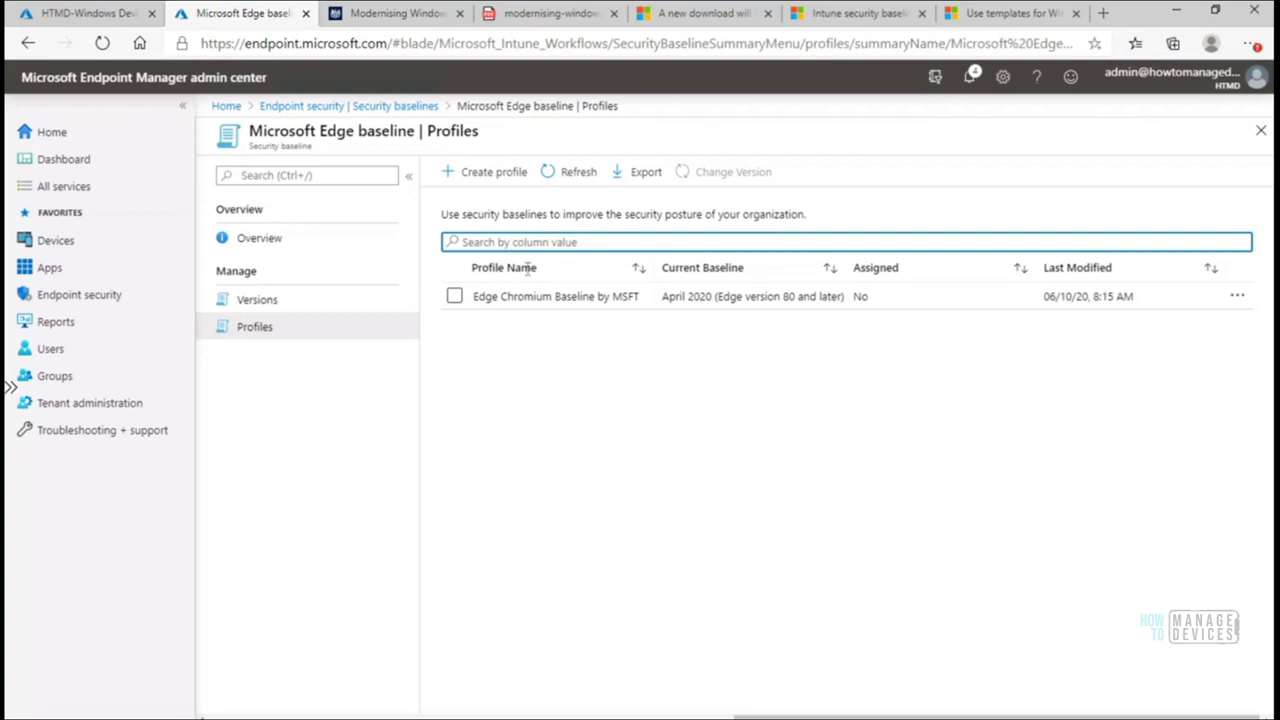
left_click(275, 243)
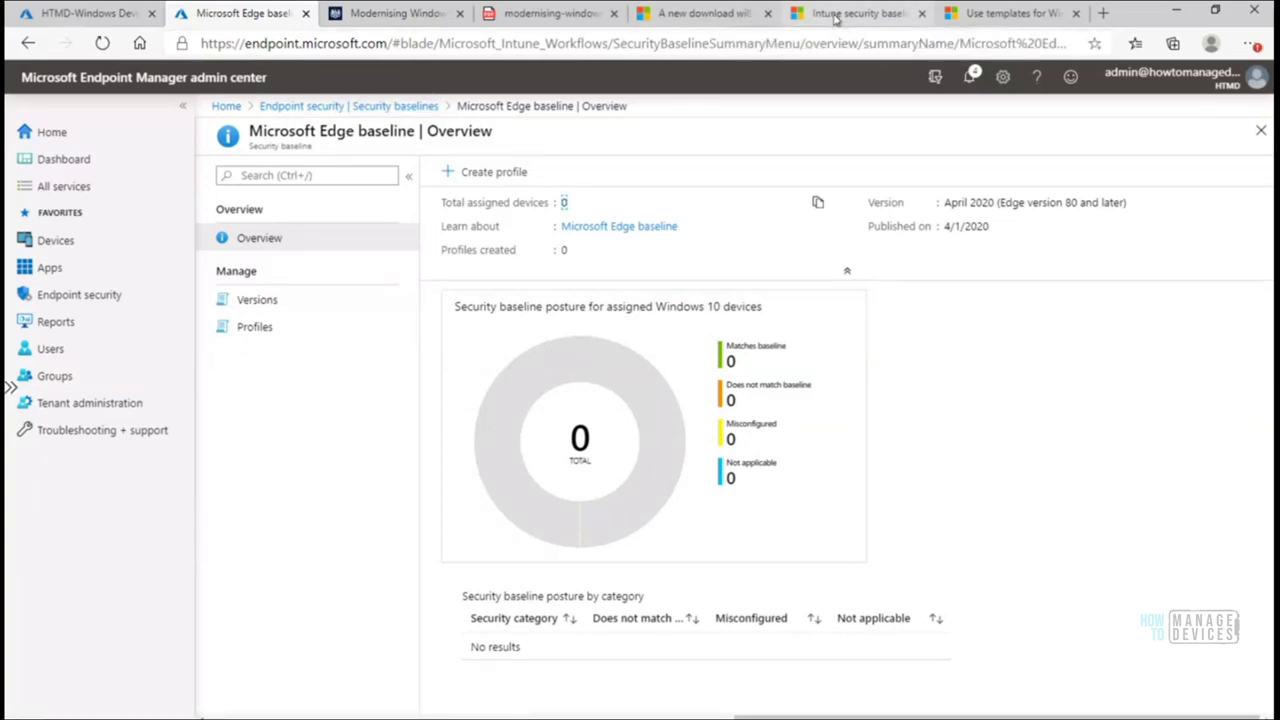
- Read the title and introduction of the Microsoft Docs article on Windows MDM security baseline settings for Intune
left_click(835, 20)
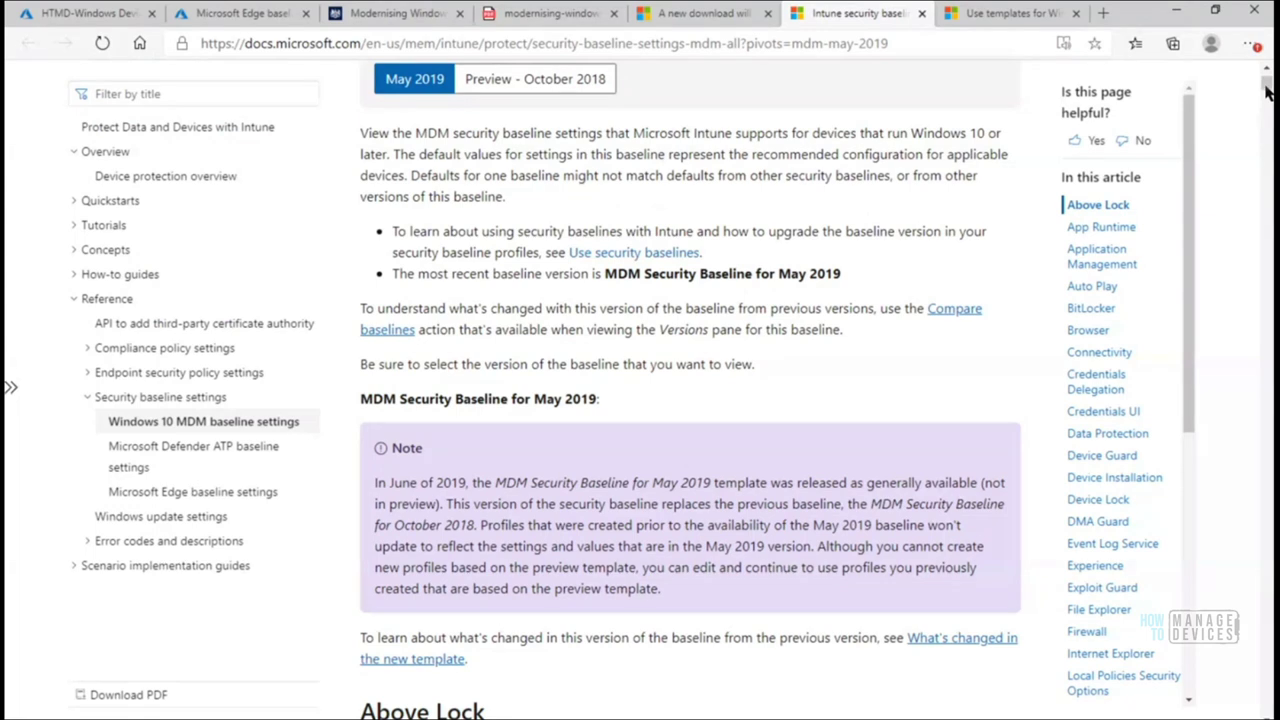
scroll(1267, 80, "up", 3)
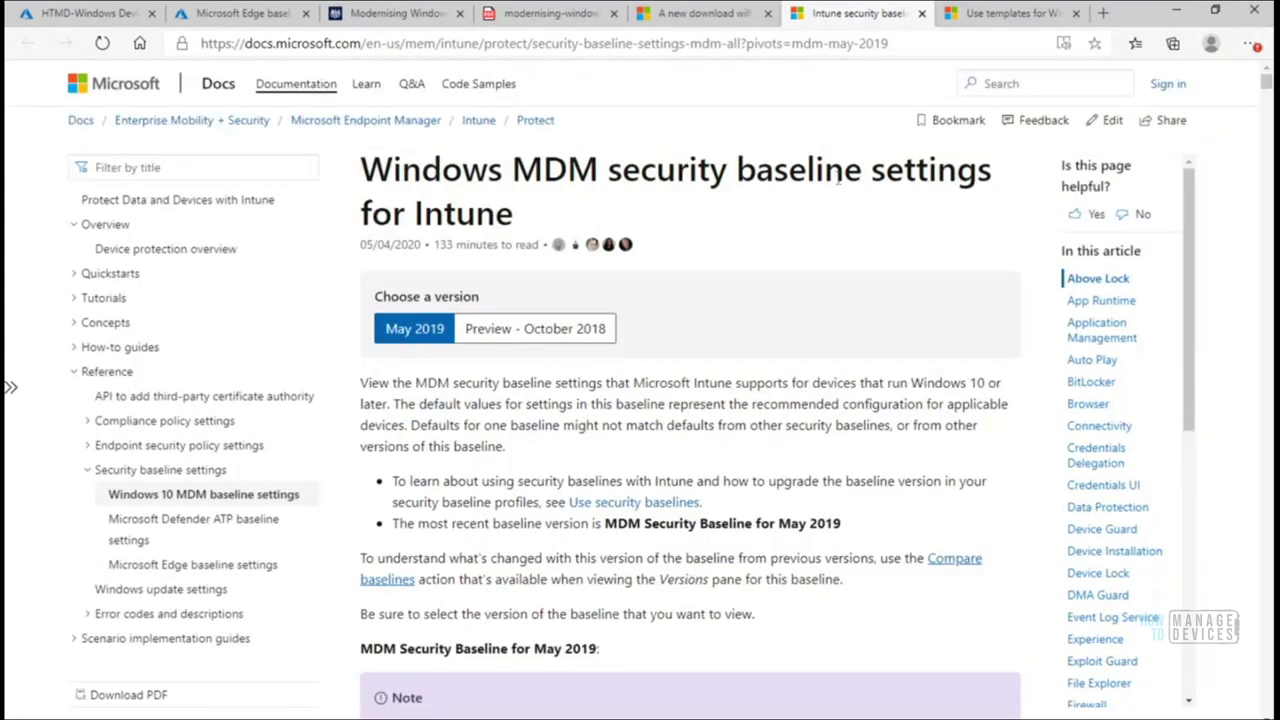
left_click_drag(516, 213, 364, 170)
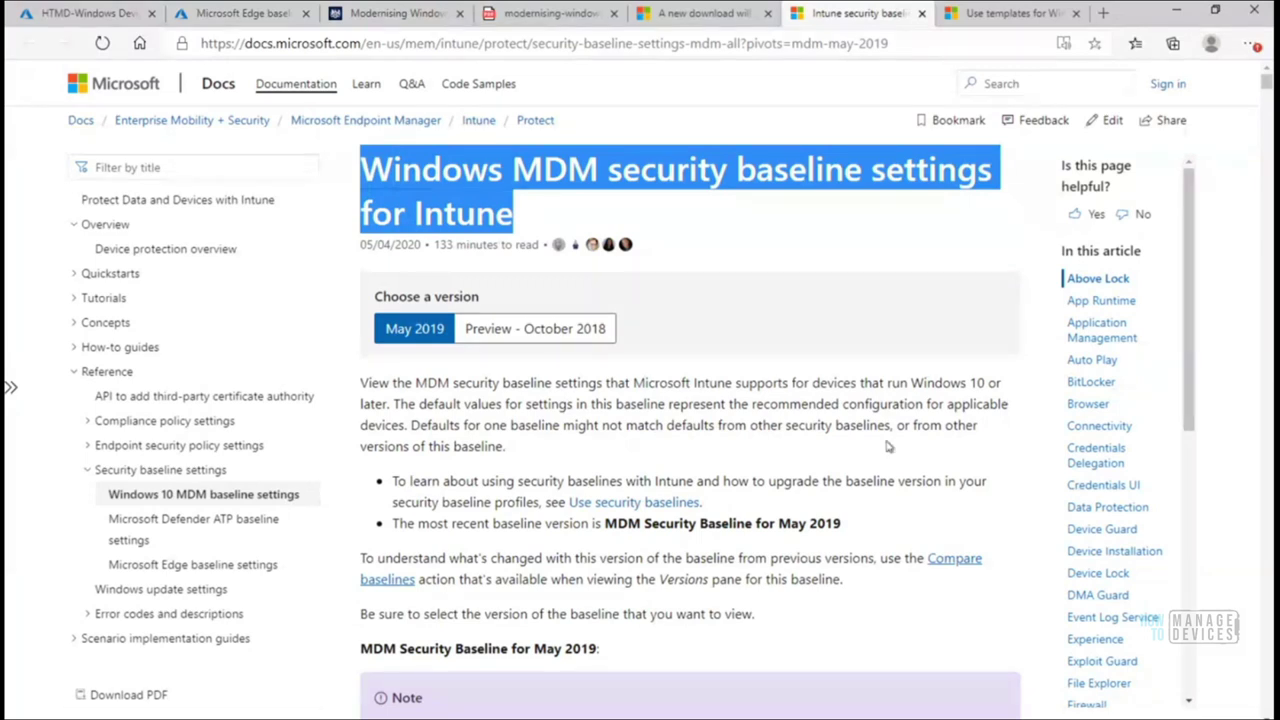
left_click_drag(512, 448, 360, 388)
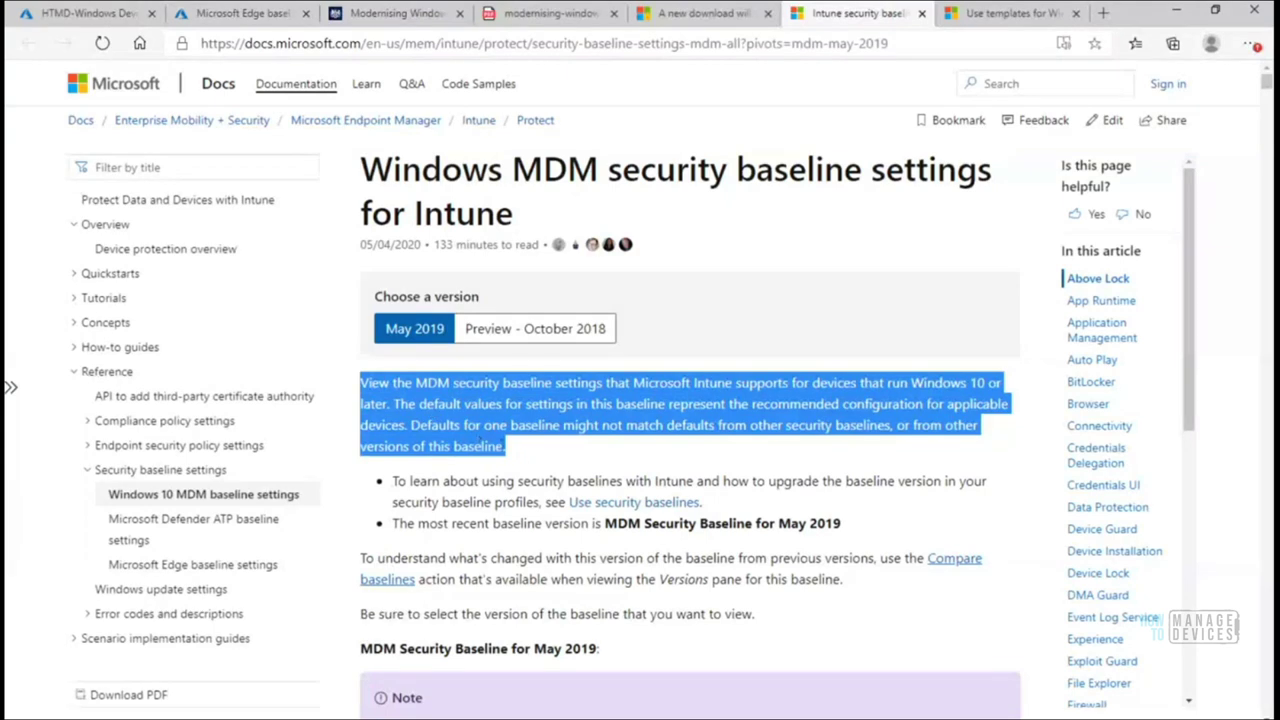
left_click(515, 457)
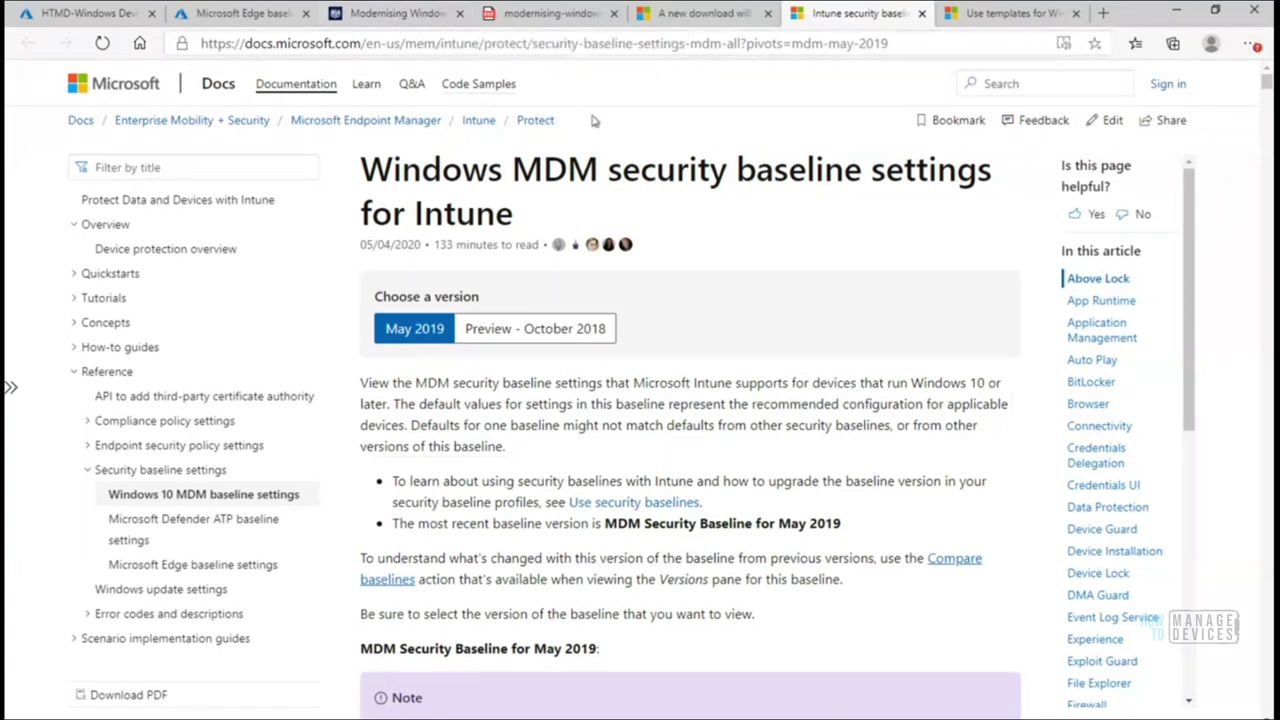
- Open the Modernising Windows 10 Management blog post and examine its web address and the National Cyber Security Centre site header
left_click(422, 22)
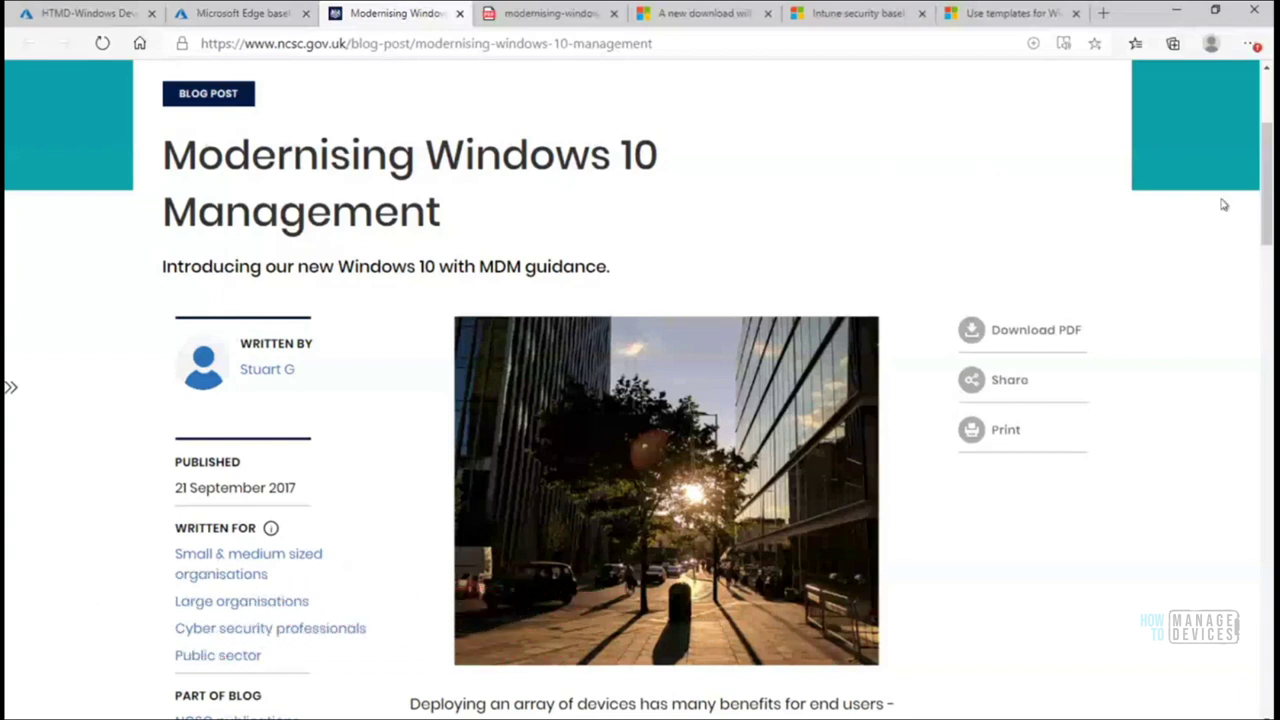
mouse_move(1268, 201)
left_mouse_down()
mouse_move(1270, 164)
mouse_move(1268, 203)
mouse_move(1268, 191)
left_mouse_up()
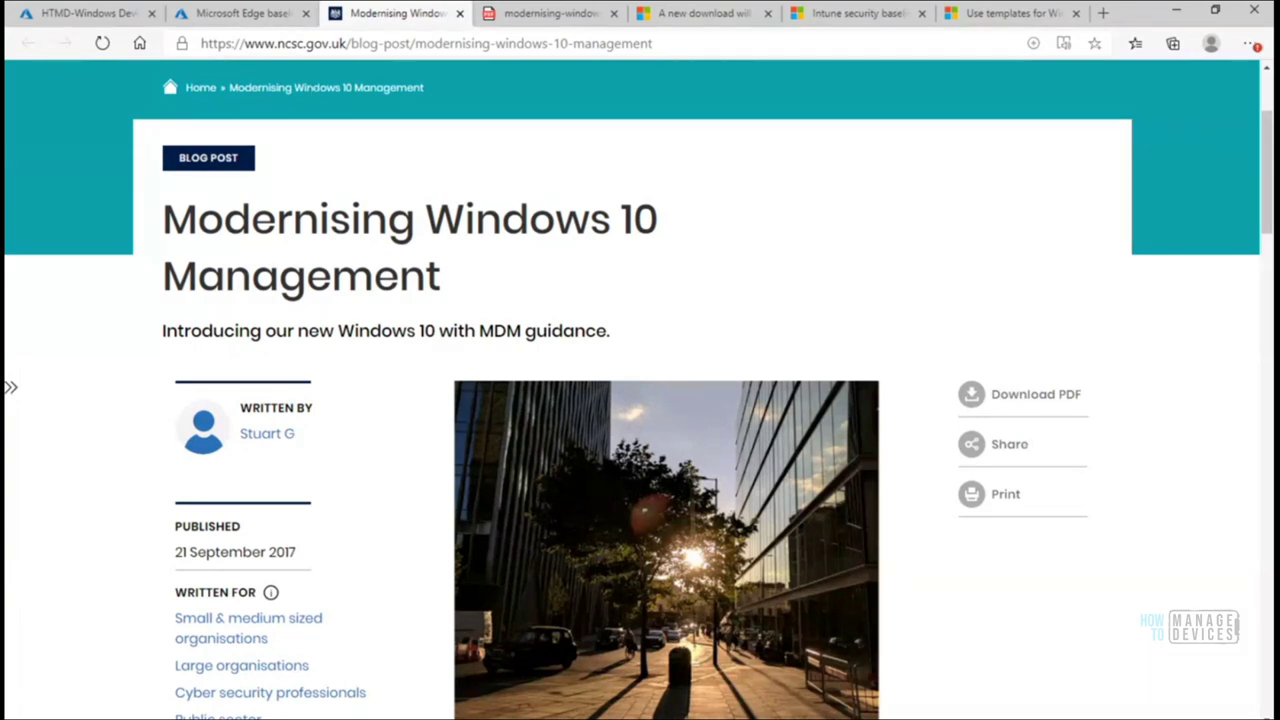
left_click_drag(349, 43, 218, 43)
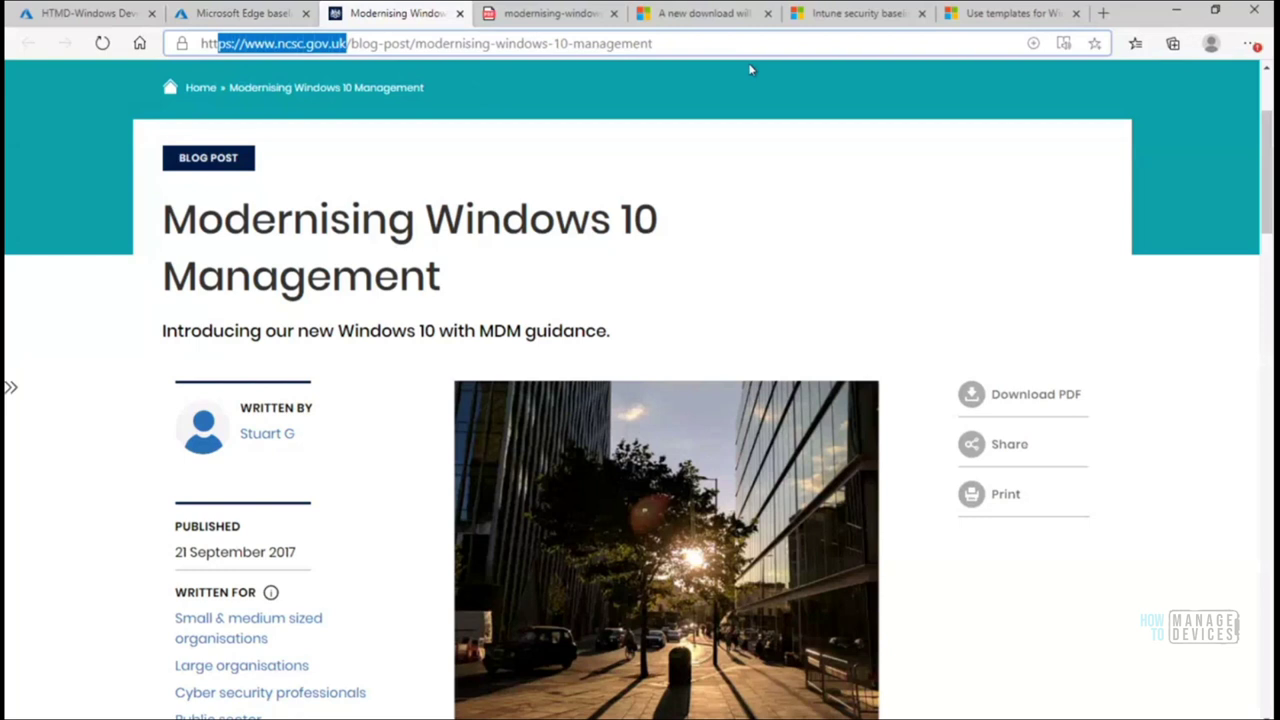
left_click_drag(1267, 164, 1267, 128)
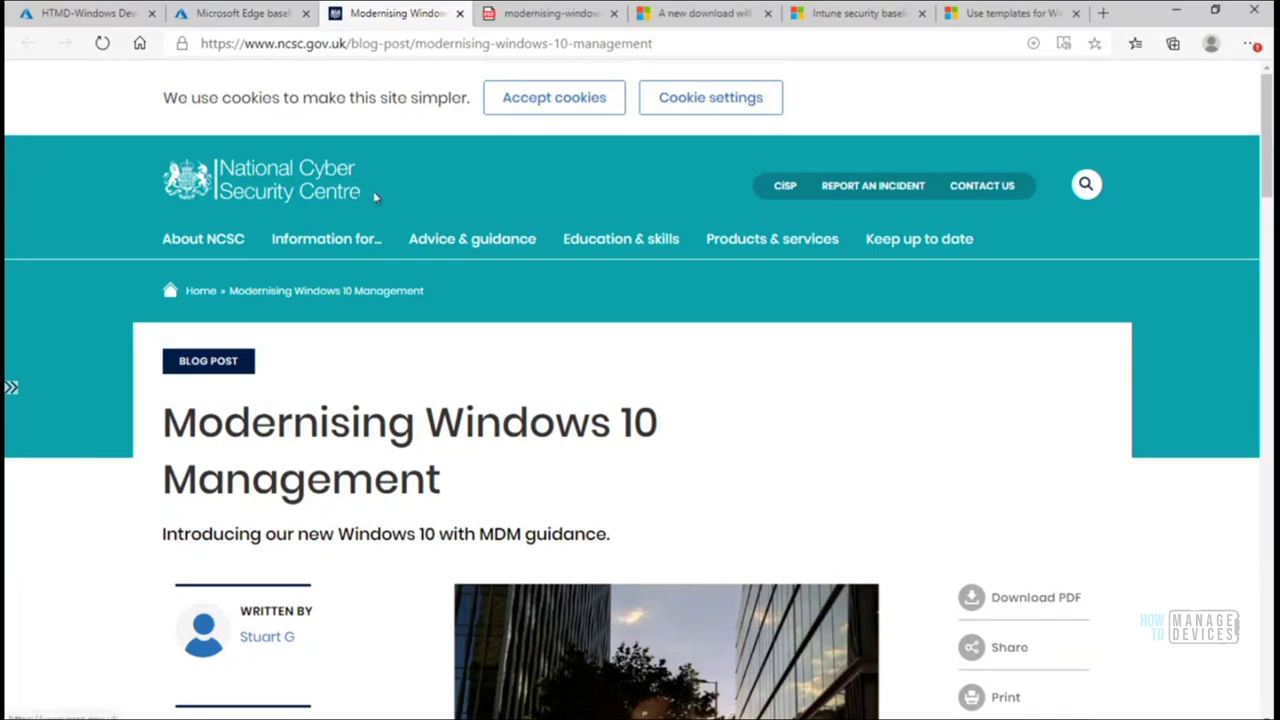
left_click(909, 248)
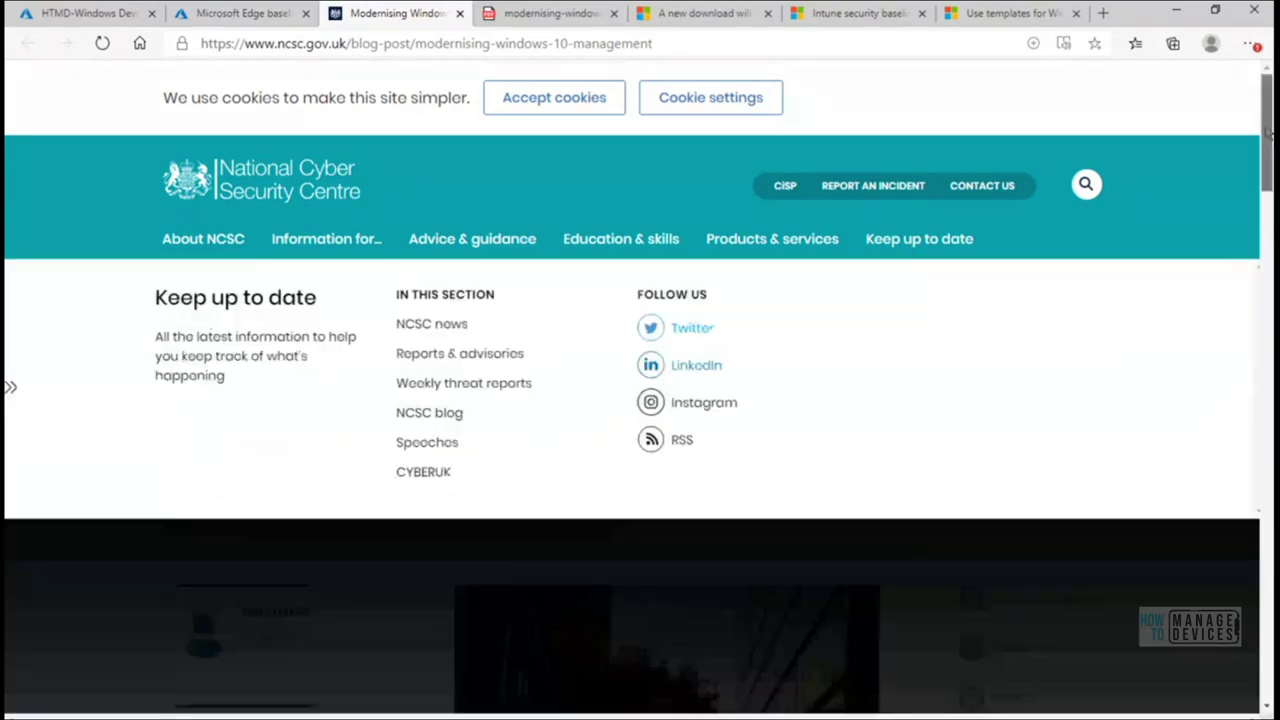
left_click(1266, 180)
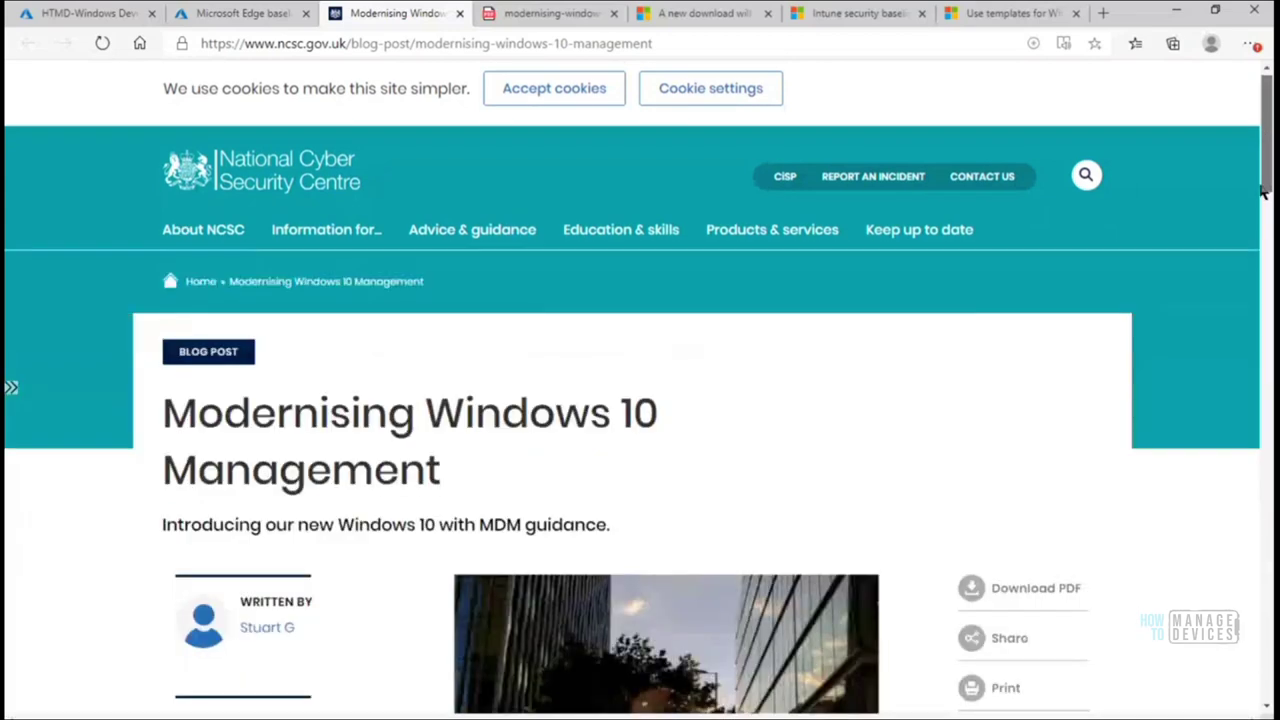
- Read through the blog post's introduction, the Windows 10 MDM ALPHA guidance and its notes, and return to the article's heading
scroll(1265, 188, "down", 2)
scroll(1264, 178, "down", 2)
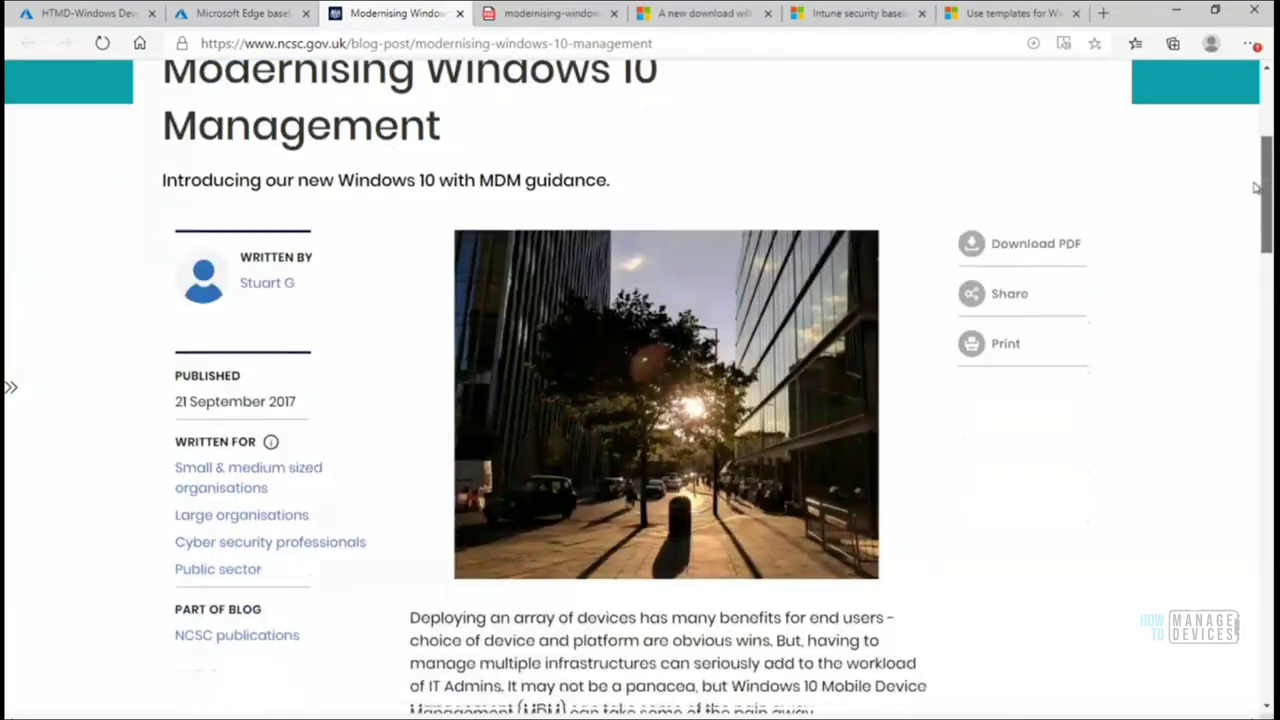
scroll(1270, 230, "down", 2)
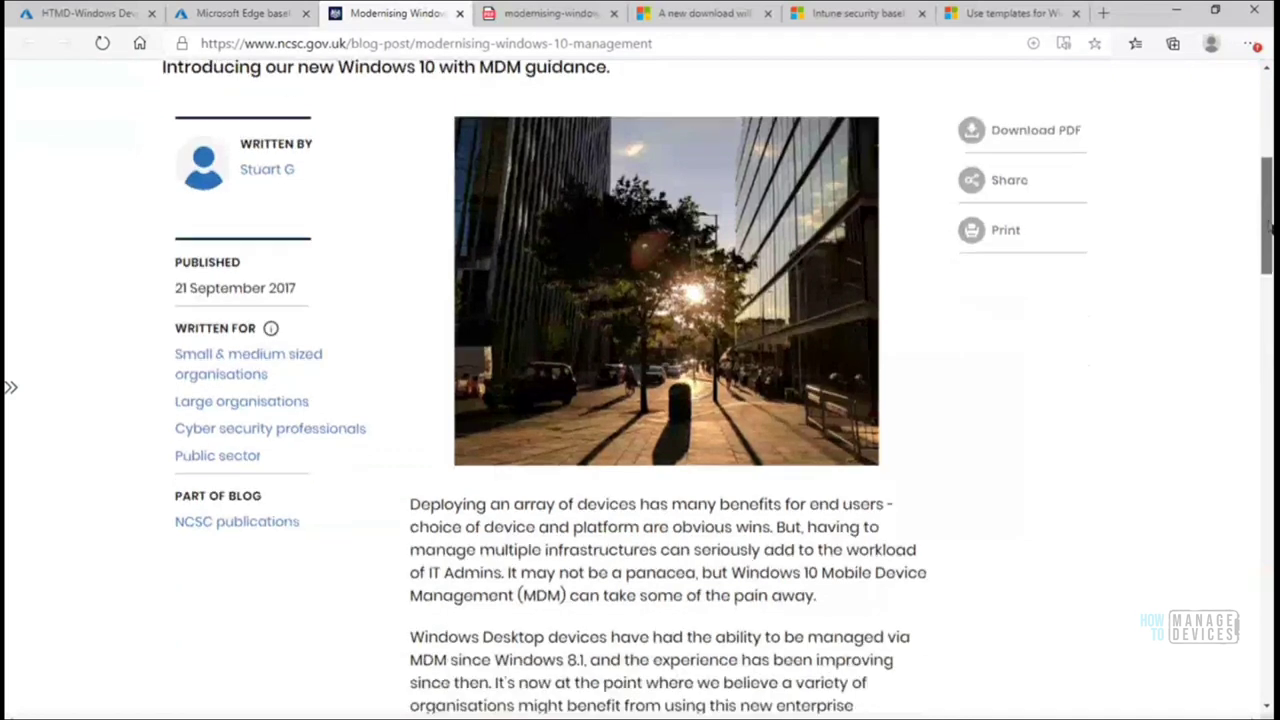
left_click_drag(1268, 285, 1263, 313)
scroll(1263, 313, "down", 4)
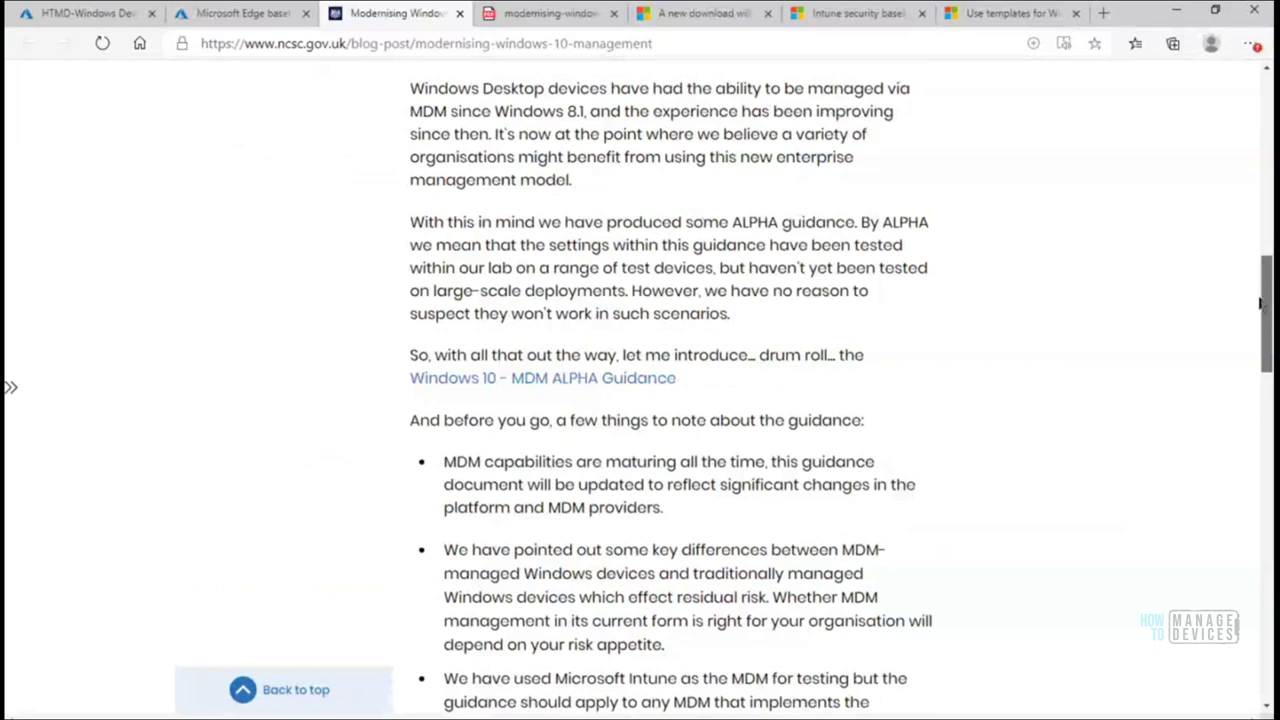
left_click_drag(1268, 313, 1268, 333)
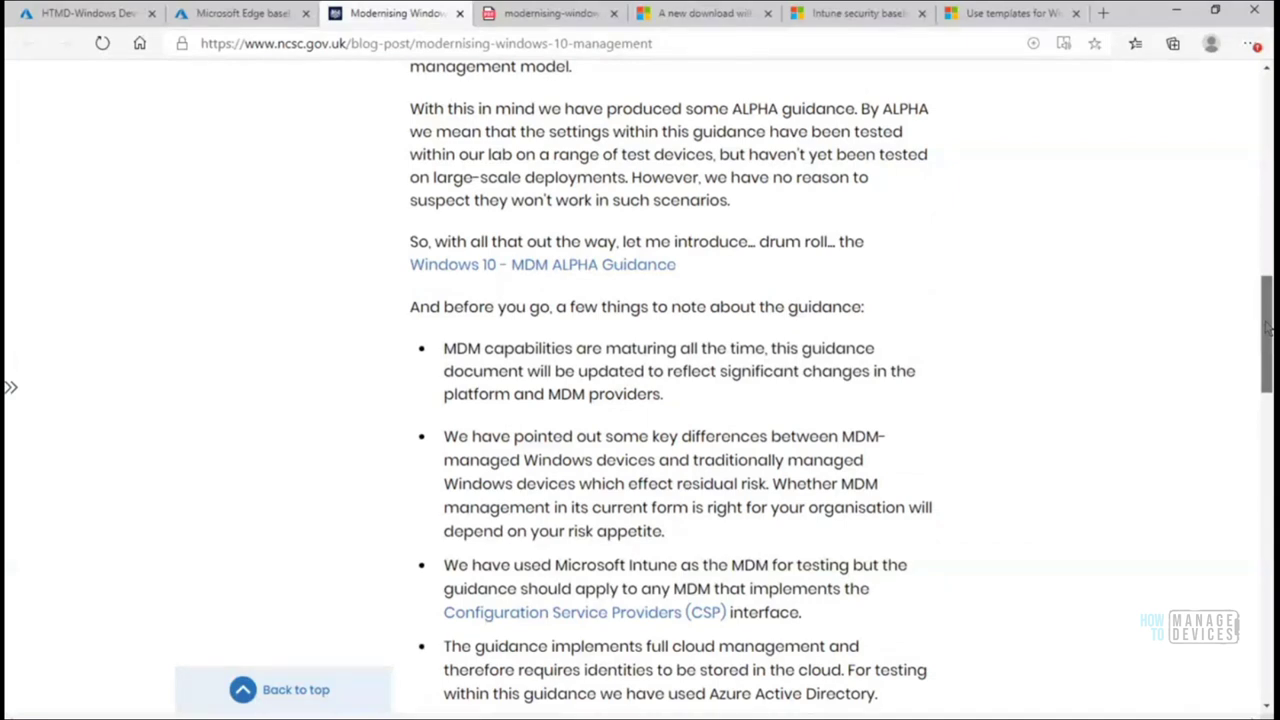
left_click_drag(1268, 330, 1267, 353)
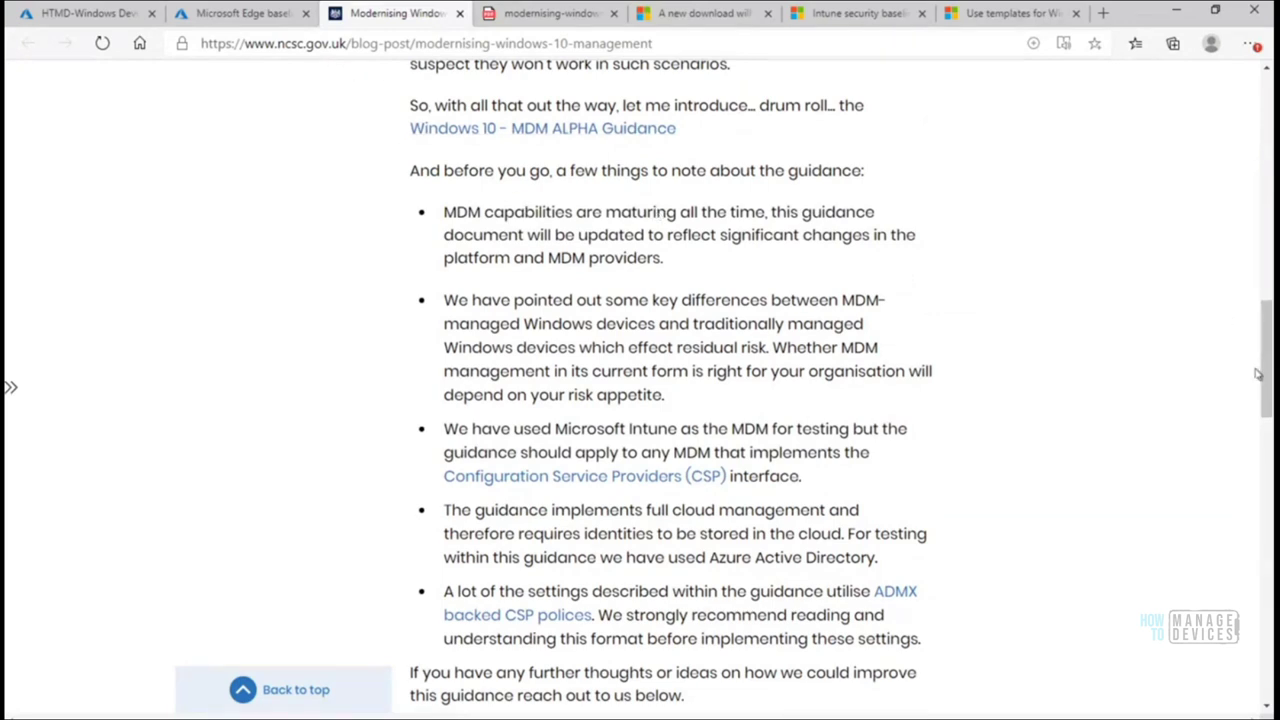
scroll(1260, 206, "up", 4)
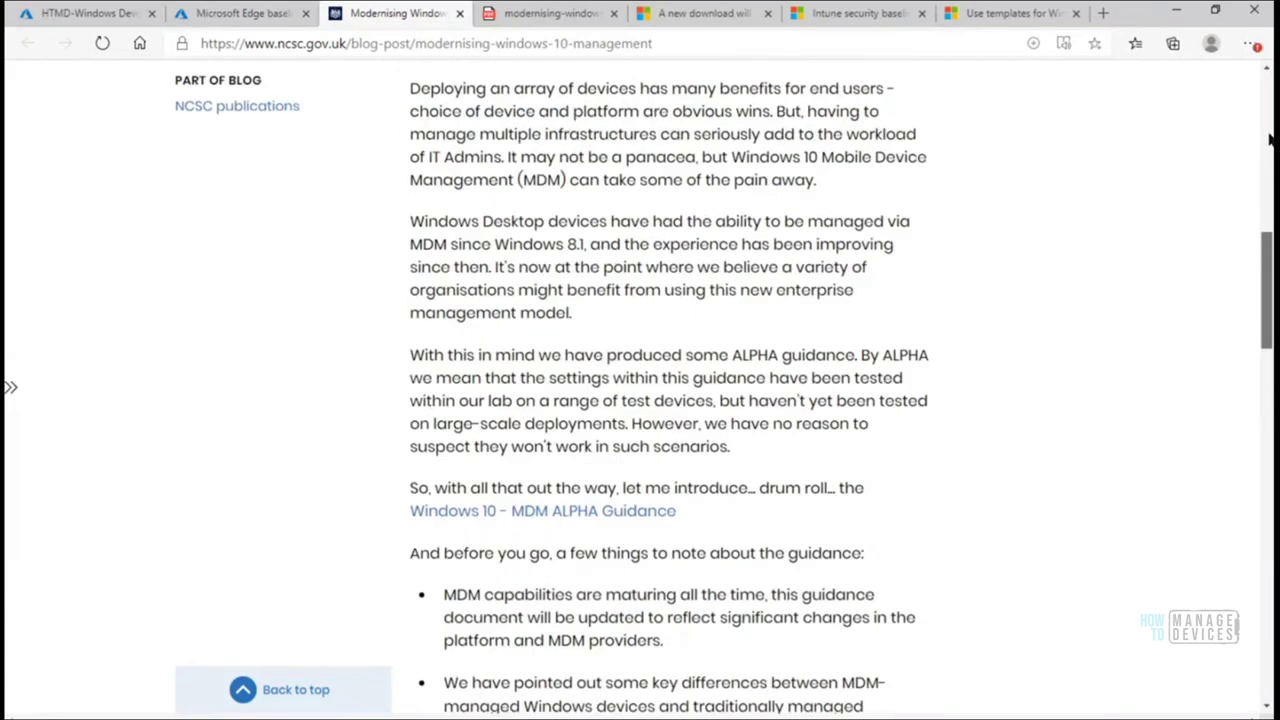
scroll(1270, 112, "up", 4)
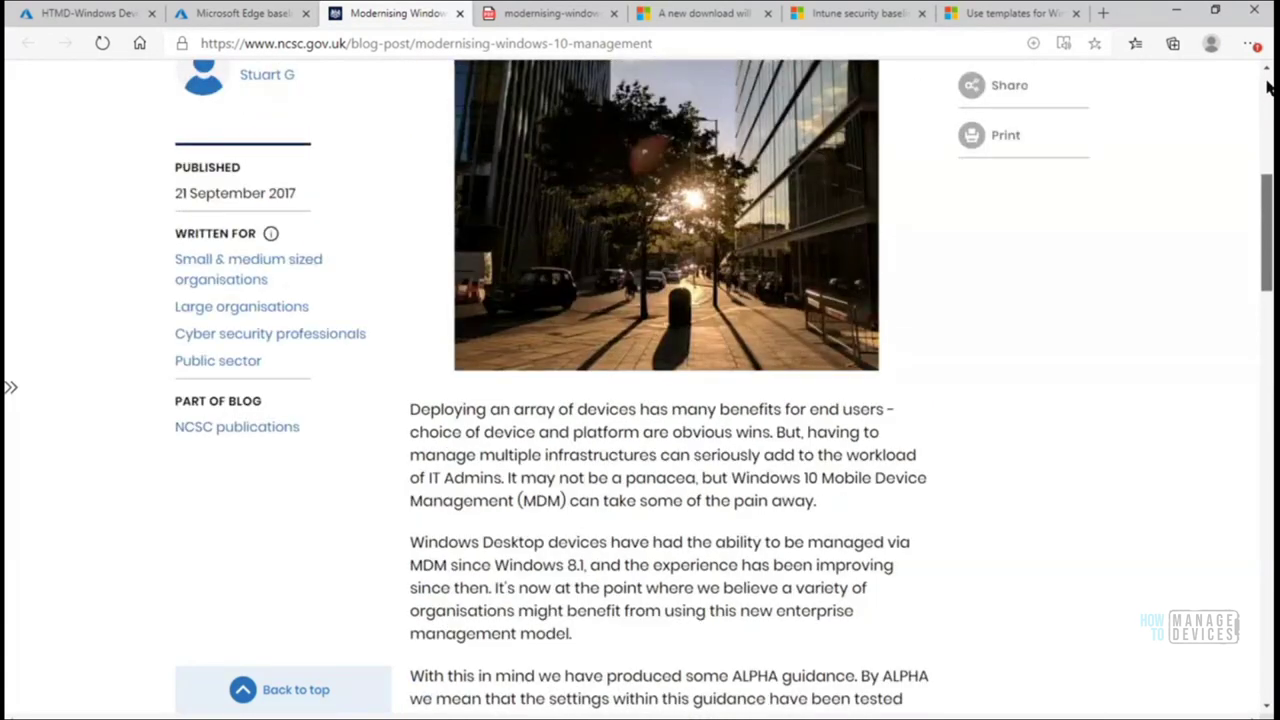
scroll(1265, 75, "up", 5)
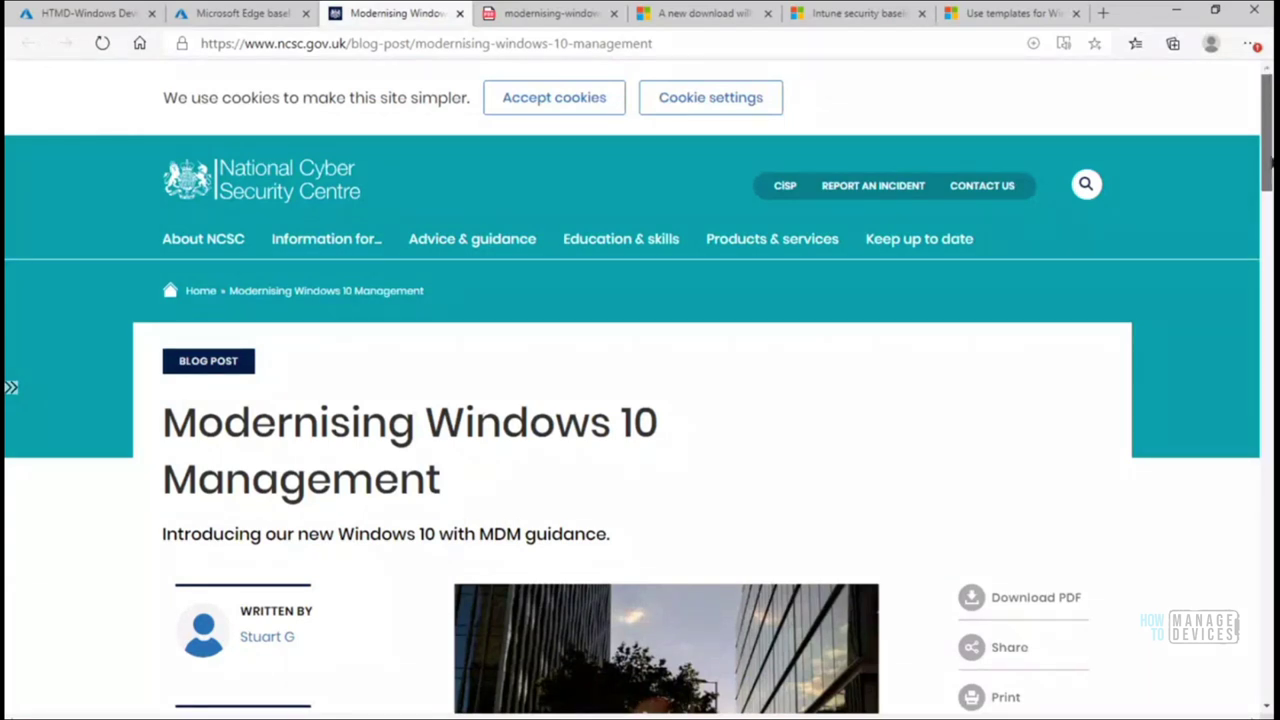
scroll(1266, 214, "down", 2)
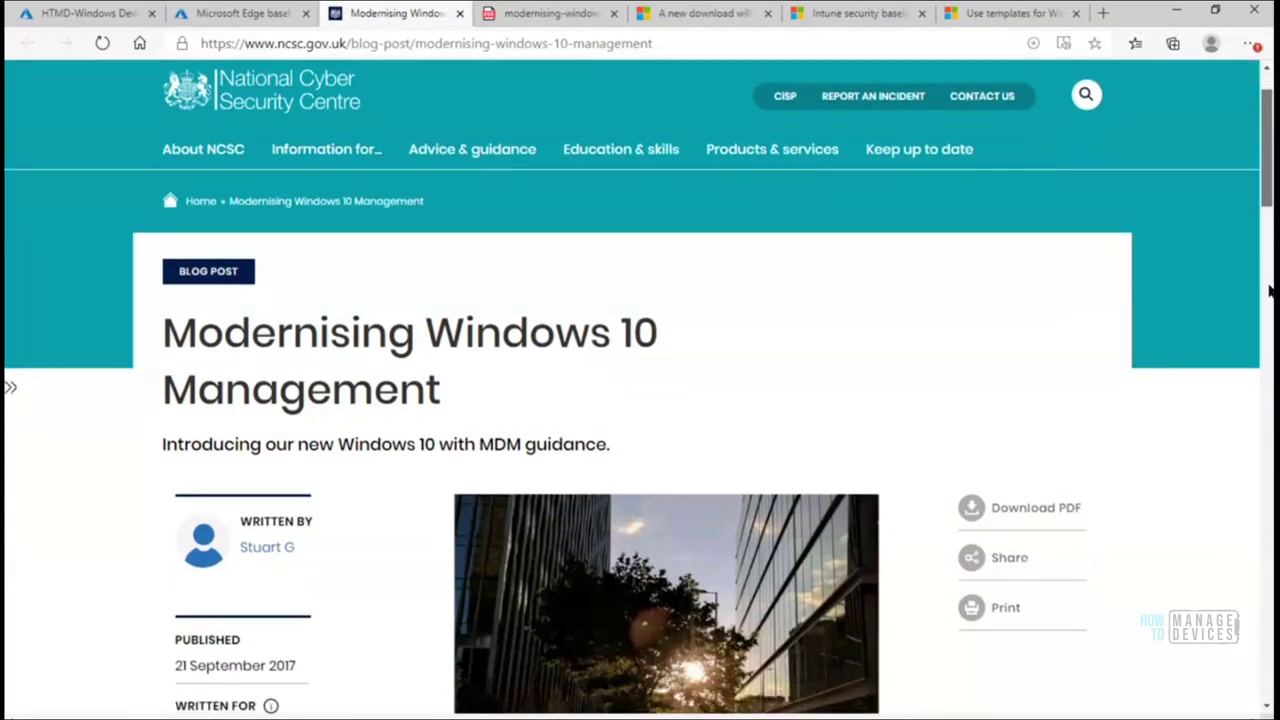
scroll(1265, 340, "down", 1)
scroll(1261, 405, "down", 1)
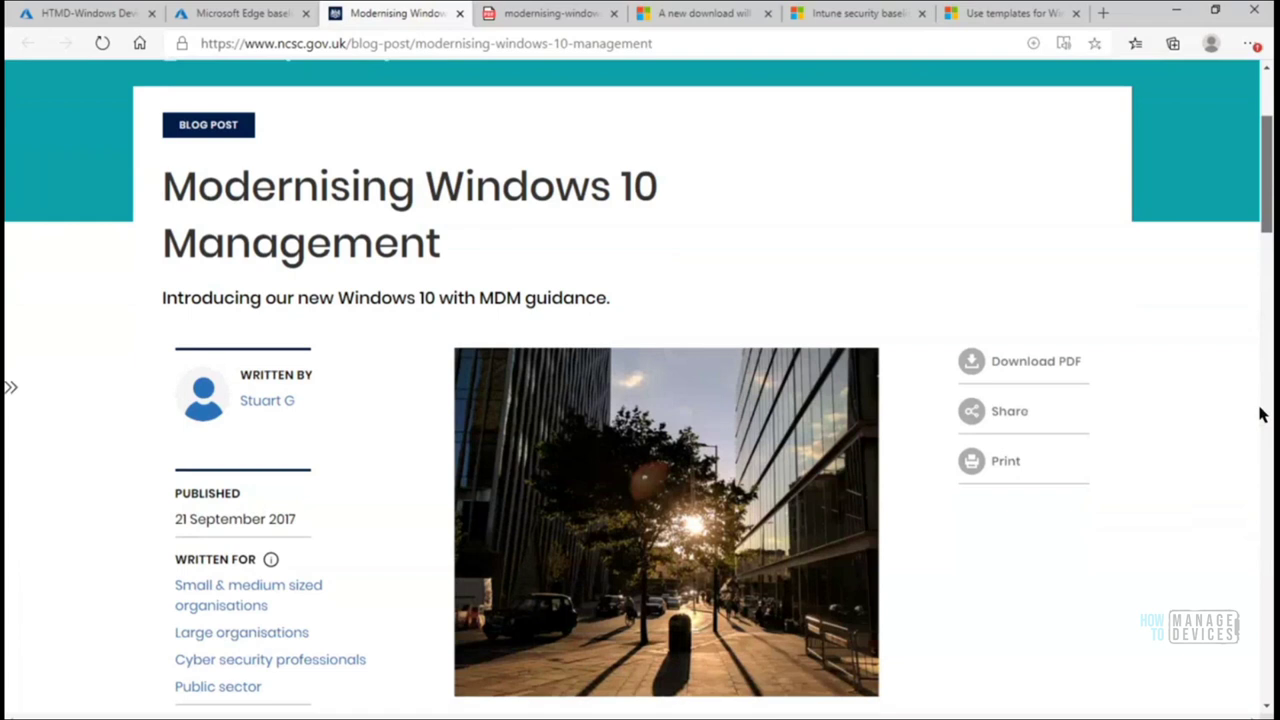
- Read the Modernising Windows 10 Management post from its introduction through the guidance notes to the closing topics
scroll(1261, 418, "down", 3)
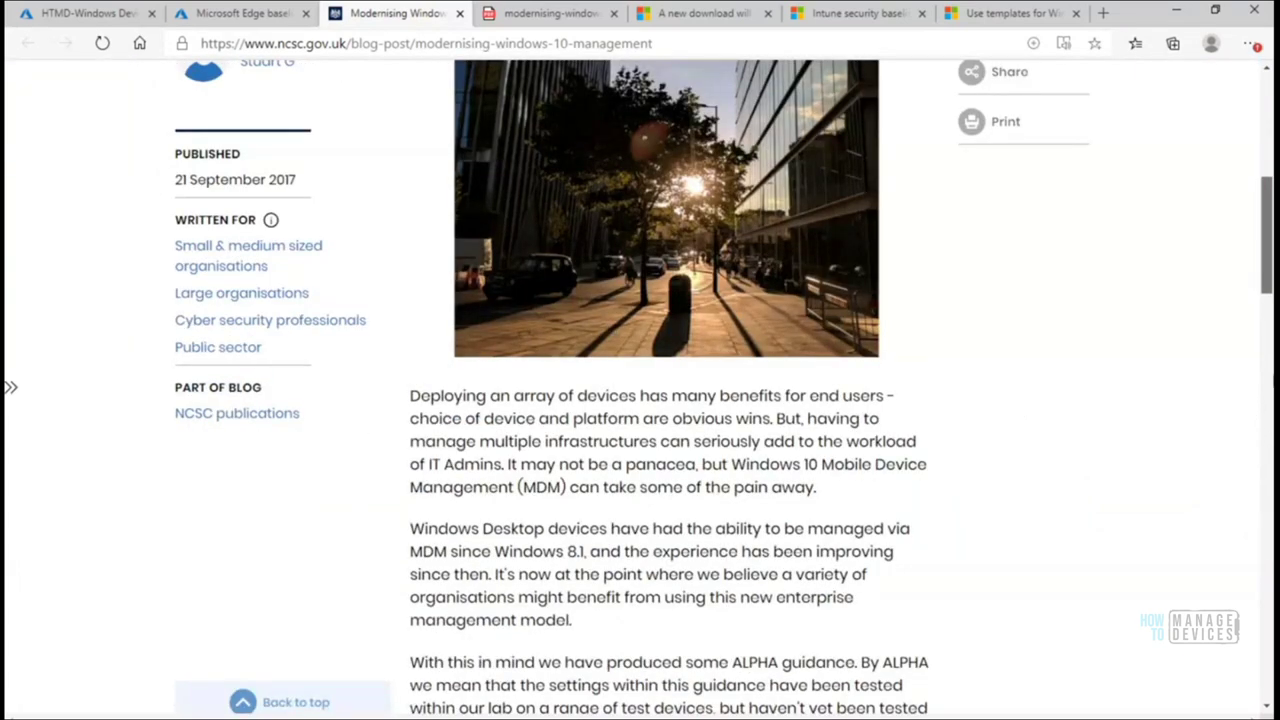
scroll(1265, 326, "down", 2)
scroll(1268, 314, "down", 2)
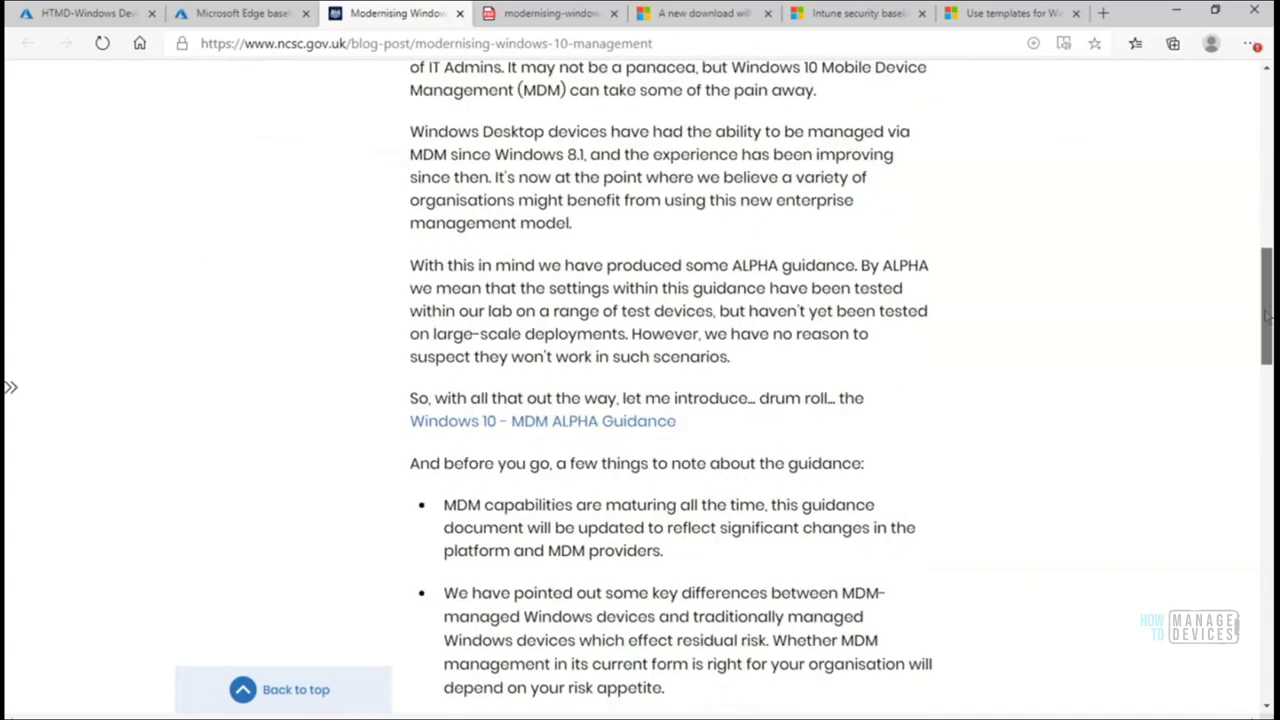
scroll(1082, 345, "down", 4)
scroll(1086, 405, "down", 2)
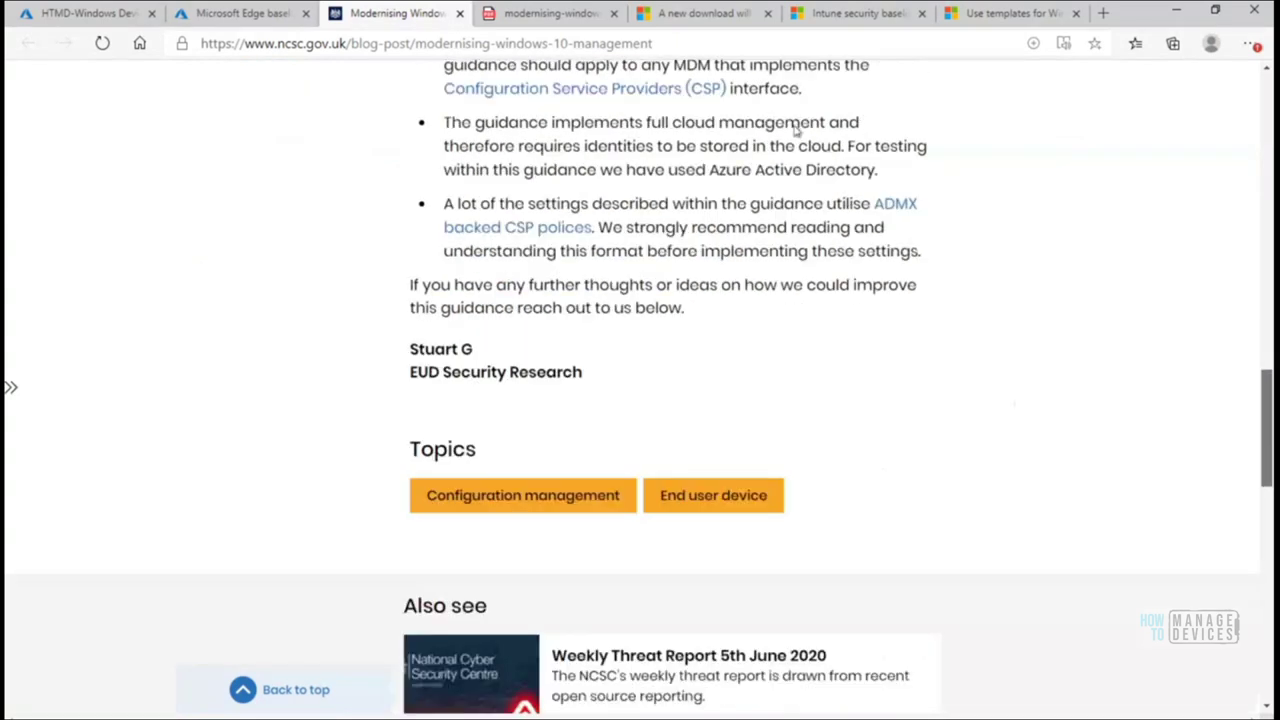
scroll(798, 132, "down", 2)
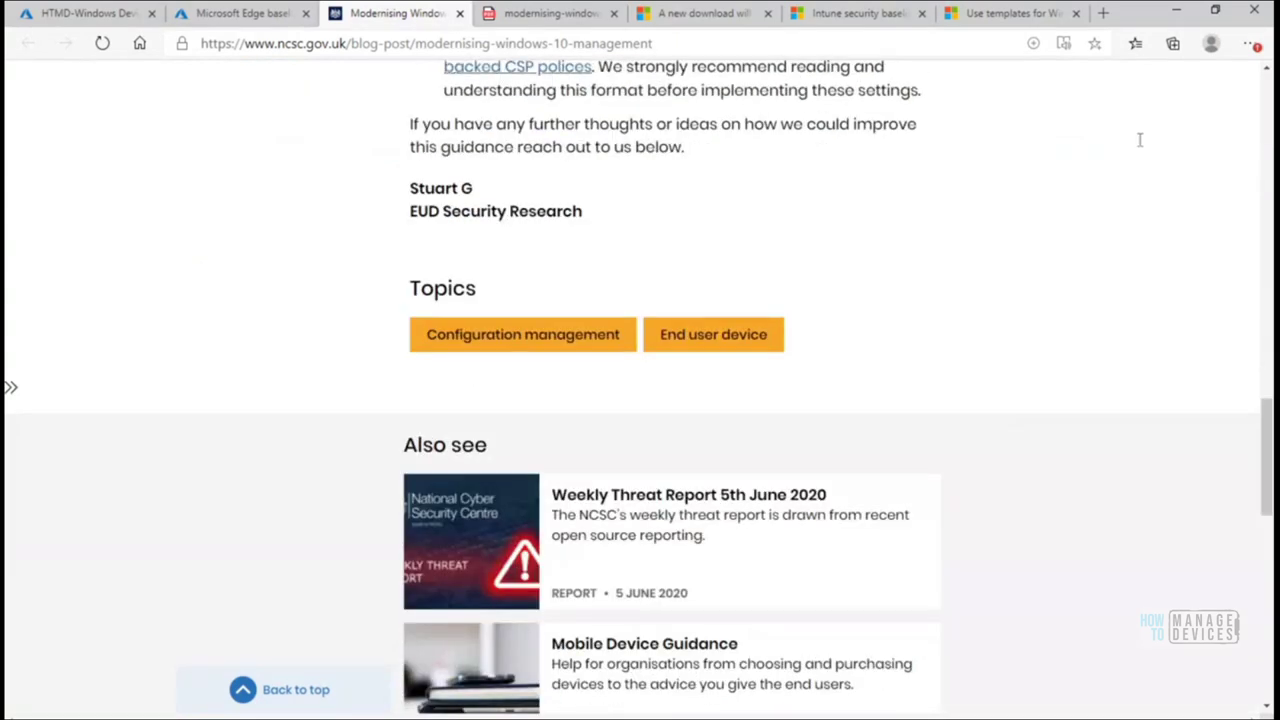
left_click(1266, 76)
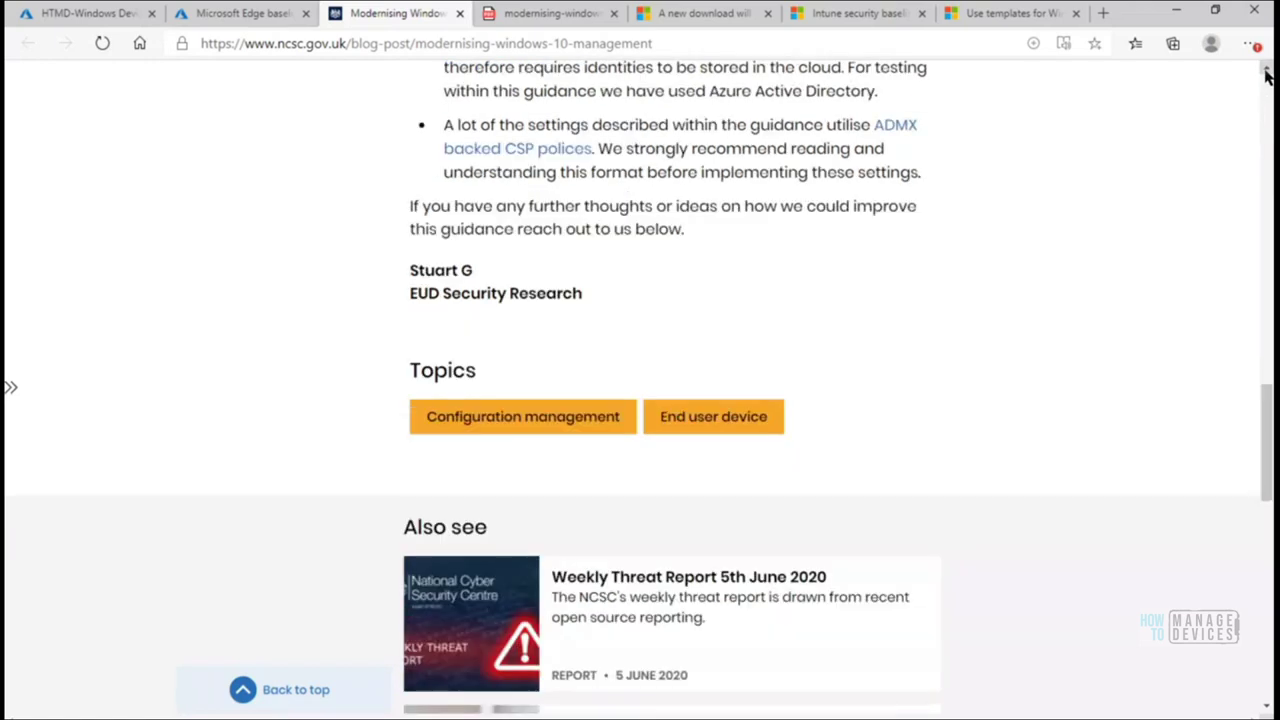
left_click(1266, 76)
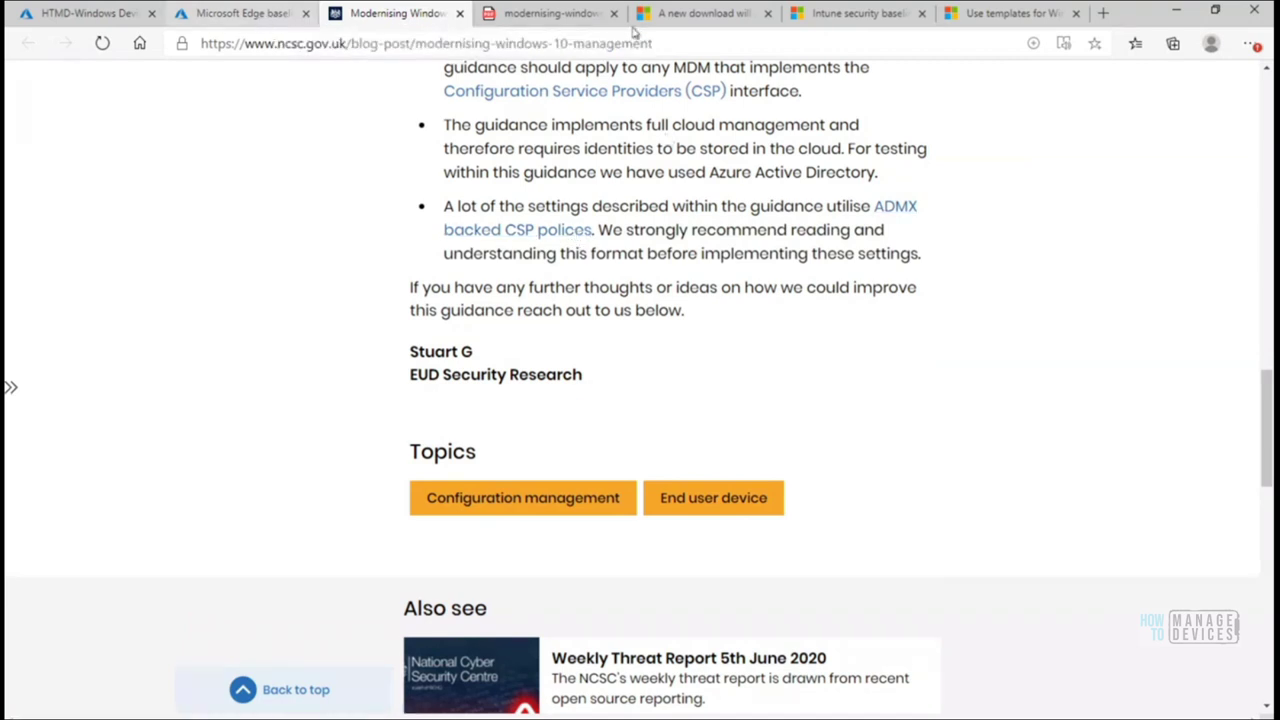
- Check the Microsoft Edge baseline overview in the admin center and return to the blog post's notes on Intune and ADMX-backed CSP policies
key("ctrl+shift+Tab")
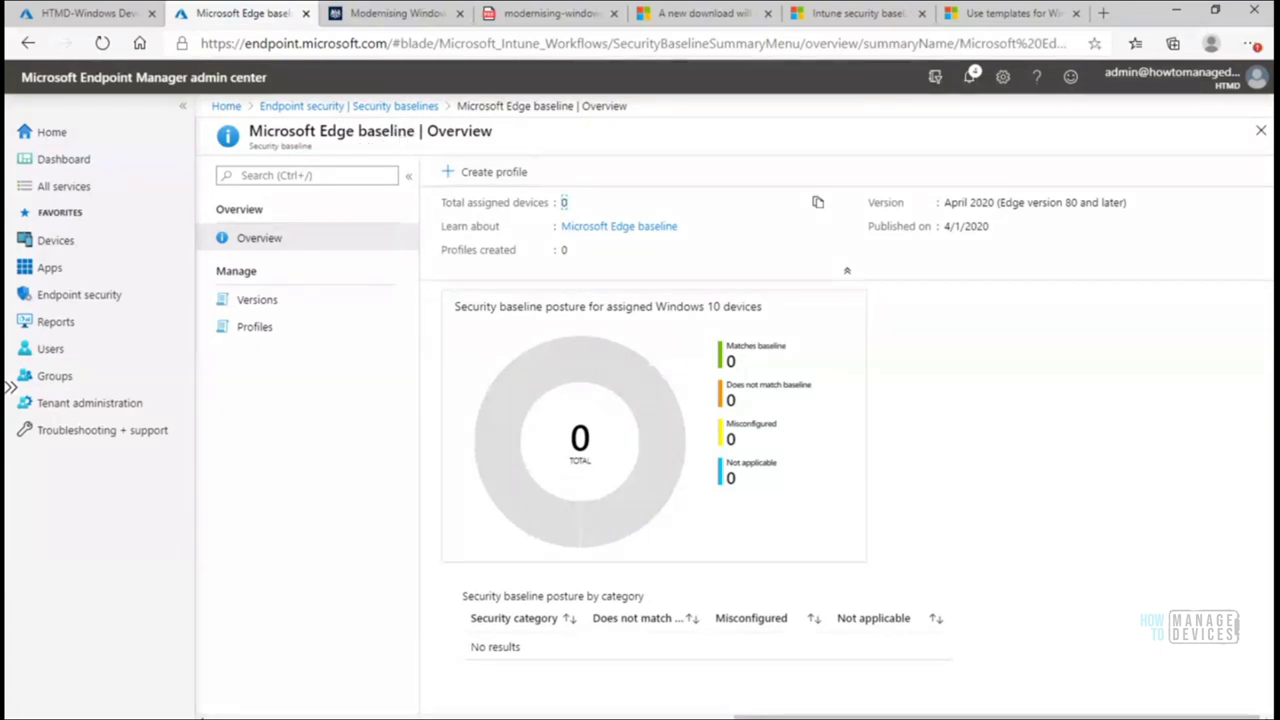
left_click(394, 14)
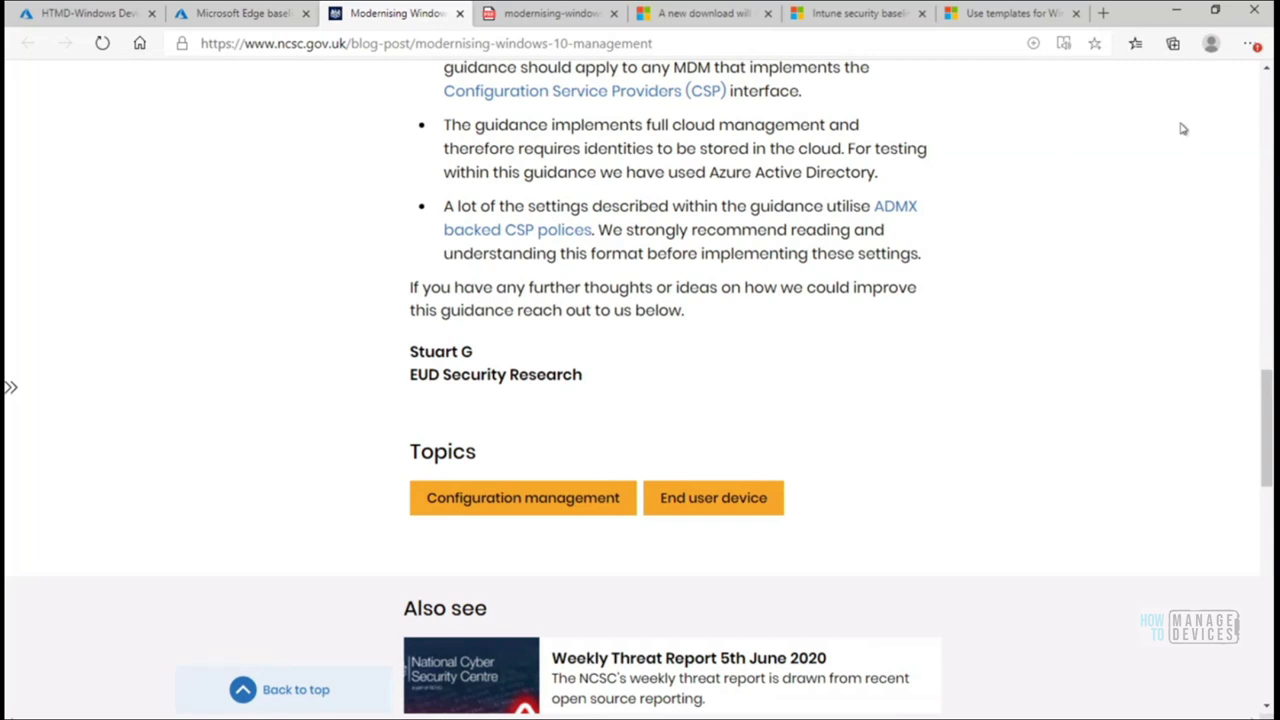
left_click(1266, 75)
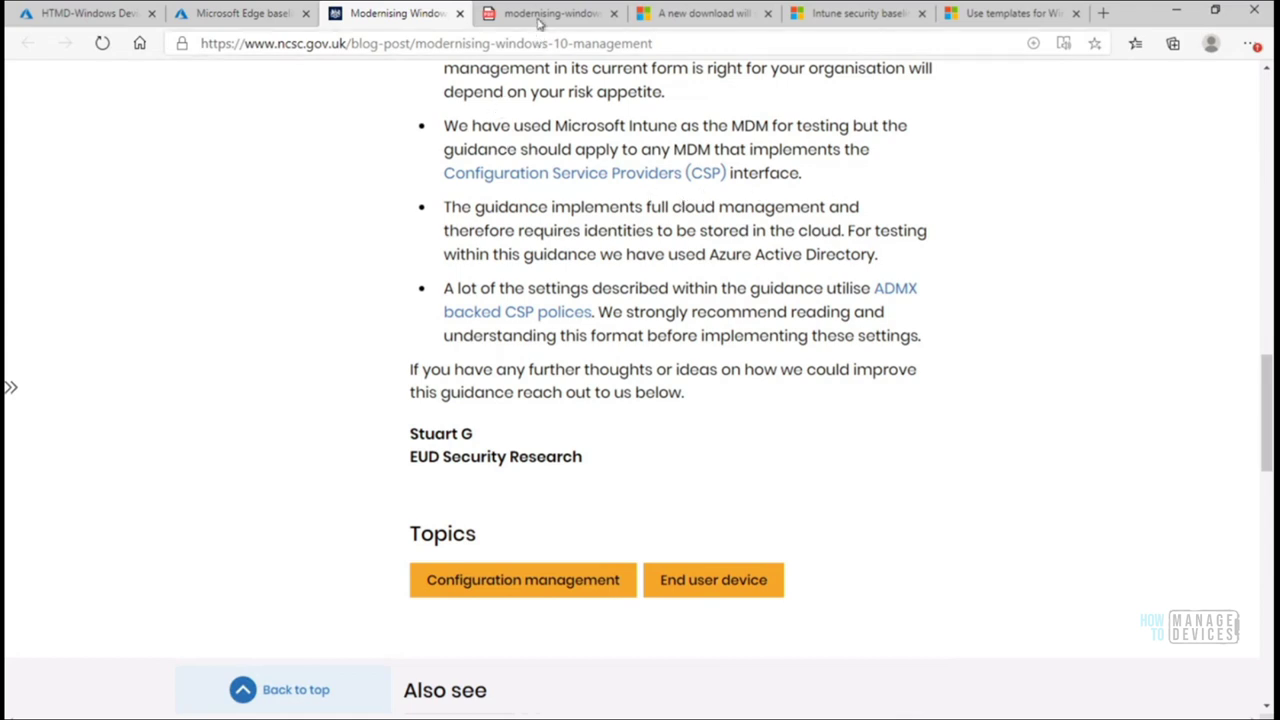
- Read the Microsoft News Centre UK article on the downloadable pack of NCSC Windows 10 guidance for Intune
left_click(685, 14)
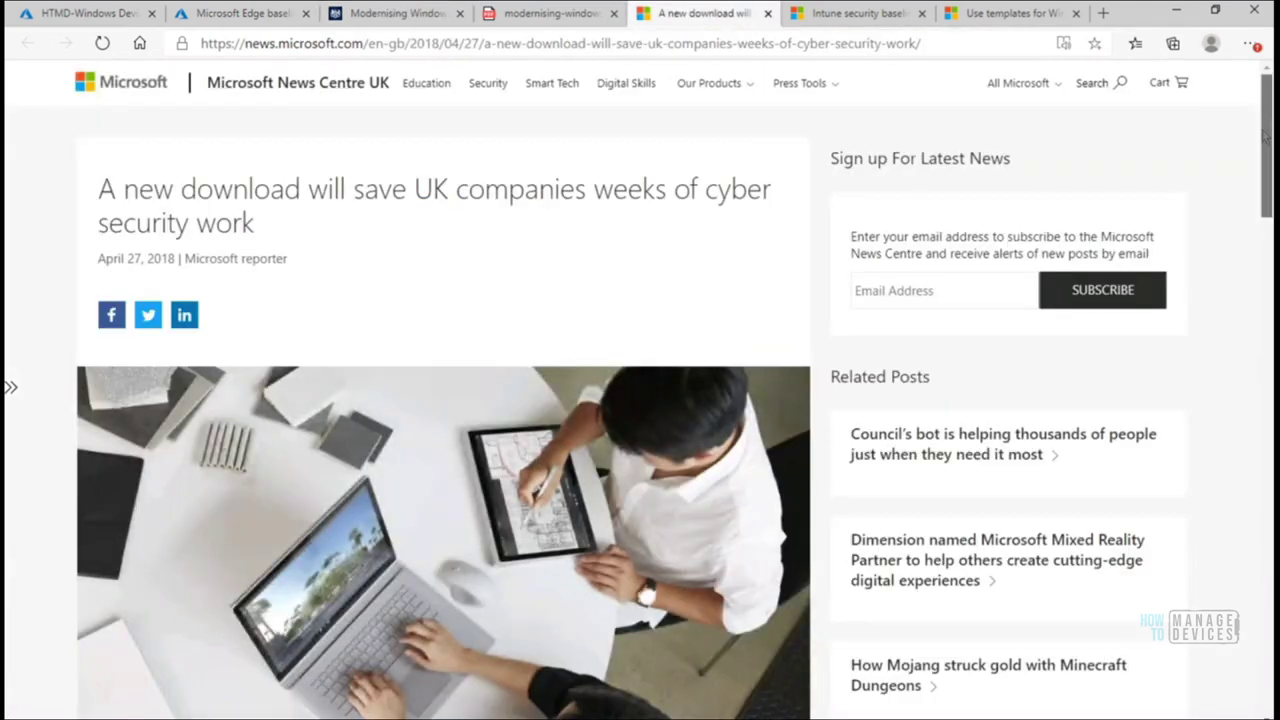
left_click_drag(1264, 137, 1265, 141)
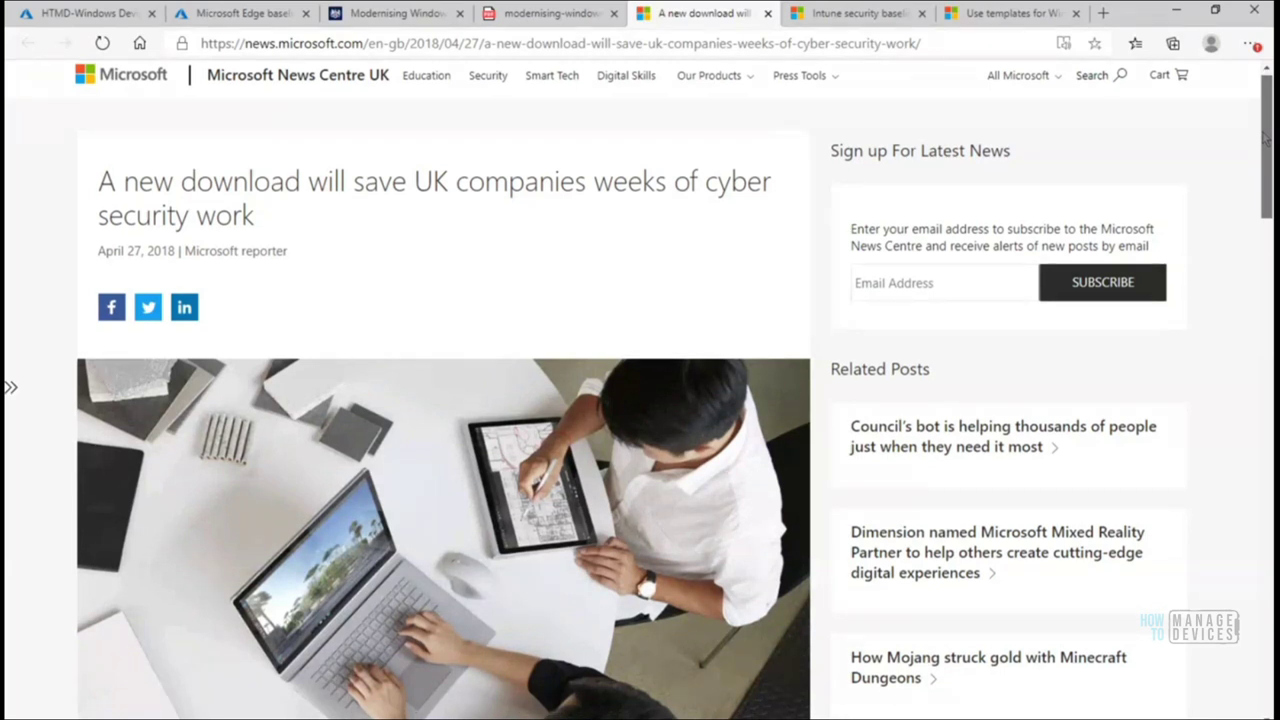
left_click_drag(1265, 140, 1258, 398)
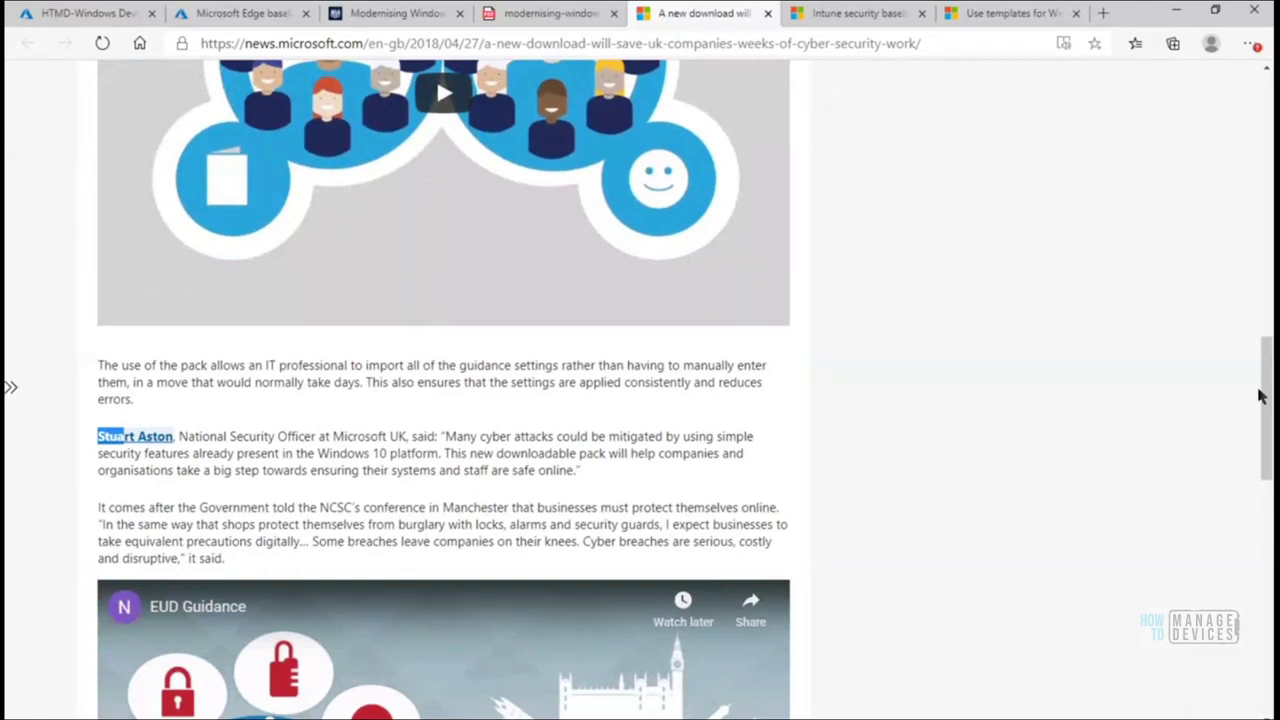
left_click_drag(1266, 398, 1262, 280)
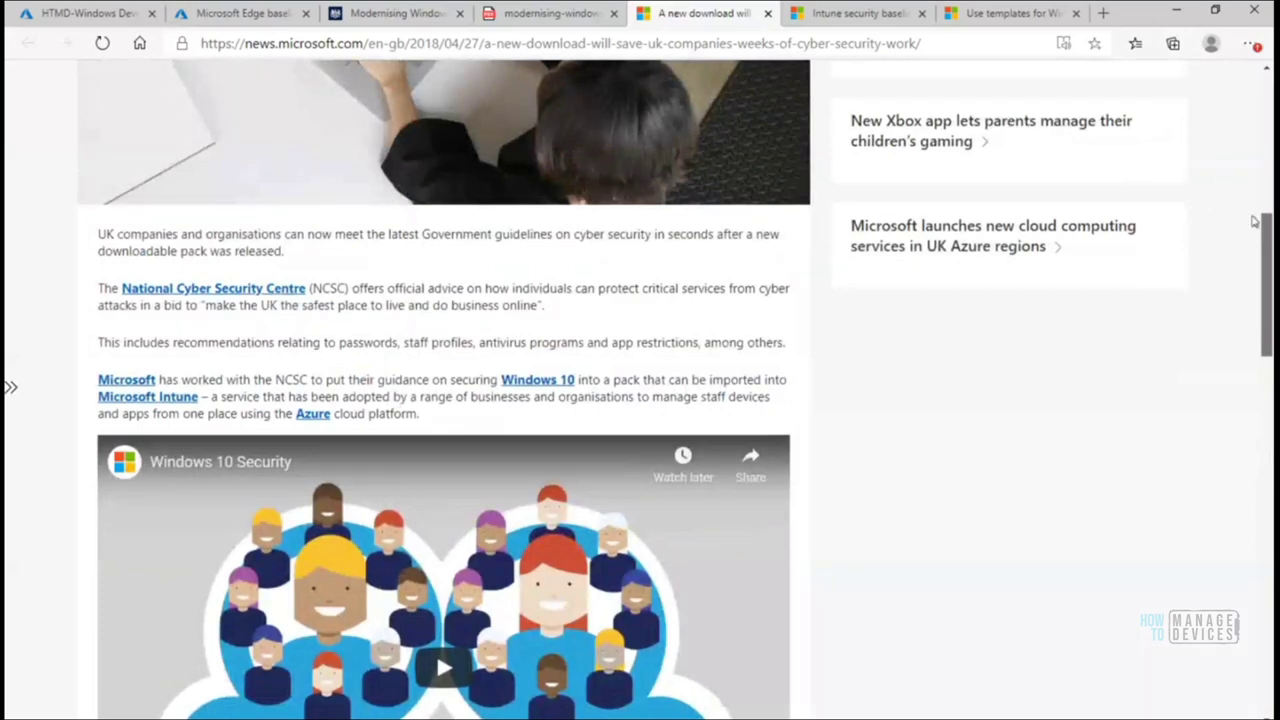
scroll(1262, 235, "up", 2)
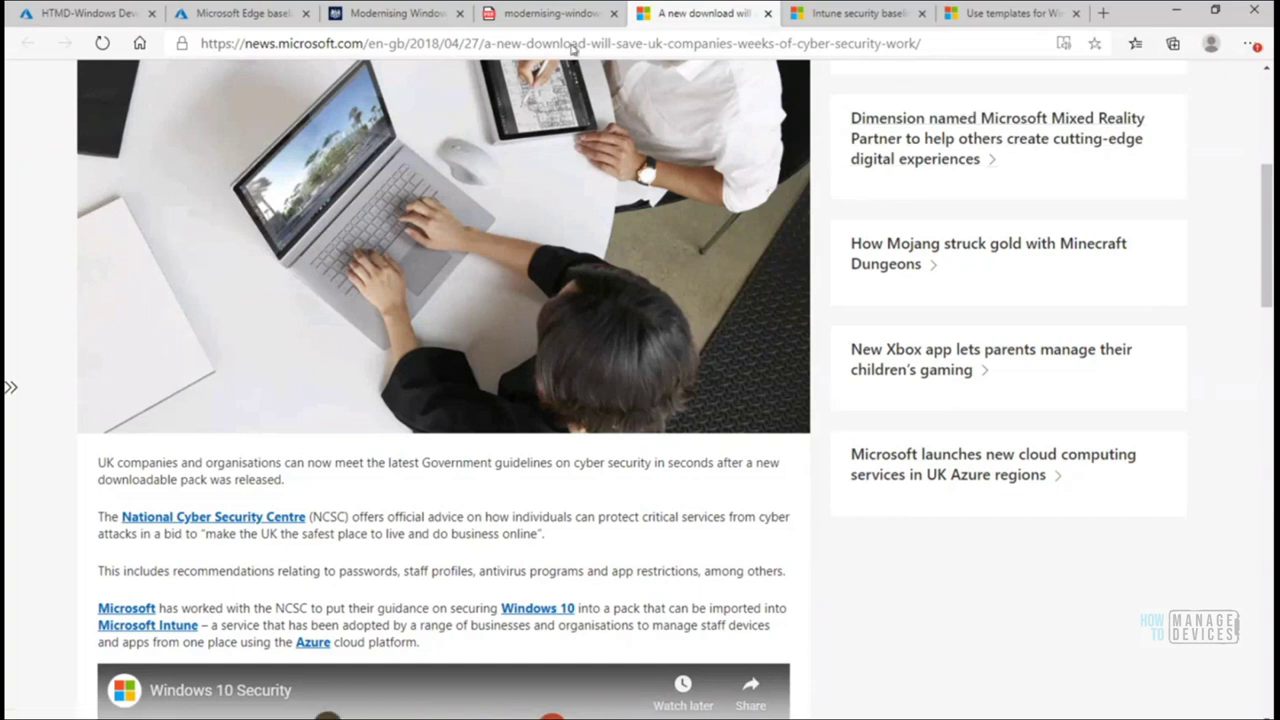
- Revisit the NCSC blog post and go back from its guidance notes to the National Cyber Security Centre header
left_click(412, 18)
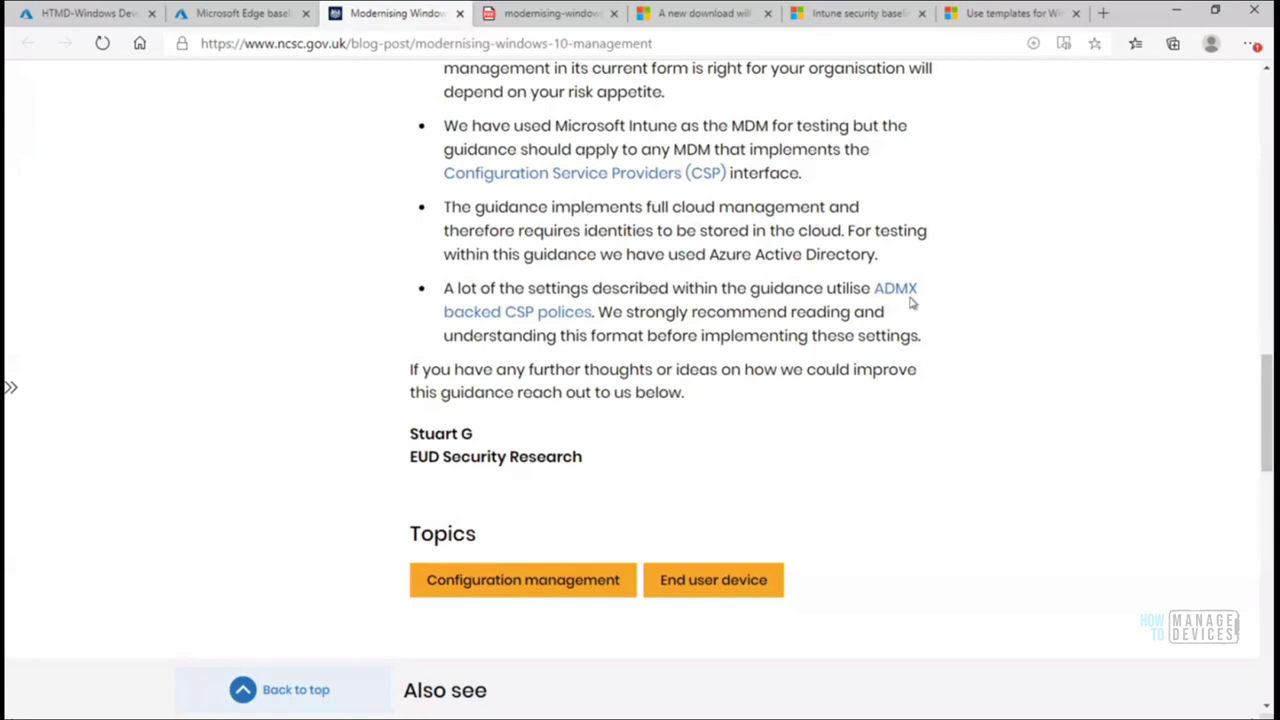
left_click_drag(1268, 402, 1268, 106)
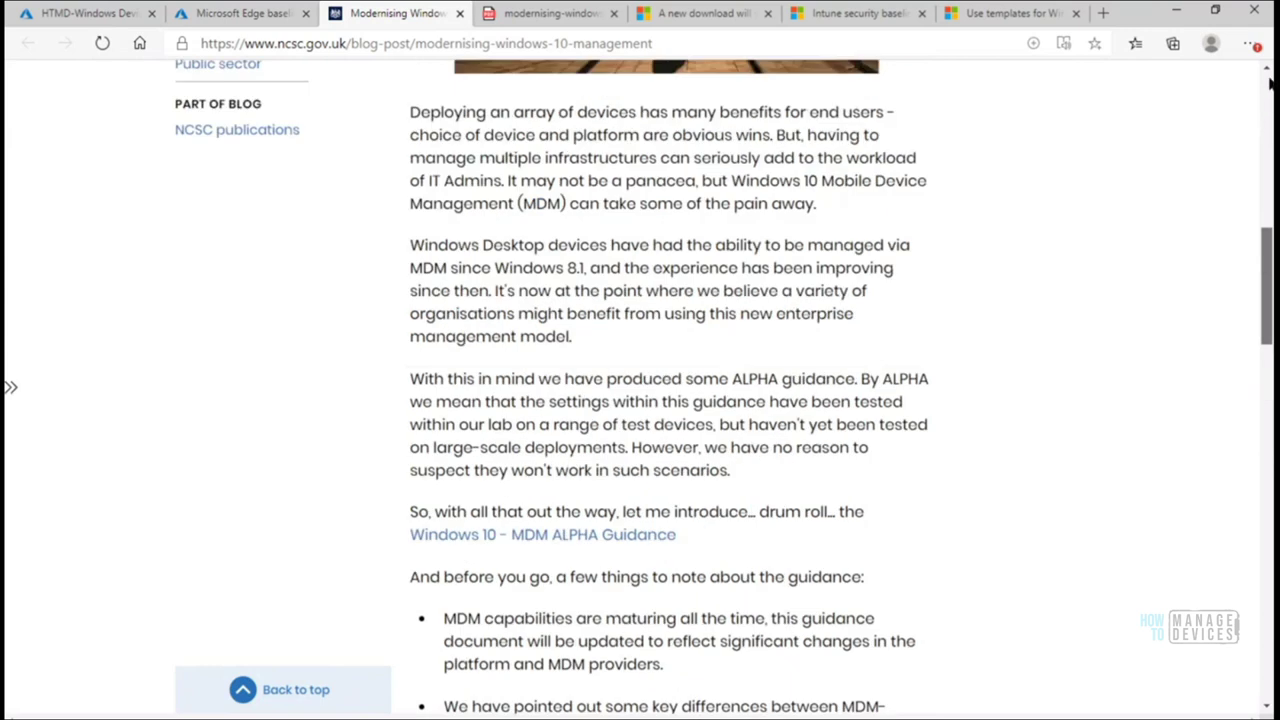
scroll(1268, 76, "up", 3)
scroll(1268, 76, "up", 2)
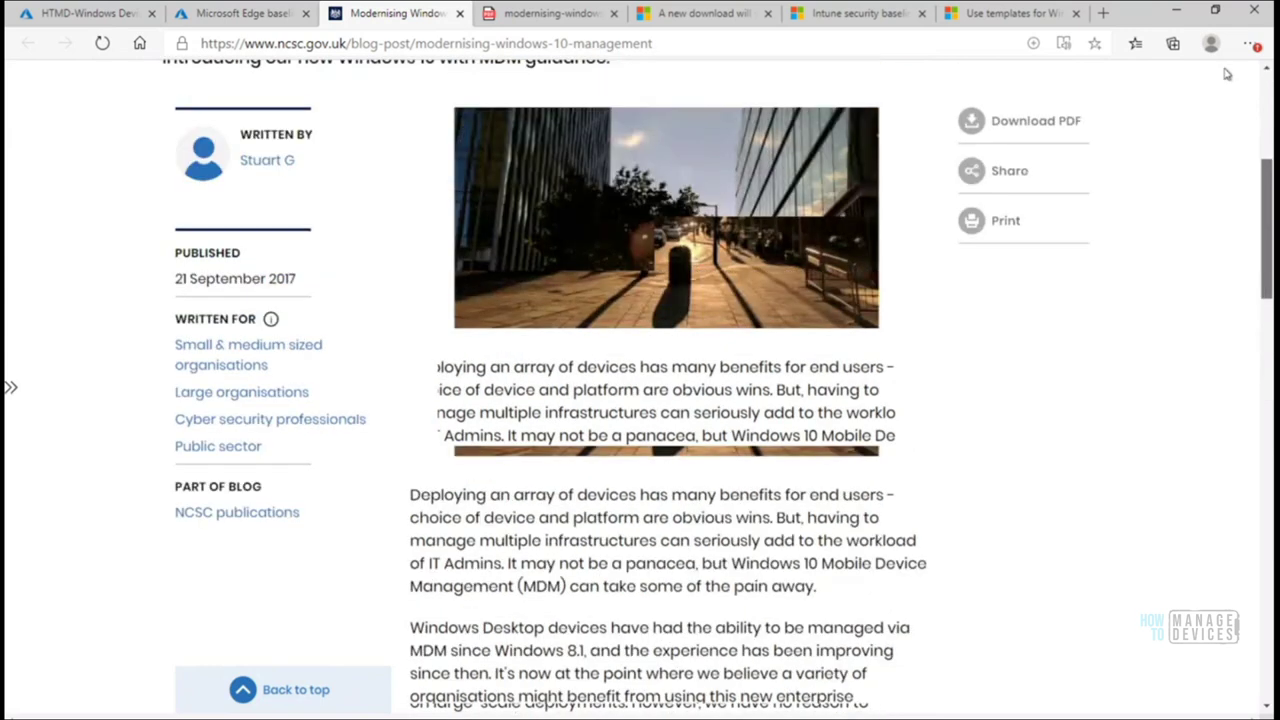
scroll(725, 171, "up", 5)
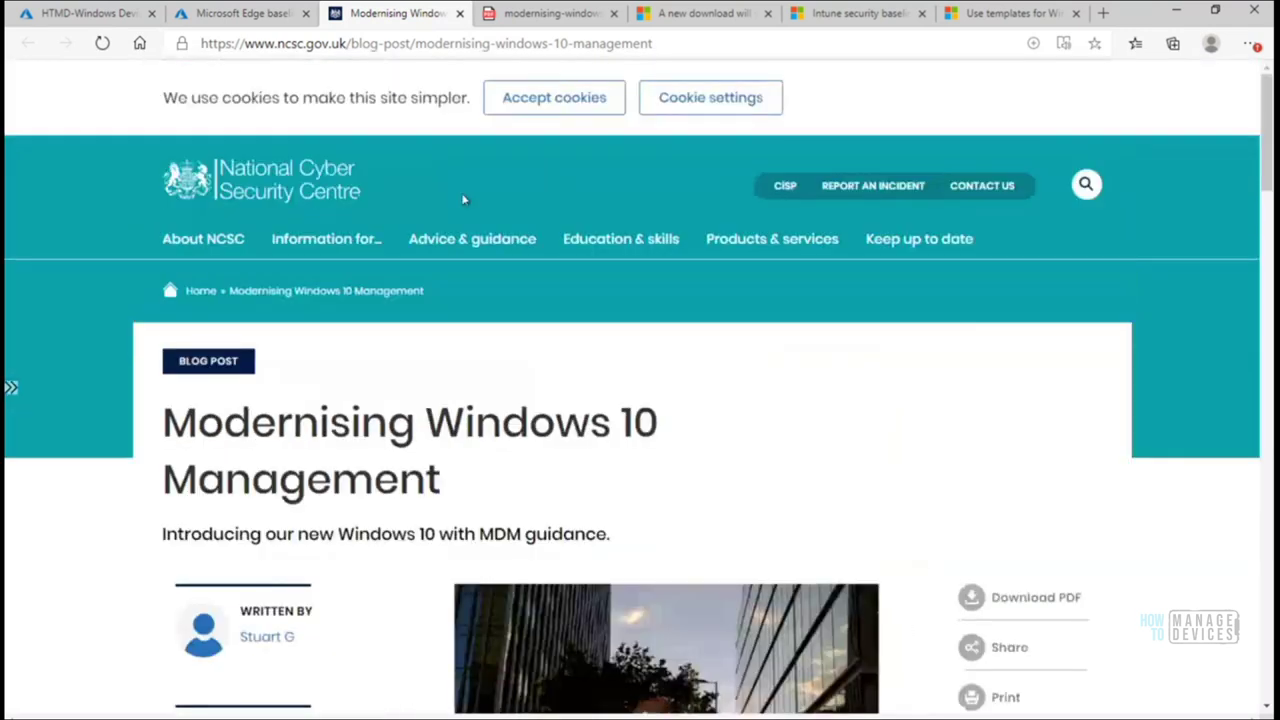
- Open the Win10 Security Baseline by MSFT profile from the Windows 10 Security Baselines in the Endpoint Manager admin center
left_click(246, 15)
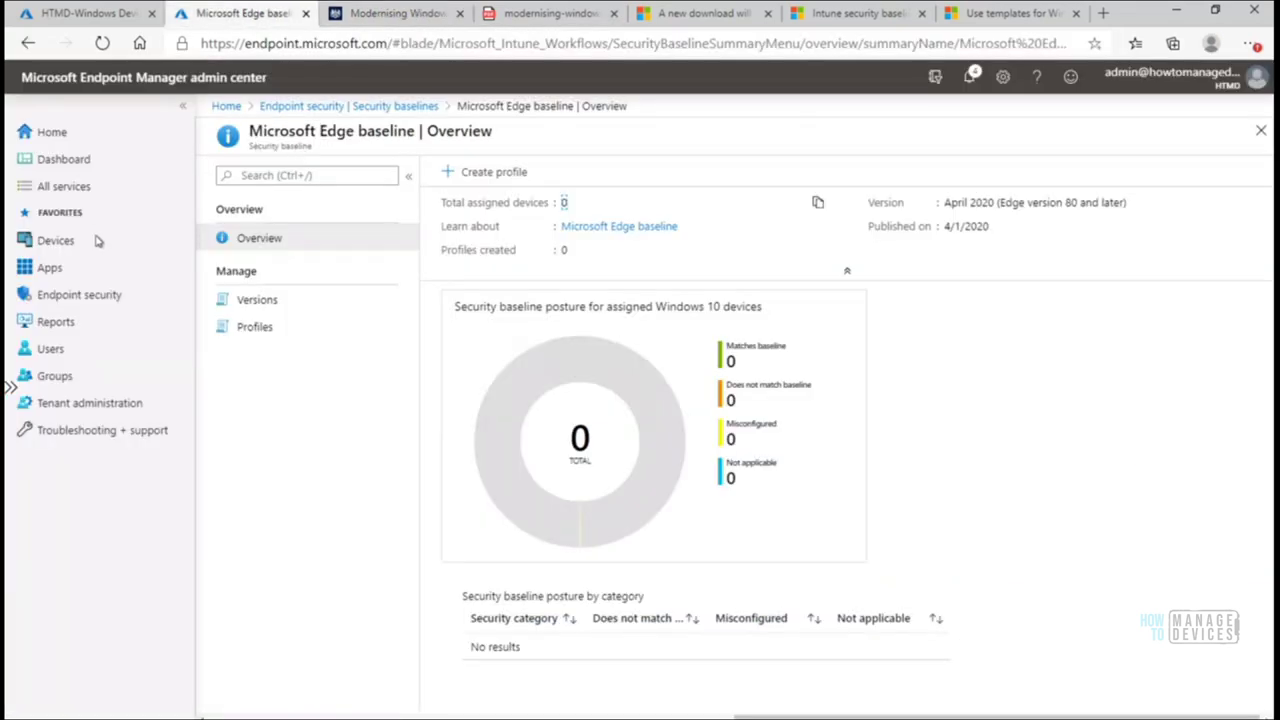
left_click(332, 106)
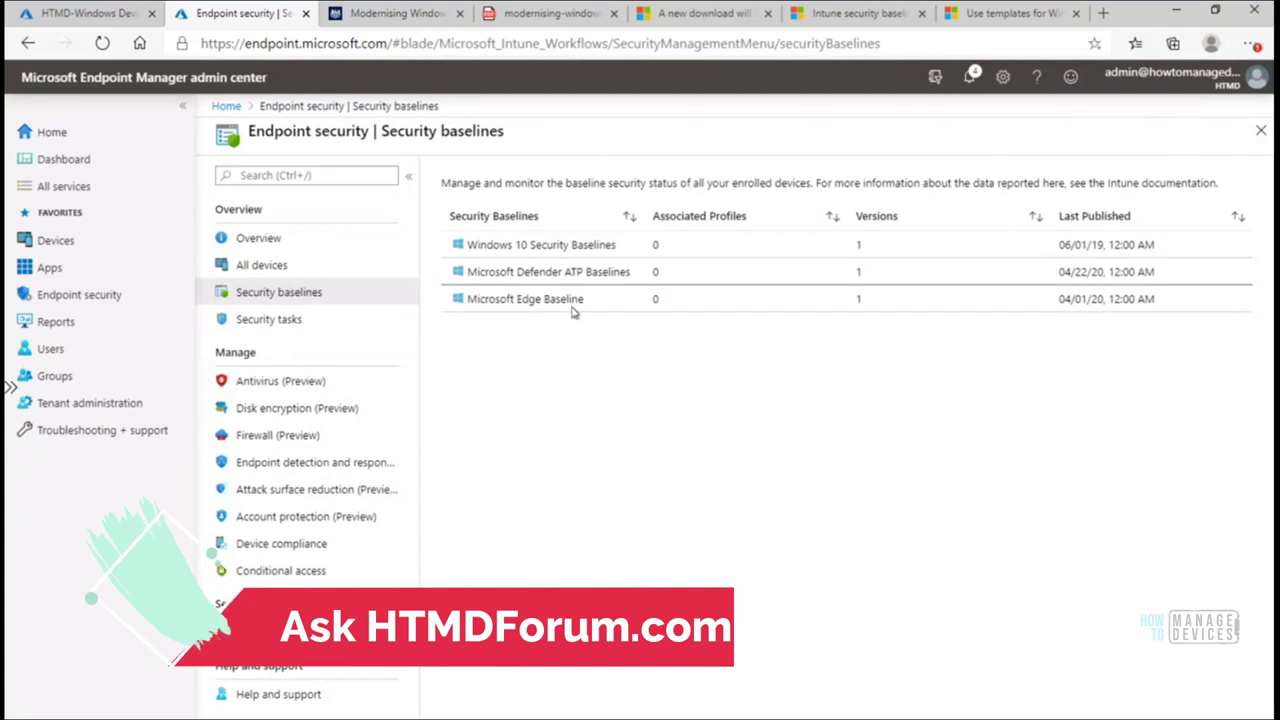
left_click(543, 246)
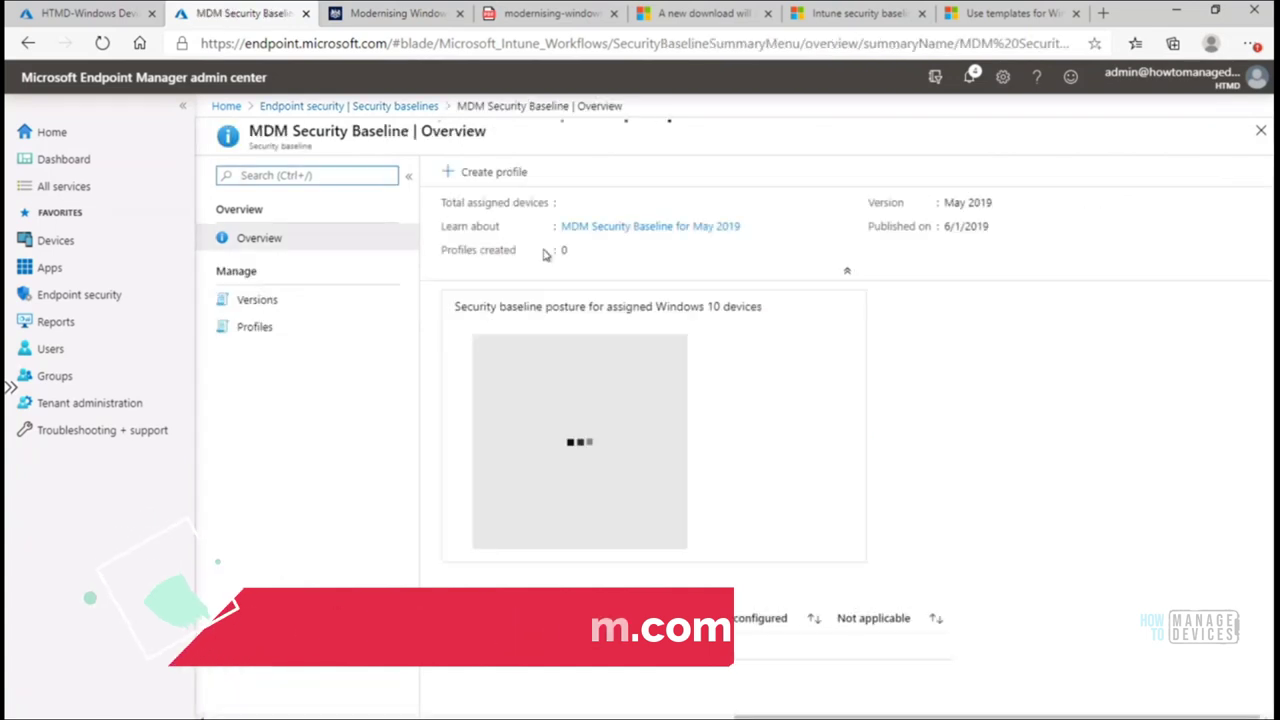
left_click(256, 330)
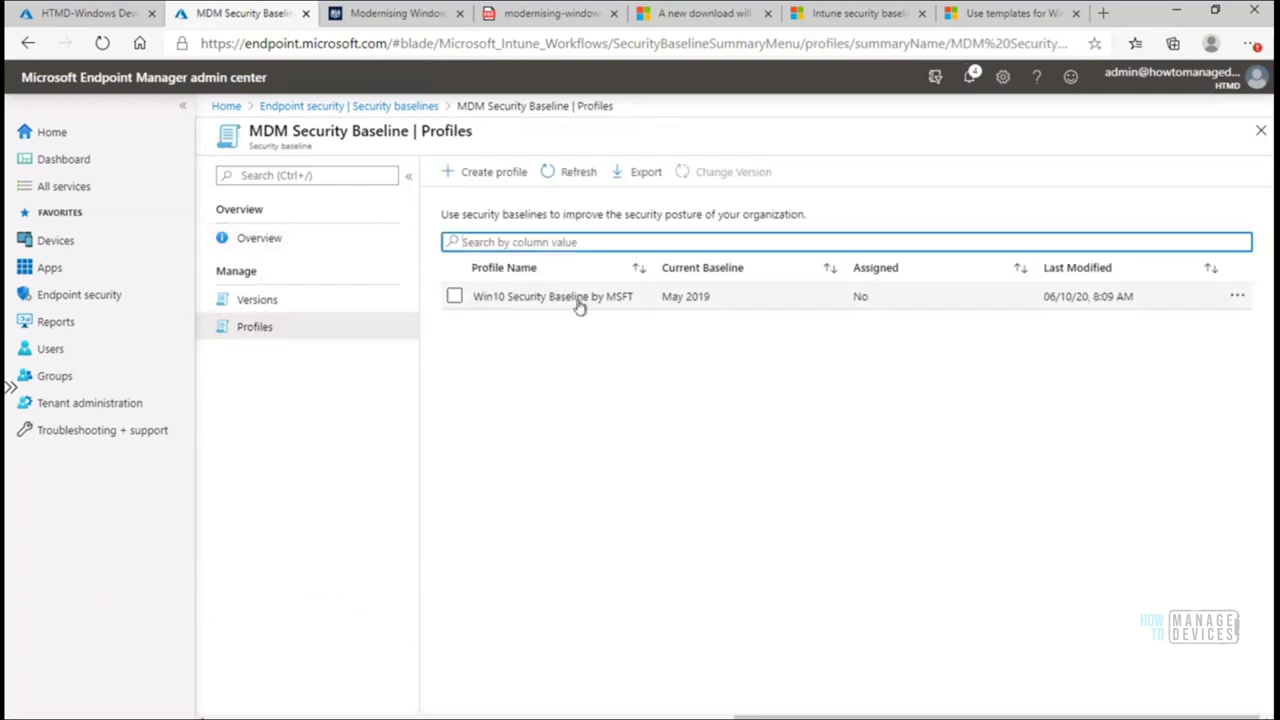
left_click(578, 298)
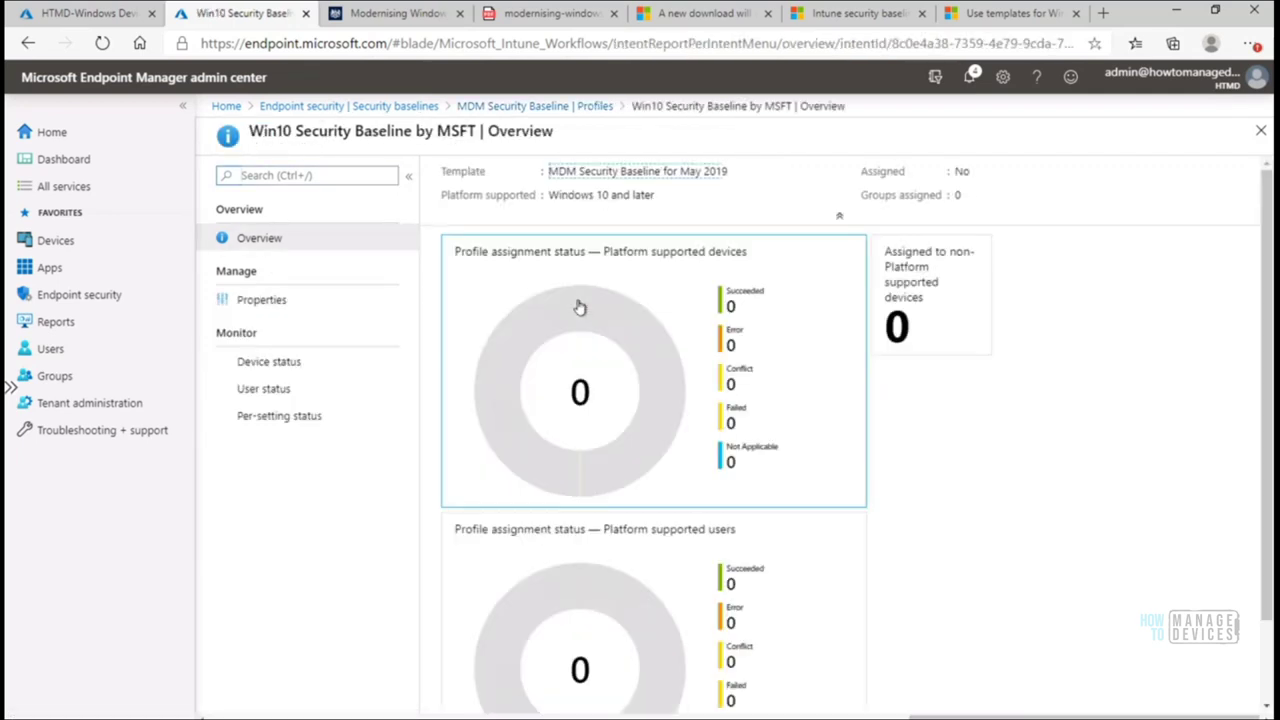
- Examine the profile's properties and expand its configuration settings to review the setting categories from Above Lock onwards
left_click(265, 300)
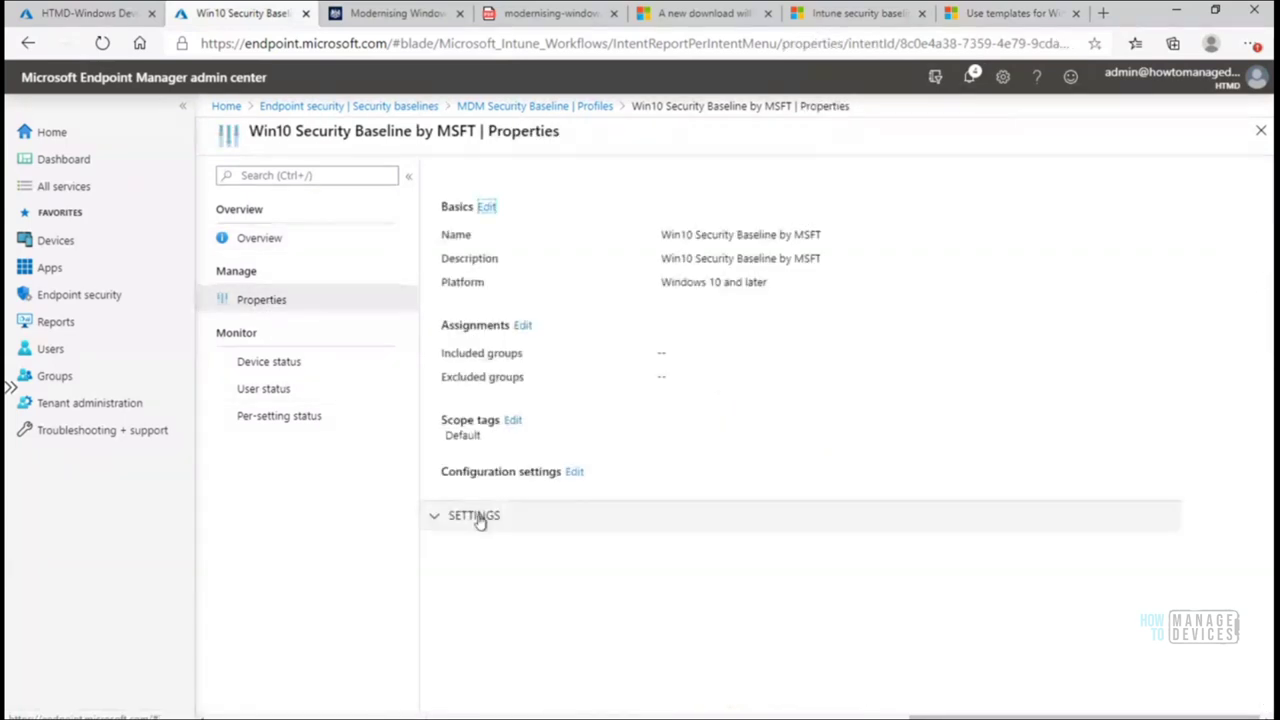
left_click(474, 517)
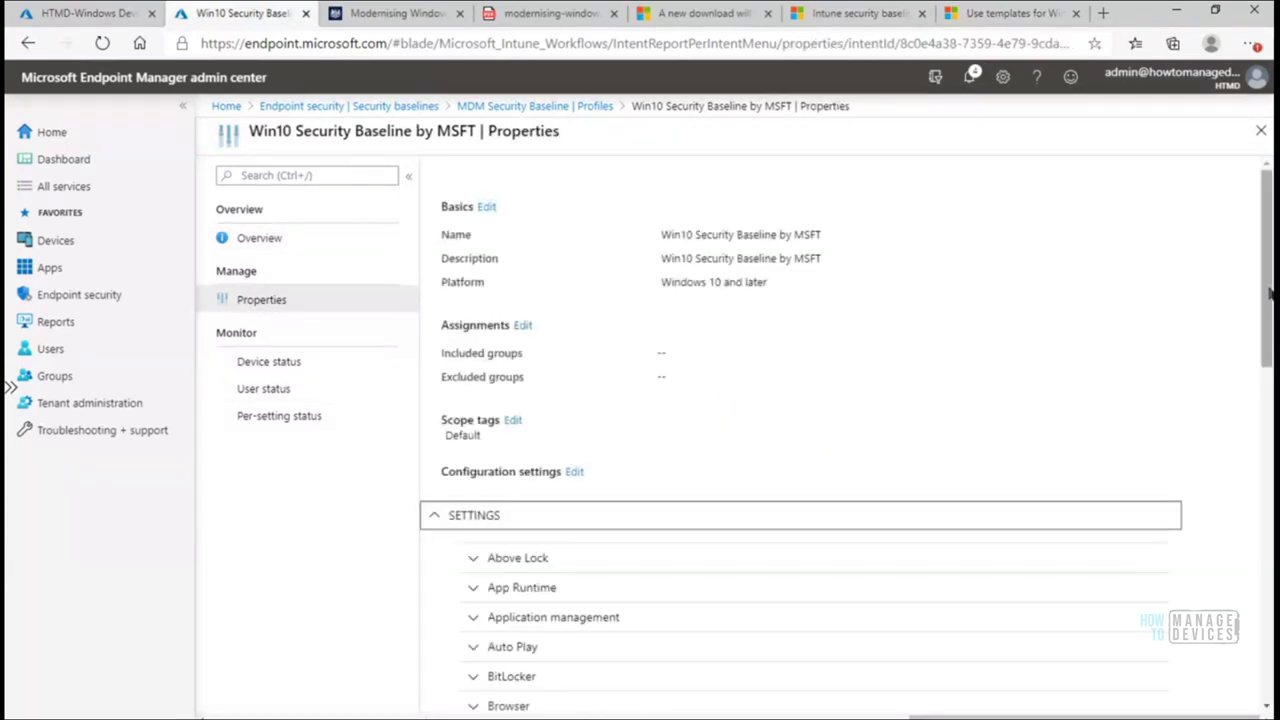
scroll(1268, 392, "down", 1)
scroll(1268, 392, "down", 10)
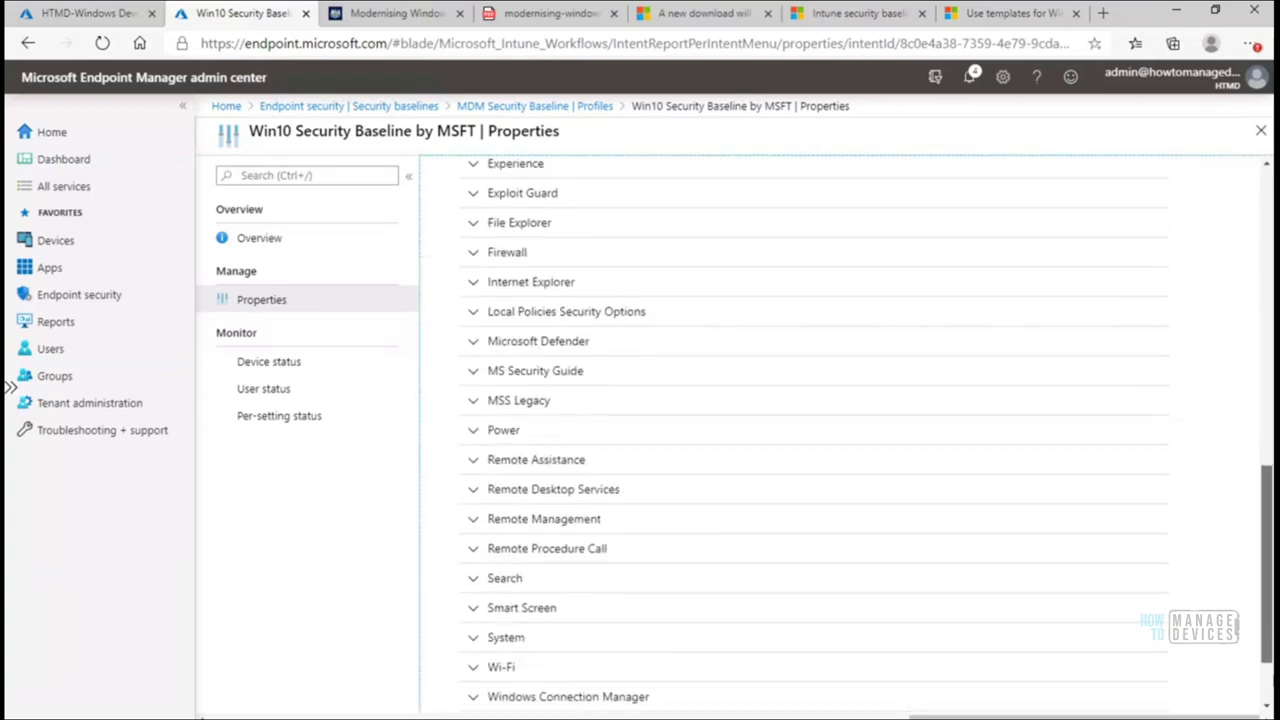
scroll(1270, 396, "up", 10)
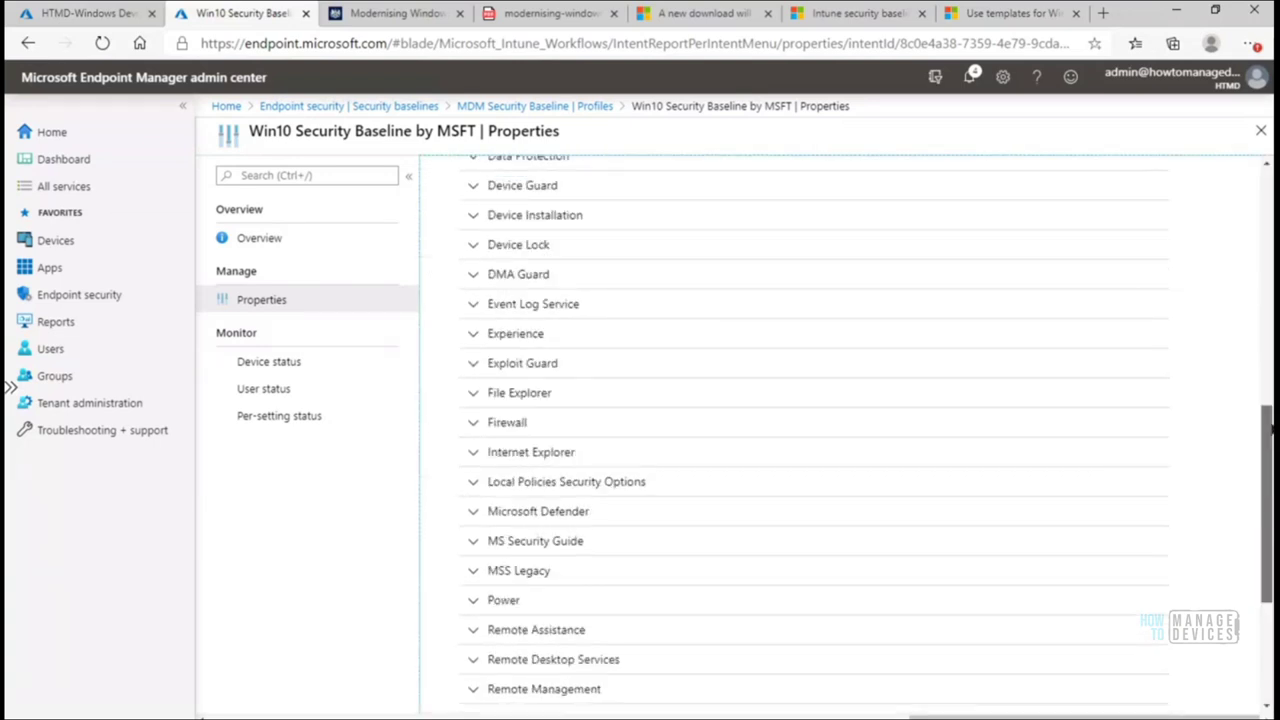
scroll(1270, 396, "up", 1)
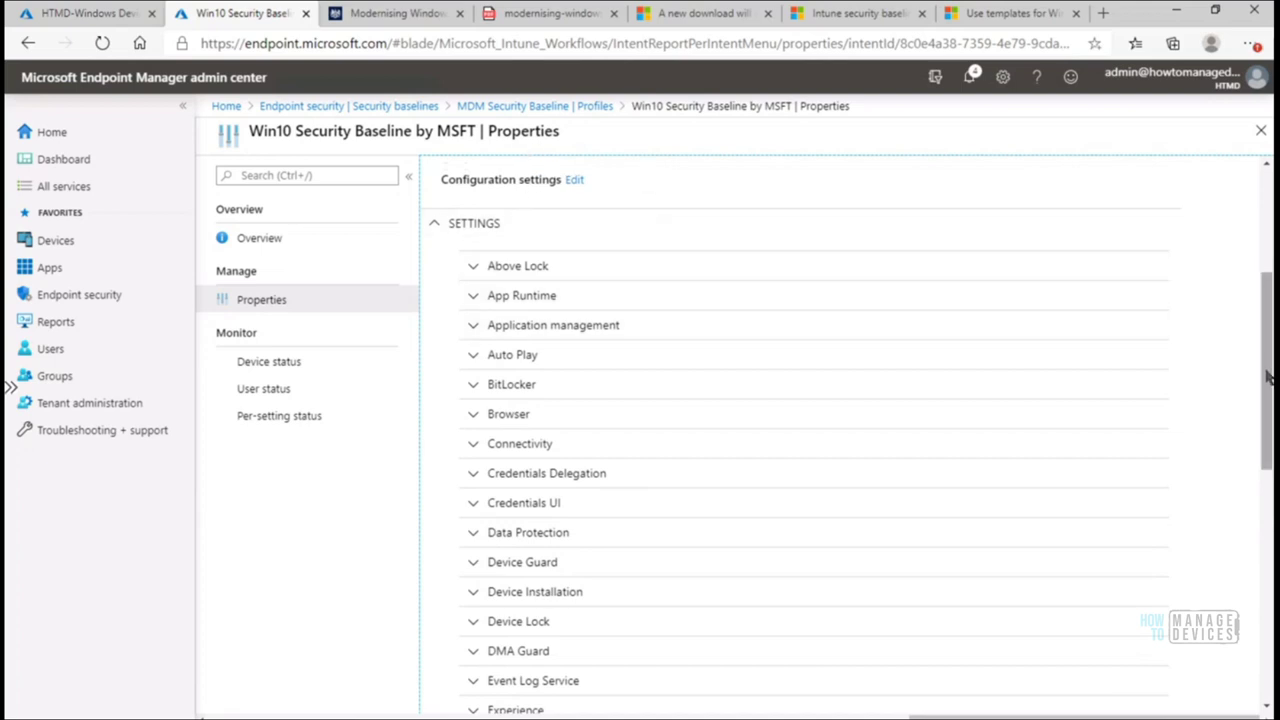
left_click_drag(1268, 377, 1268, 348)
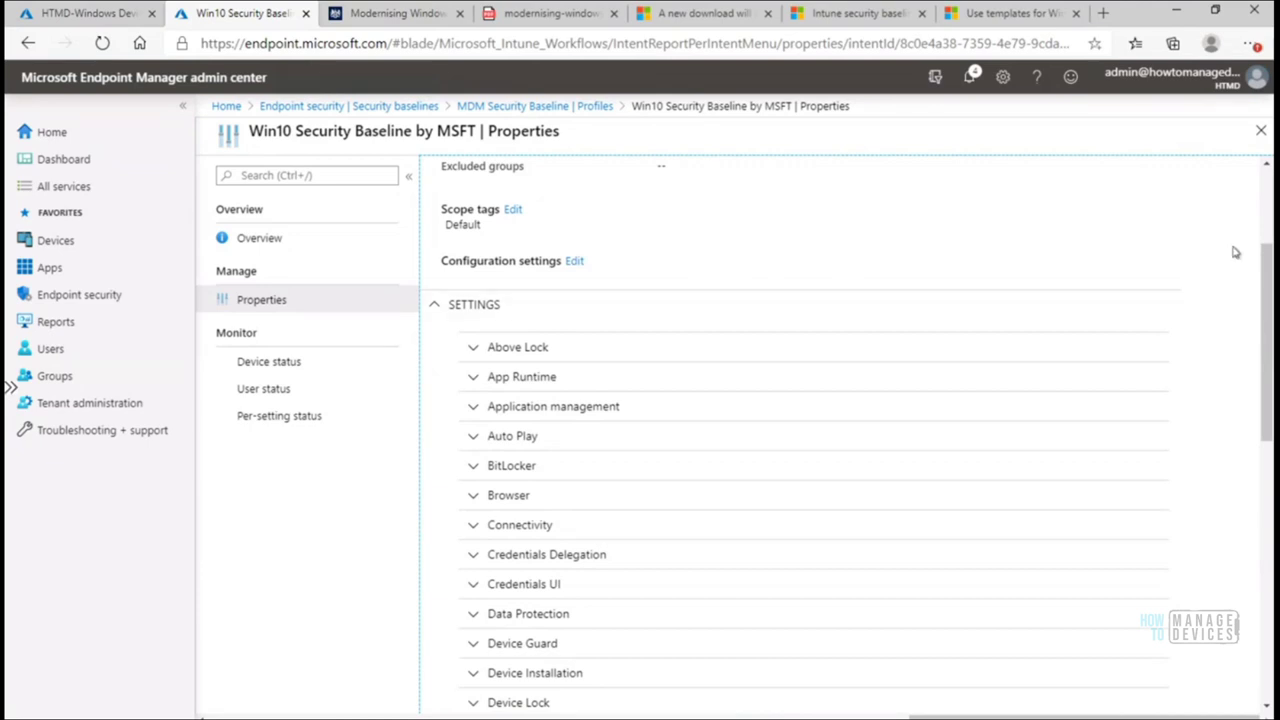
left_click_drag(1268, 275, 1272, 370)
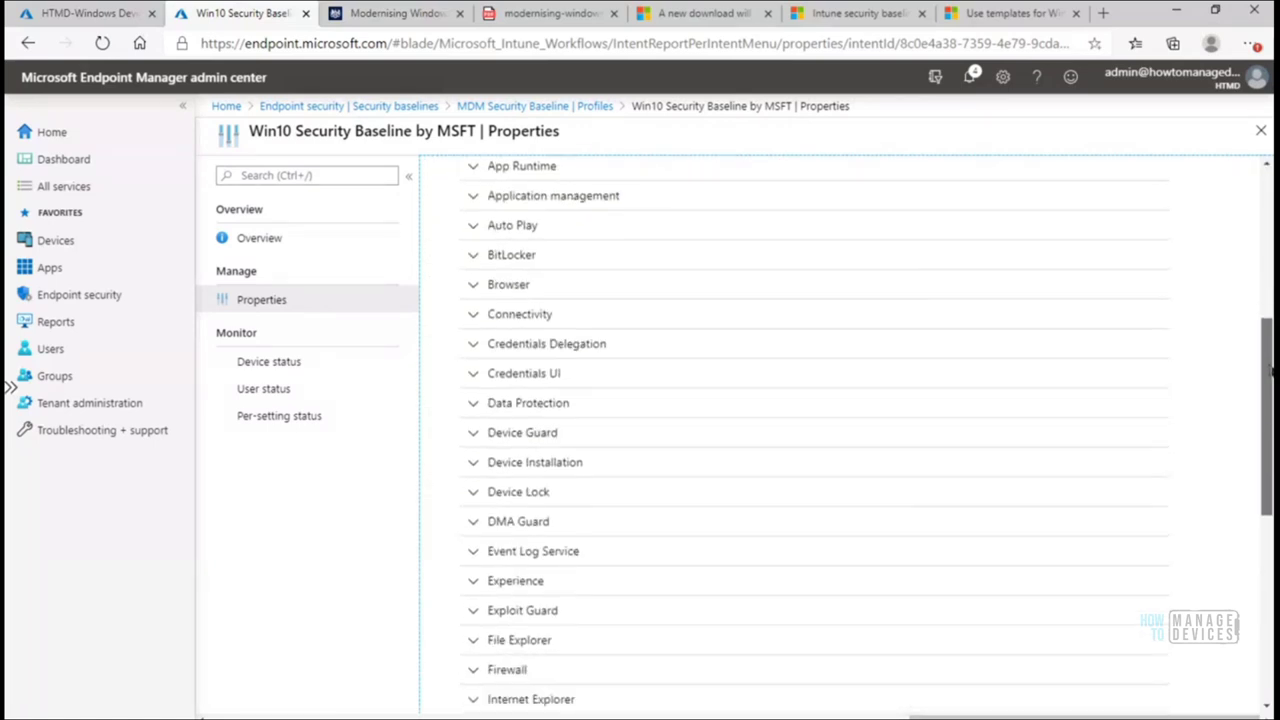
- Check the profile's per-setting, user and device status reports and the assignment status charts in its overview
left_click(303, 416)
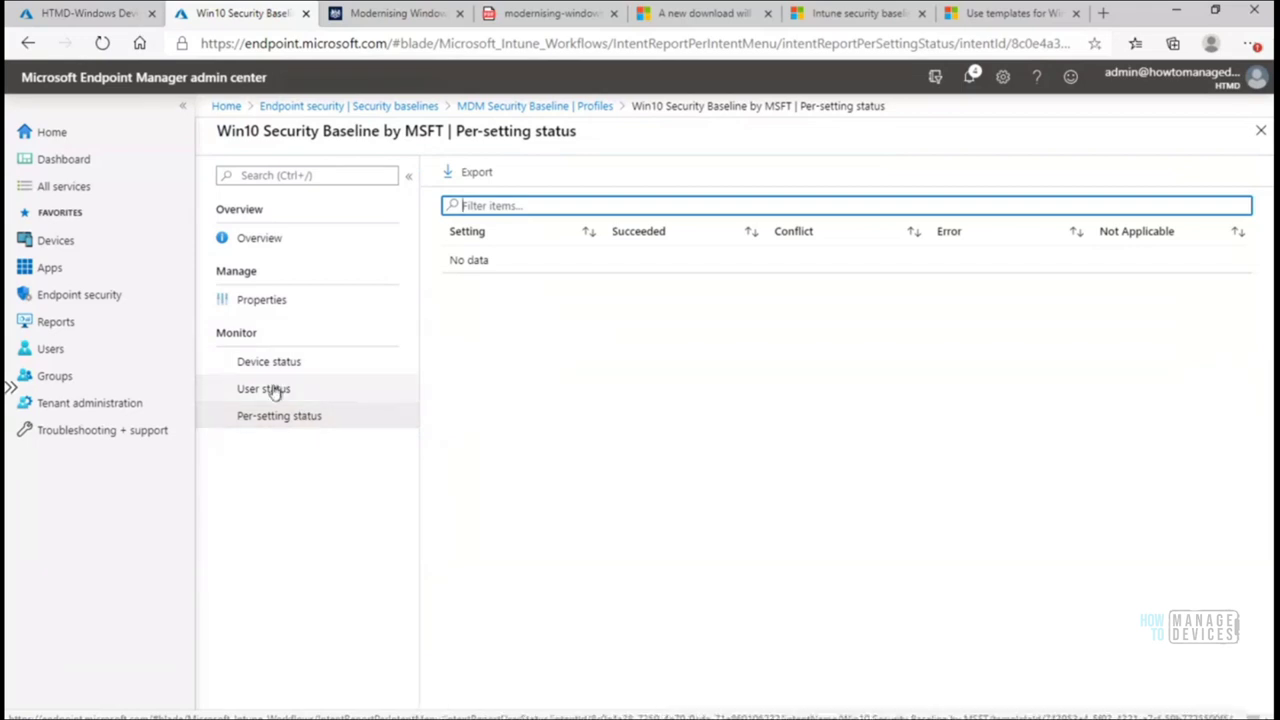
left_click(274, 390)
left_click(277, 366)
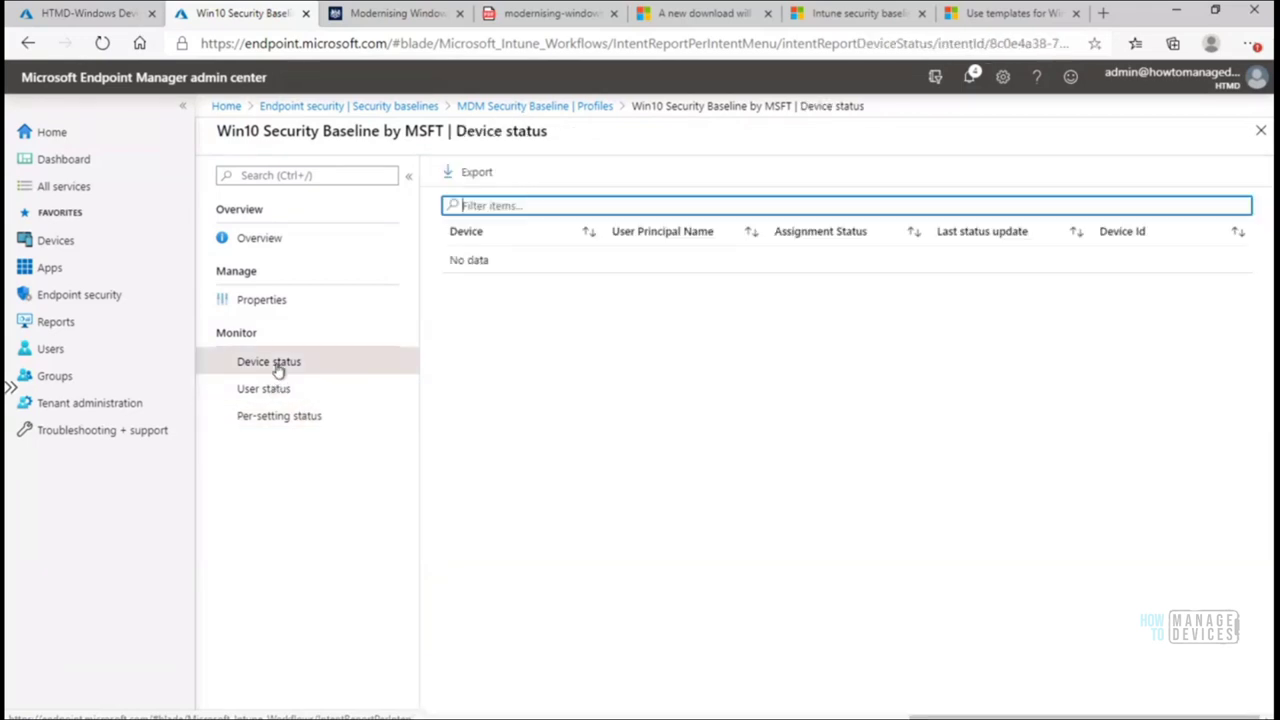
left_click(261, 240)
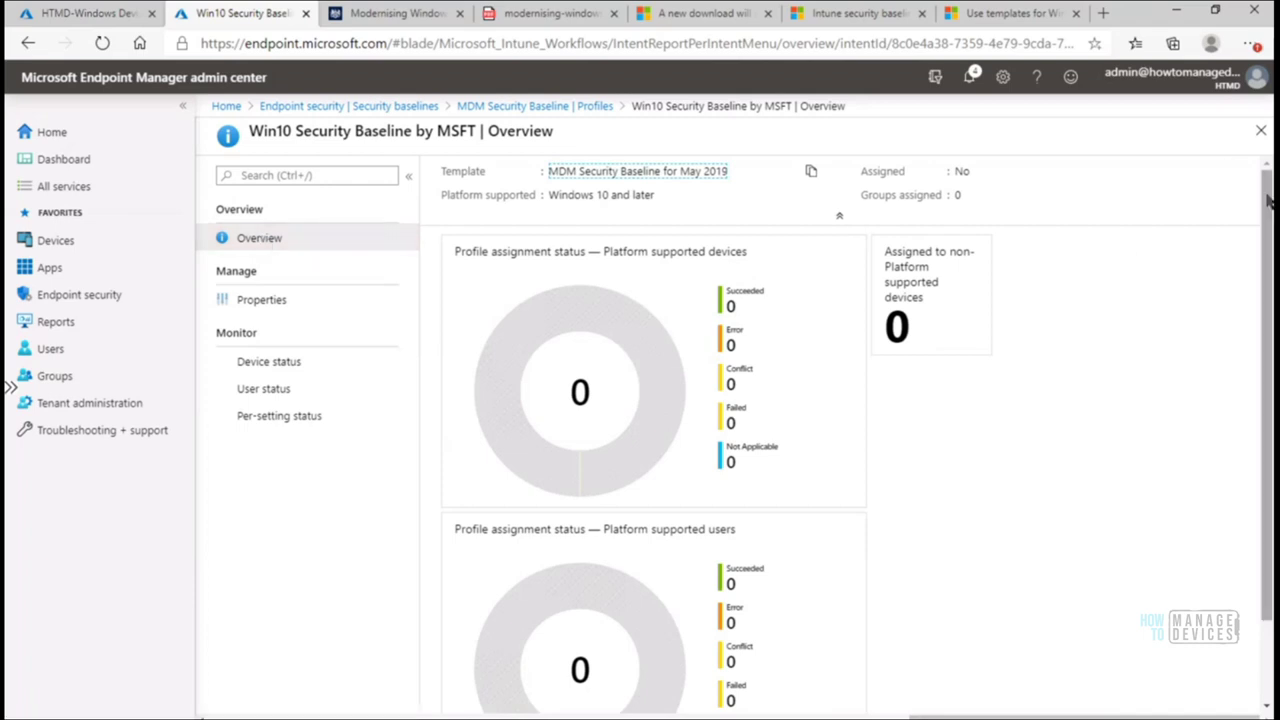
scroll(1268, 201, "down", 2)
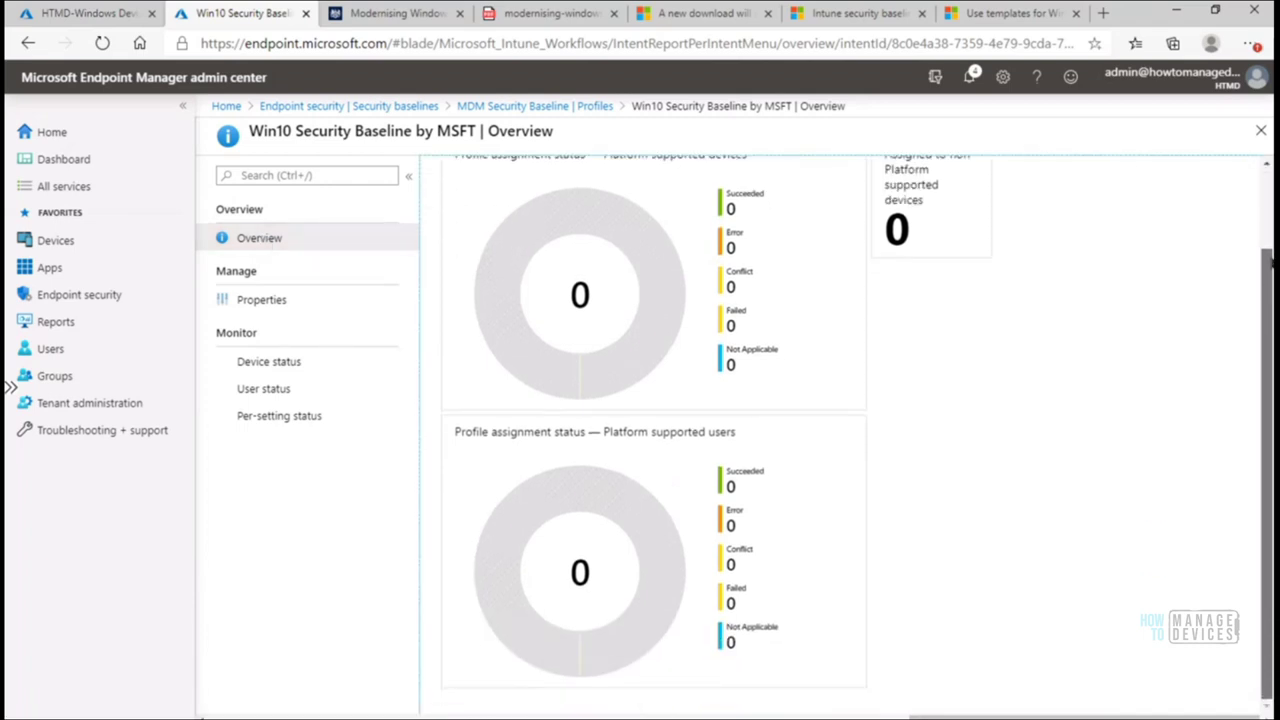
scroll(1268, 201, "up", 2)
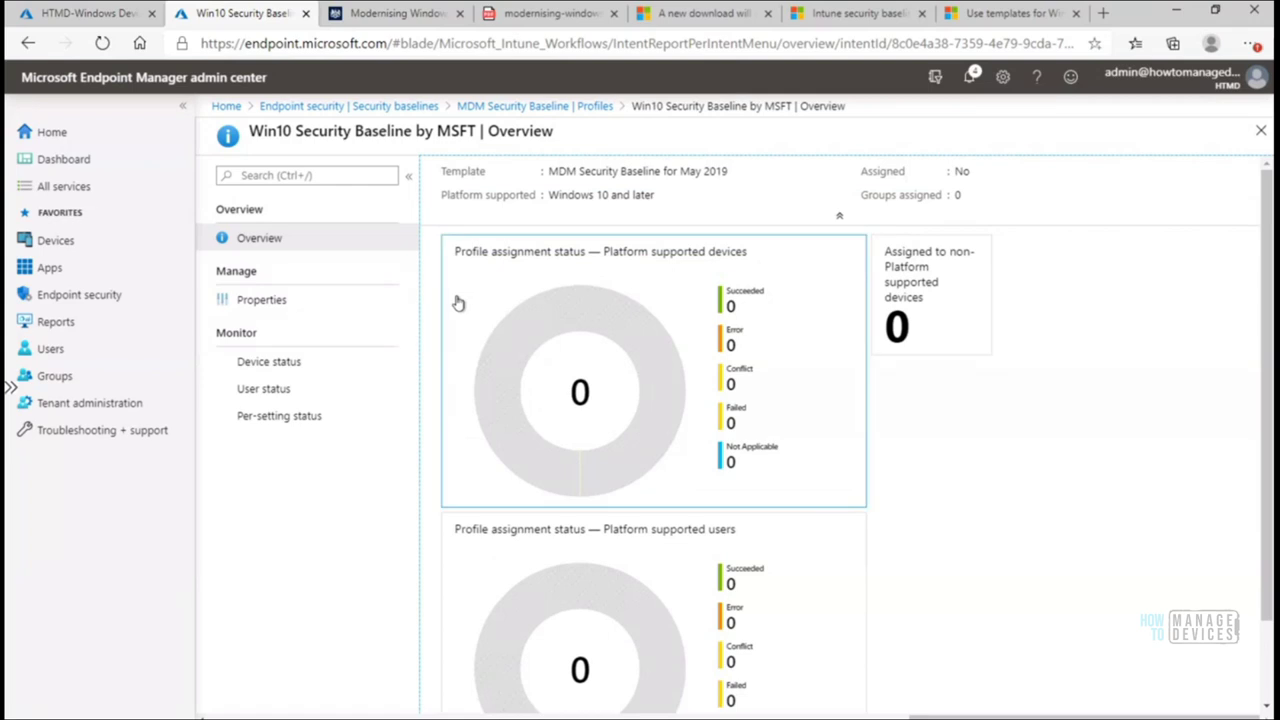
- Go back to the MDM Security Baseline profiles list and open the Endpoint security overview
left_click(499, 109)
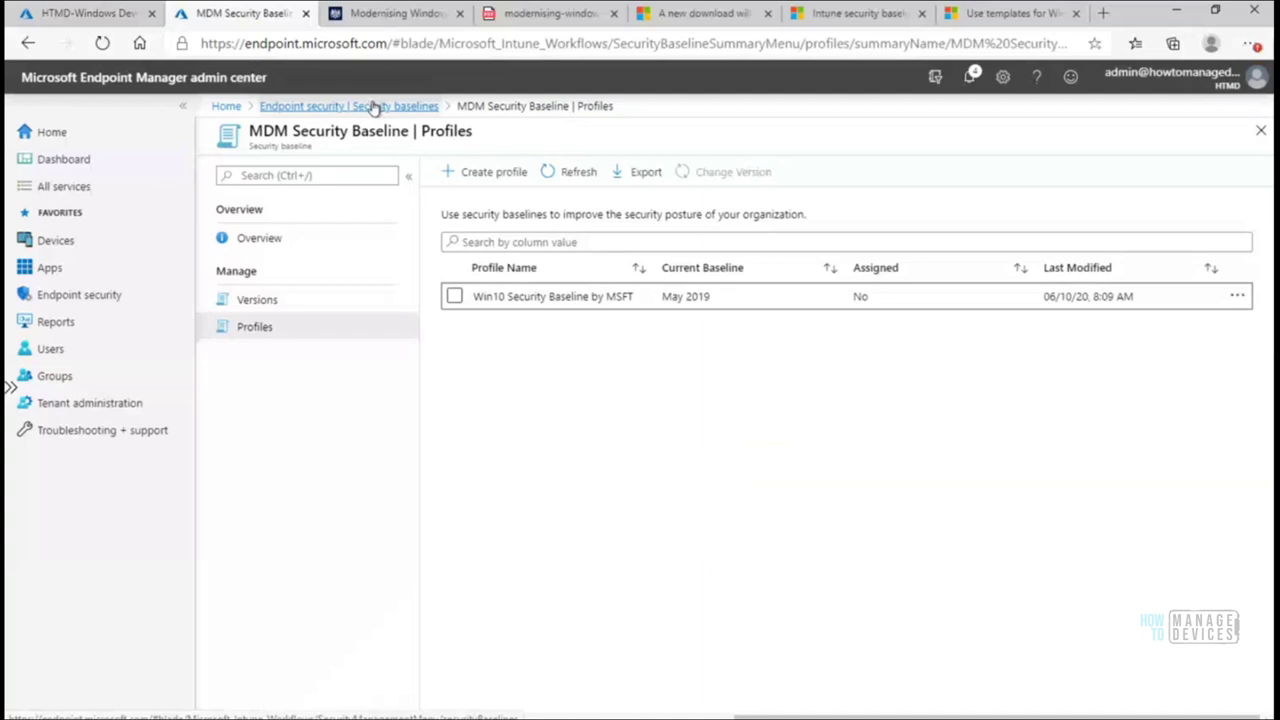
left_click(85, 303)
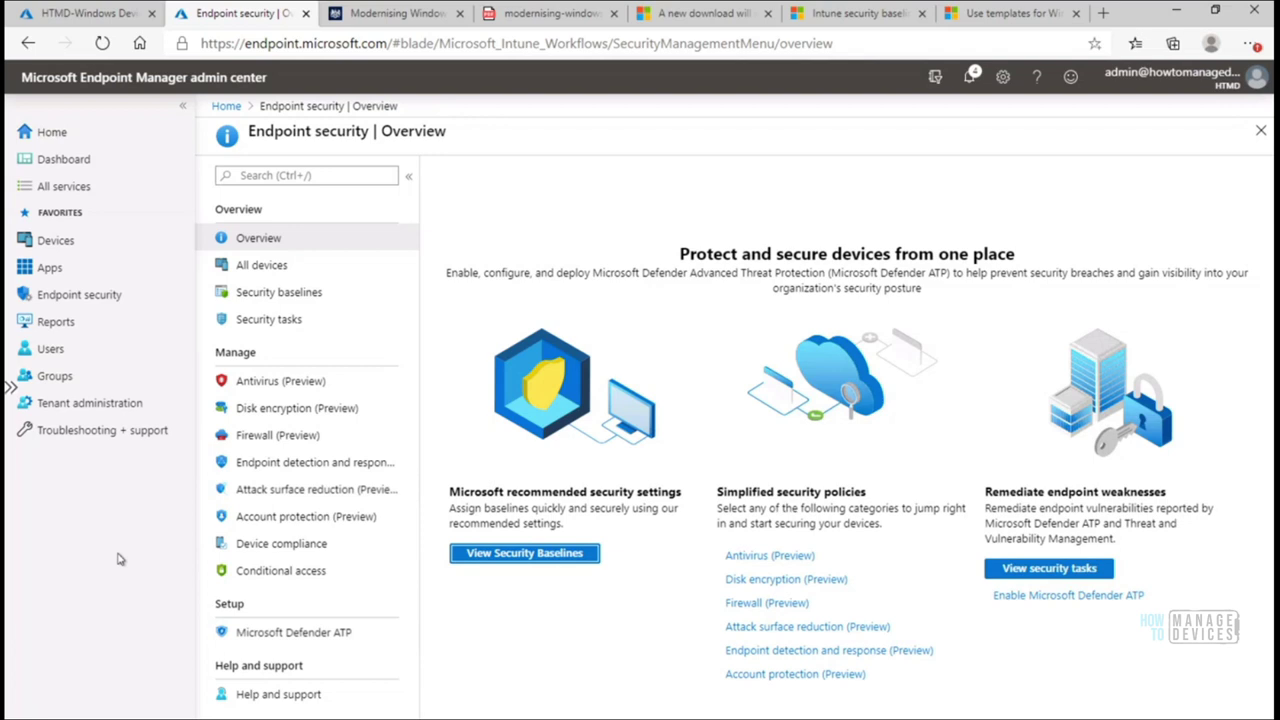
key("alt+f")
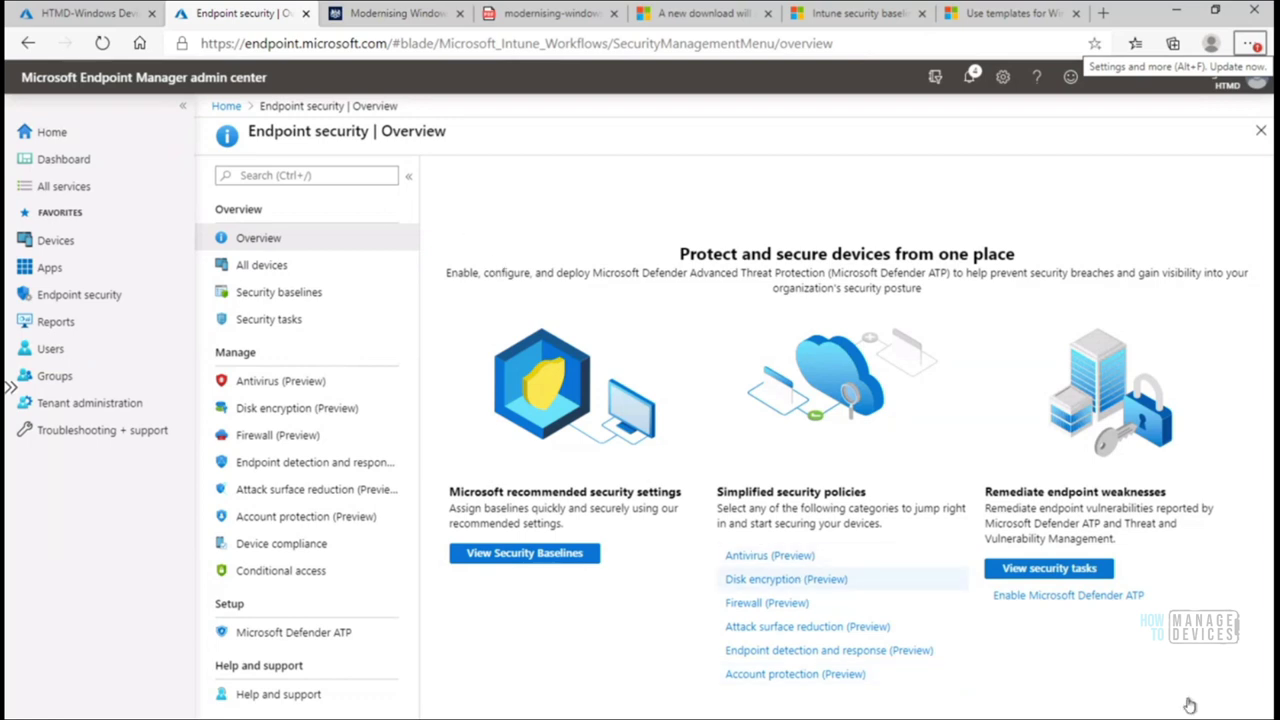
- Open the configuration profiles list for Windows devices
left_click(61, 248)
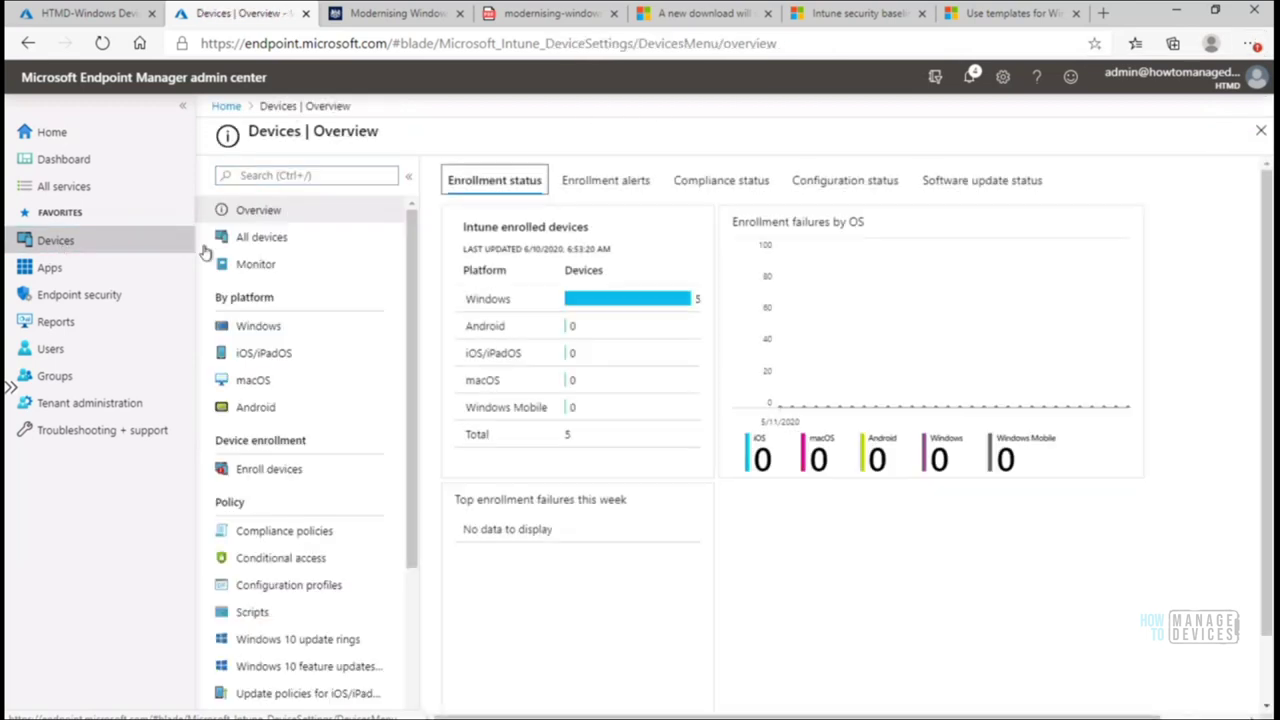
left_click(265, 328)
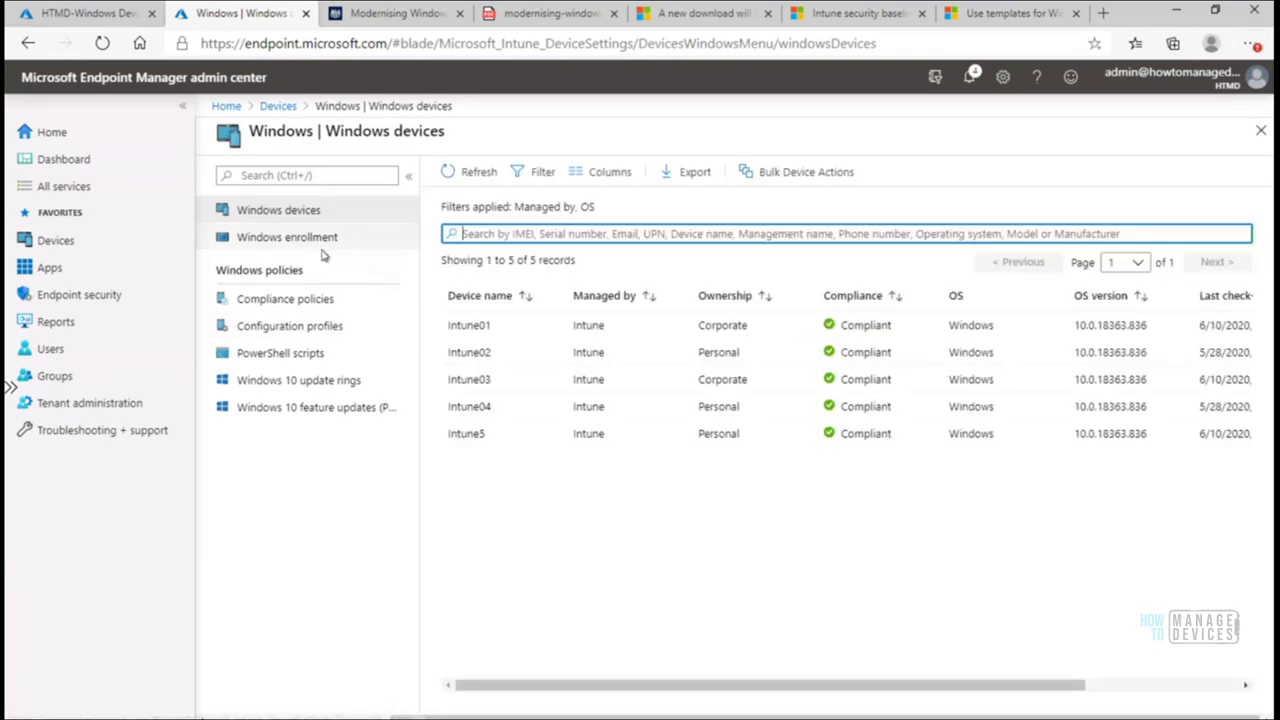
left_click(313, 329)
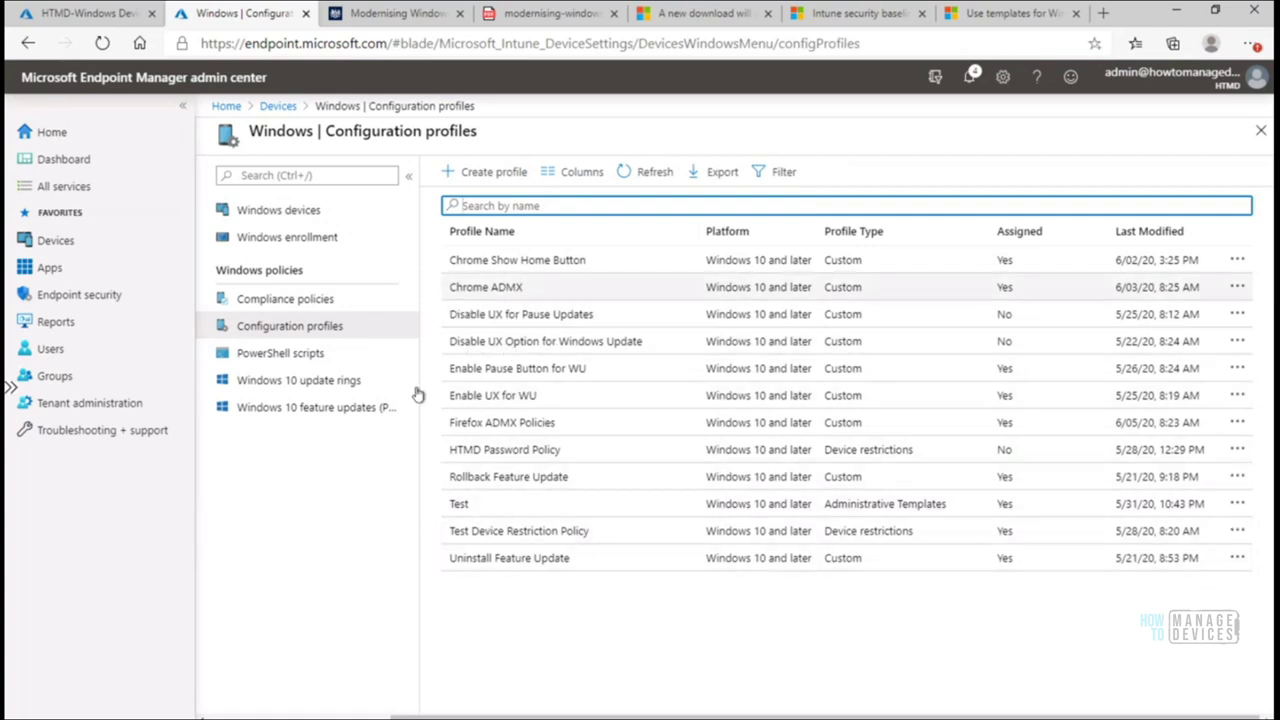
- Start a new configuration profile for the Windows 10 and later platform with the Administrative Templates profile type
left_click(497, 176)
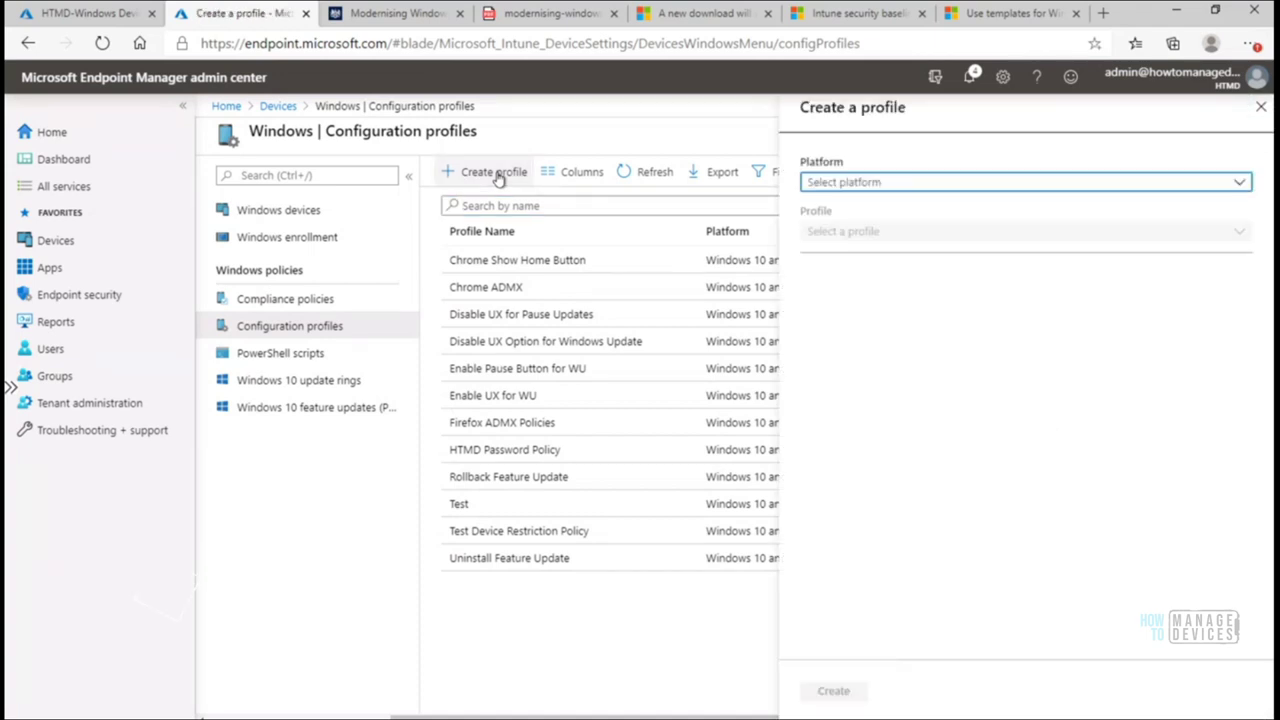
left_click(929, 189)
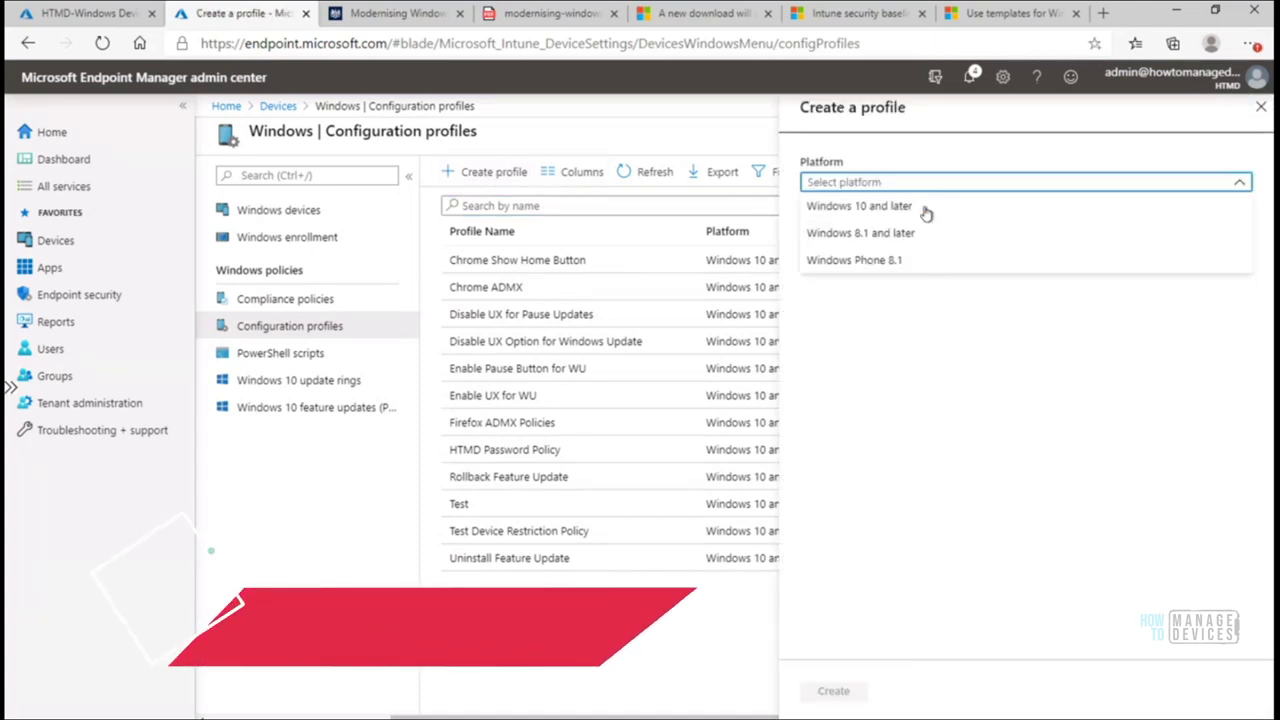
left_click(923, 210)
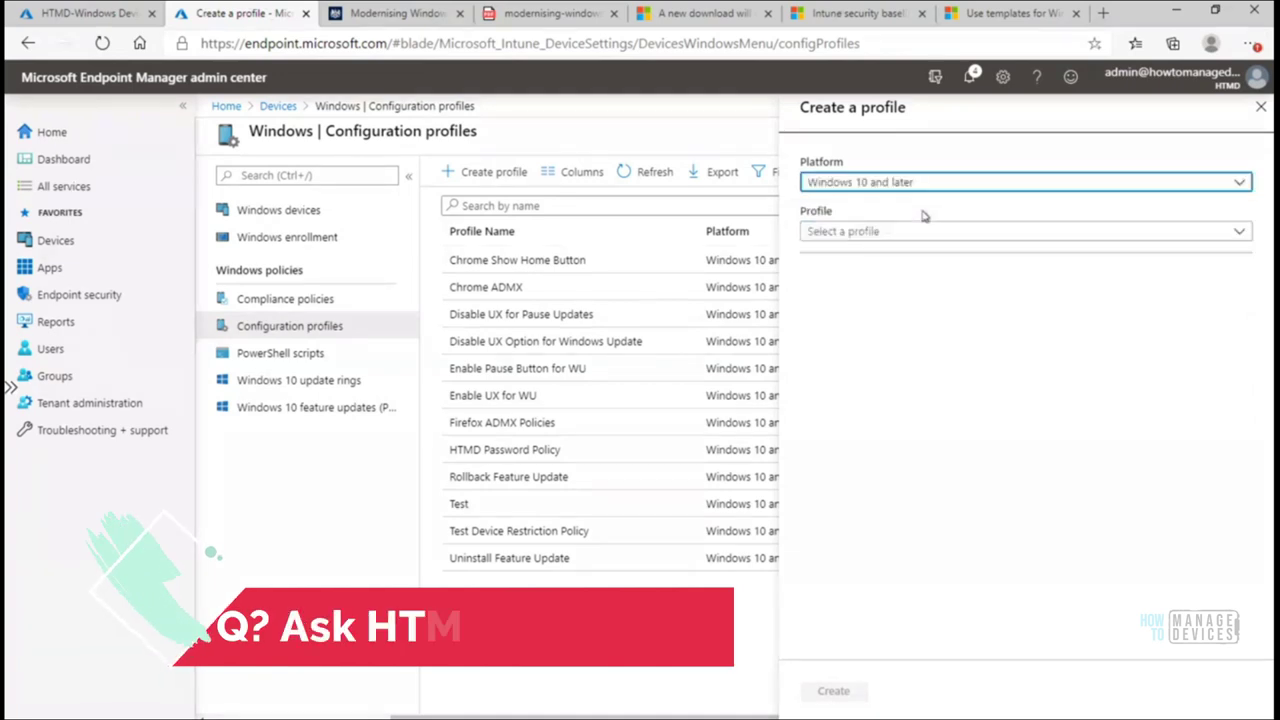
left_click(920, 238)
left_click(920, 238)
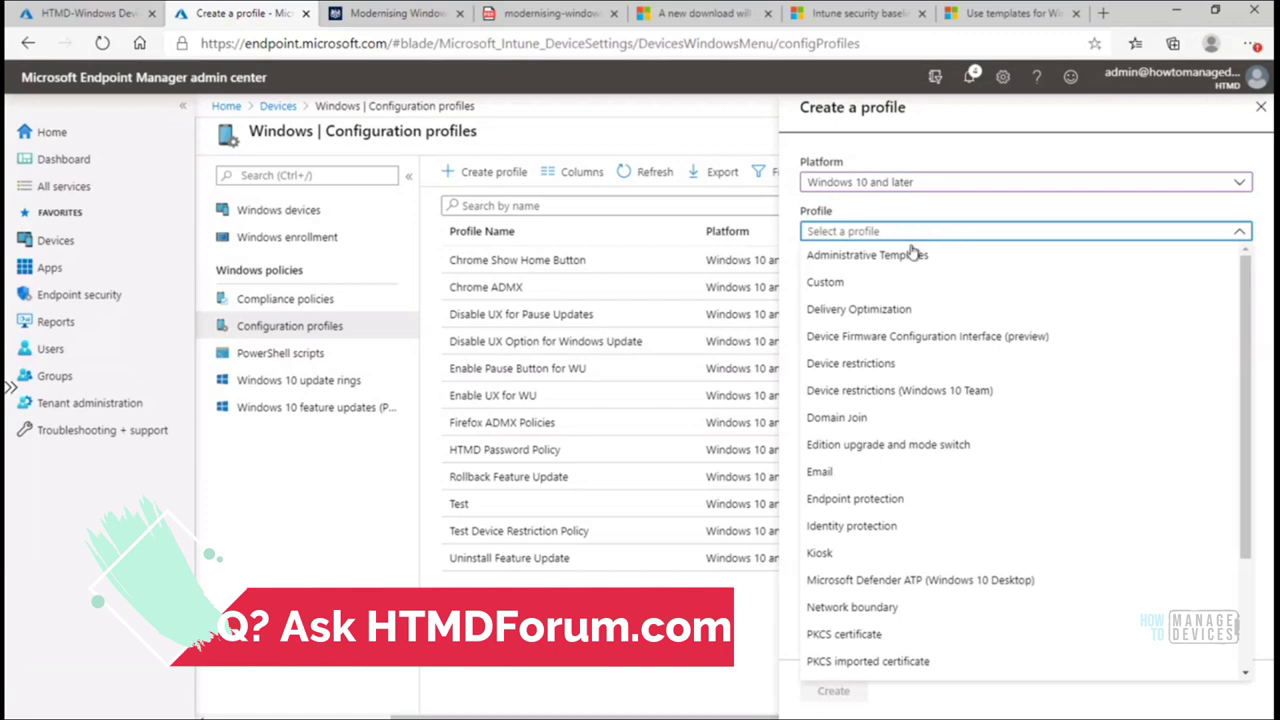
left_click(900, 258)
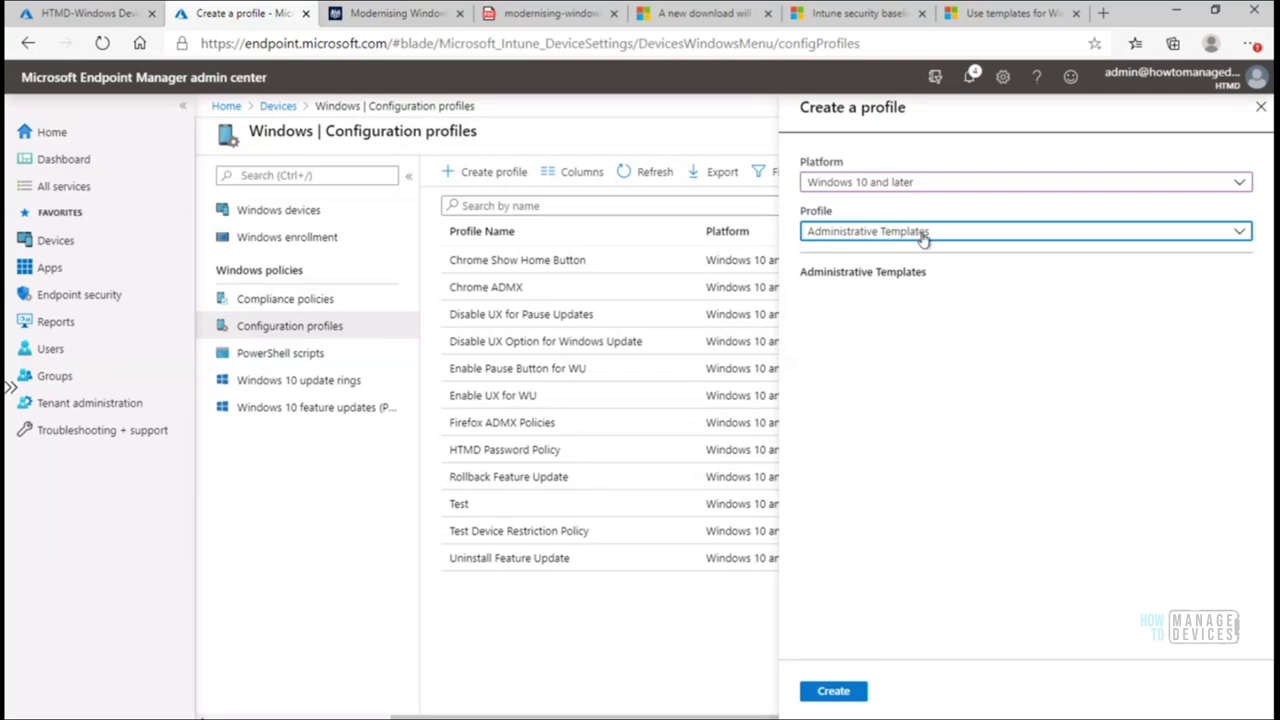
left_click(835, 694)
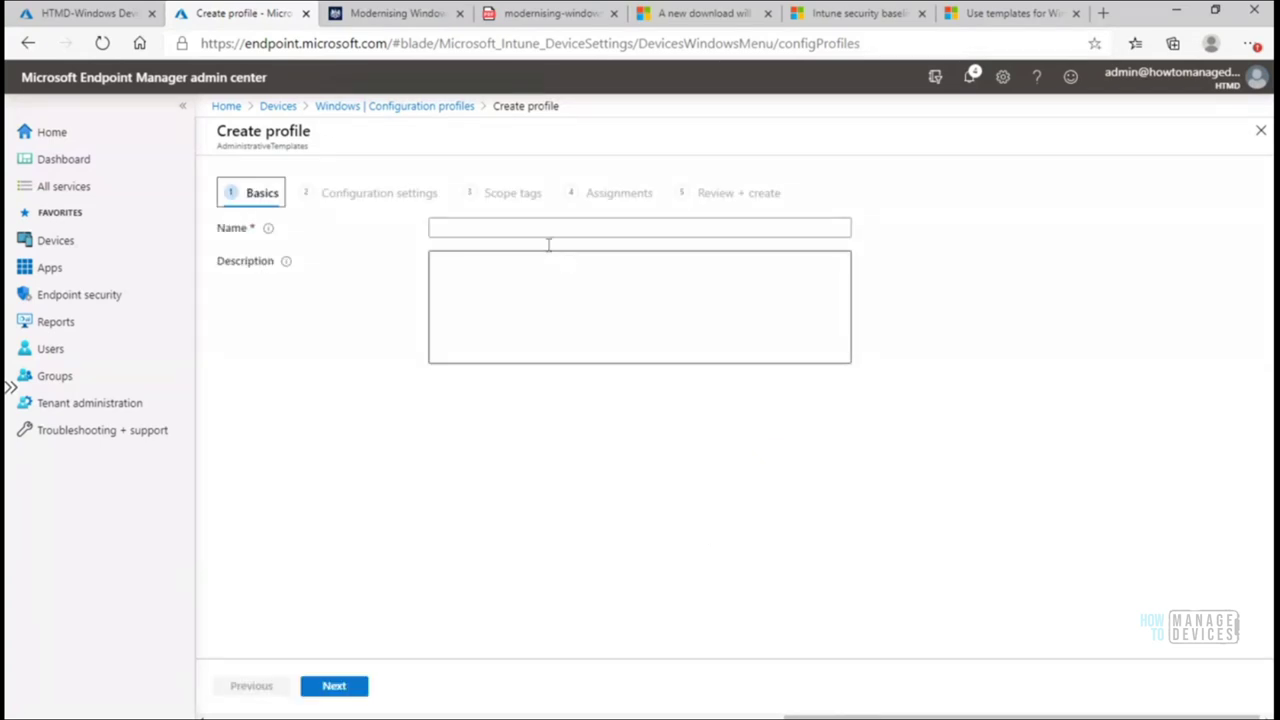
- Name the profile Test, enter test as its description, and continue to the configuration settings
left_click(540, 229)
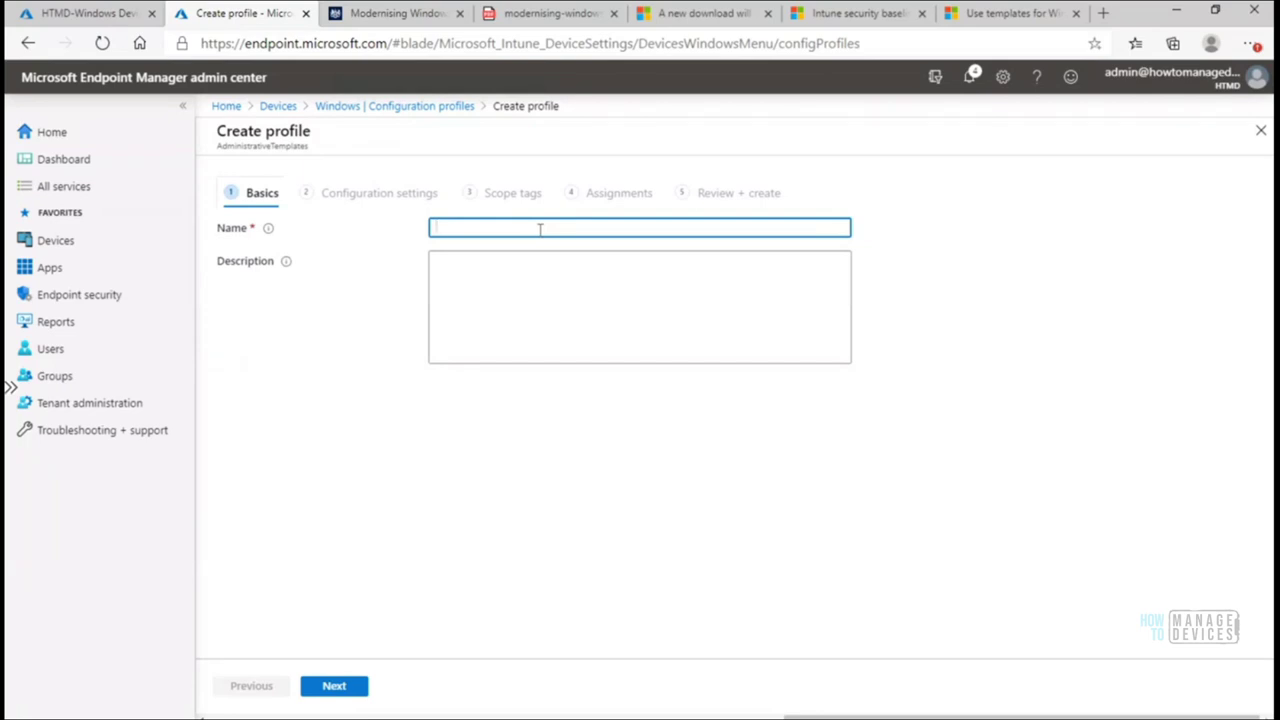
left_click(489, 294)
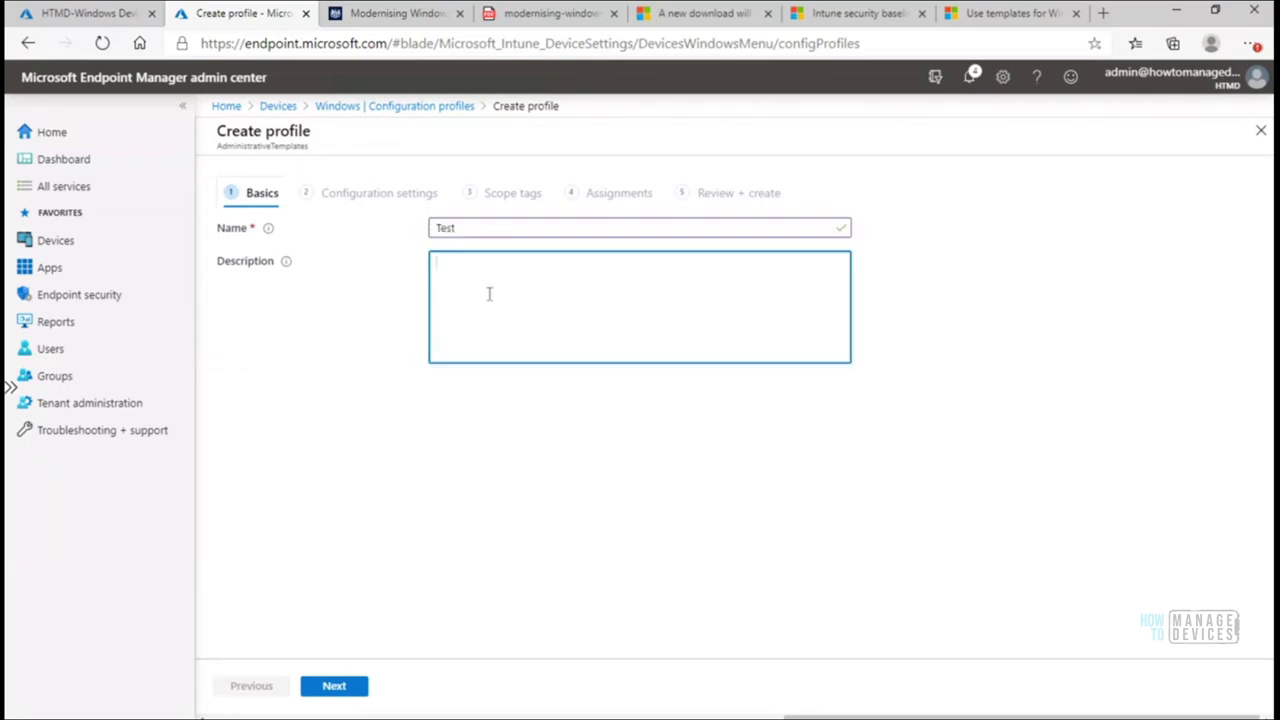
type("test")
left_click(331, 690)
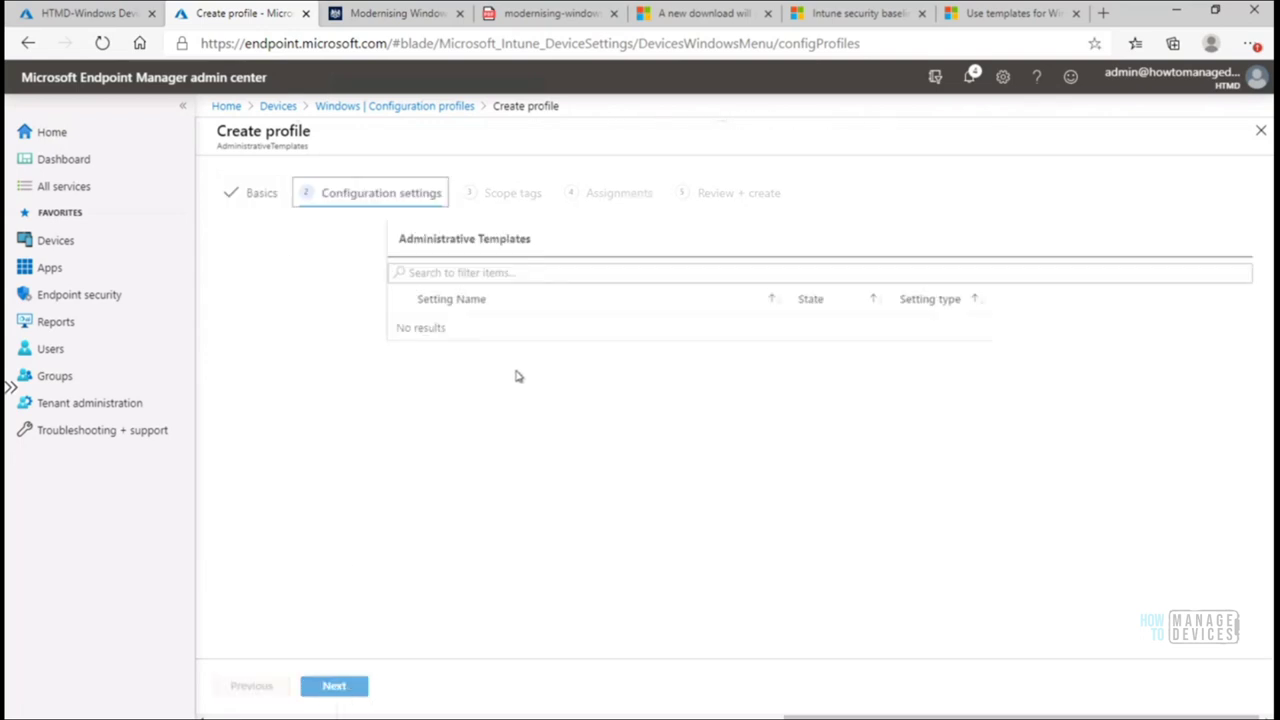
- Filter the Computer Configuration settings by "control panel" and open the Control Panel folder and its Personalization subfolder
left_click(487, 302)
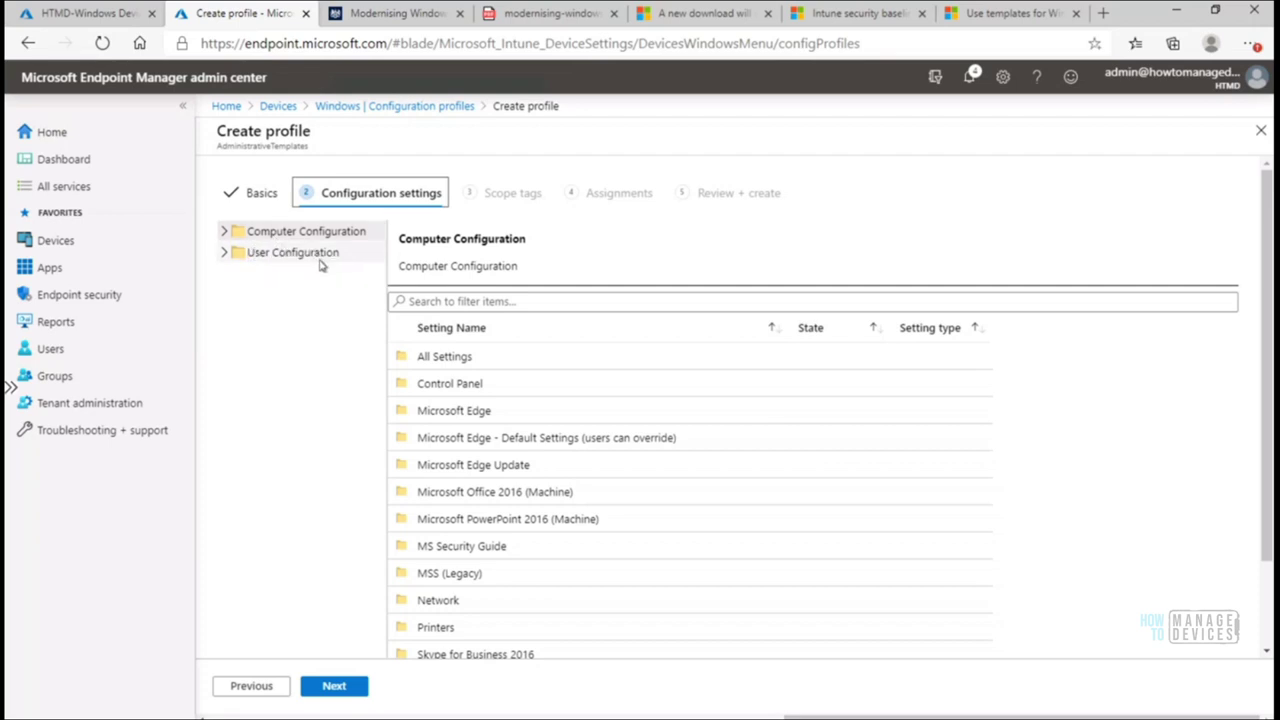
left_click(472, 302)
left_click(472, 301)
type("control panel")
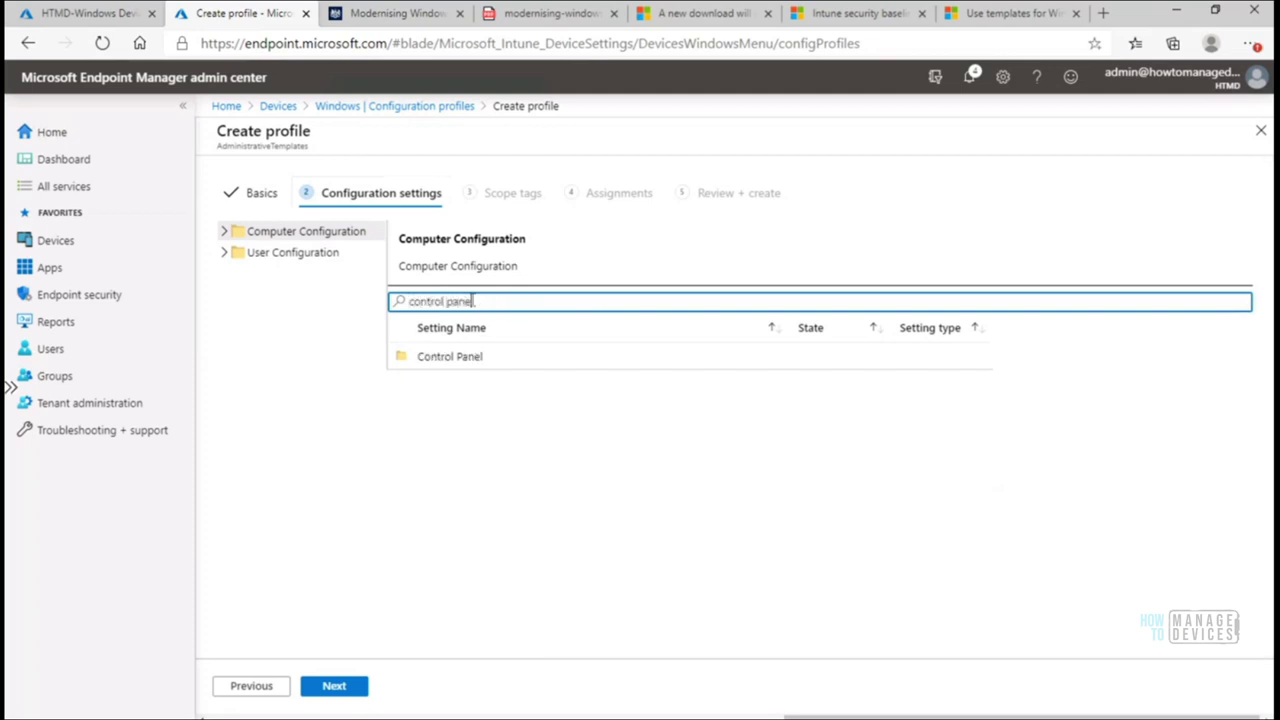
left_click(447, 367)
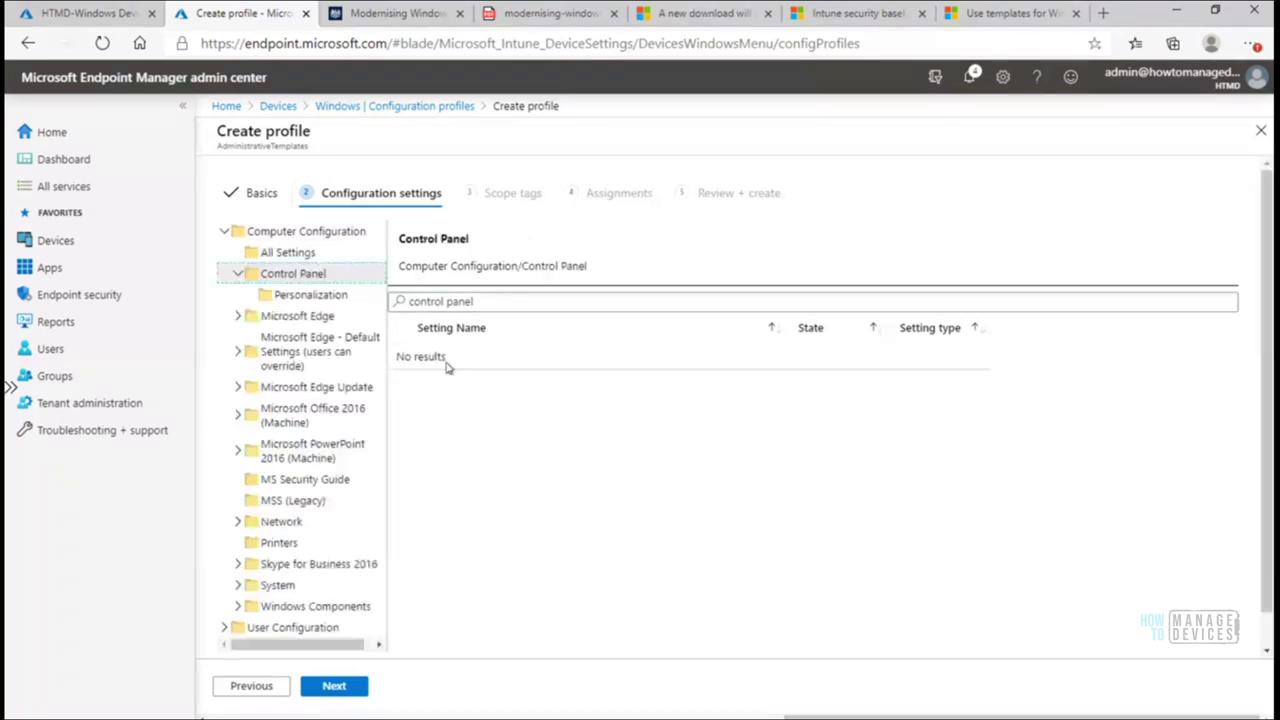
left_click(320, 300)
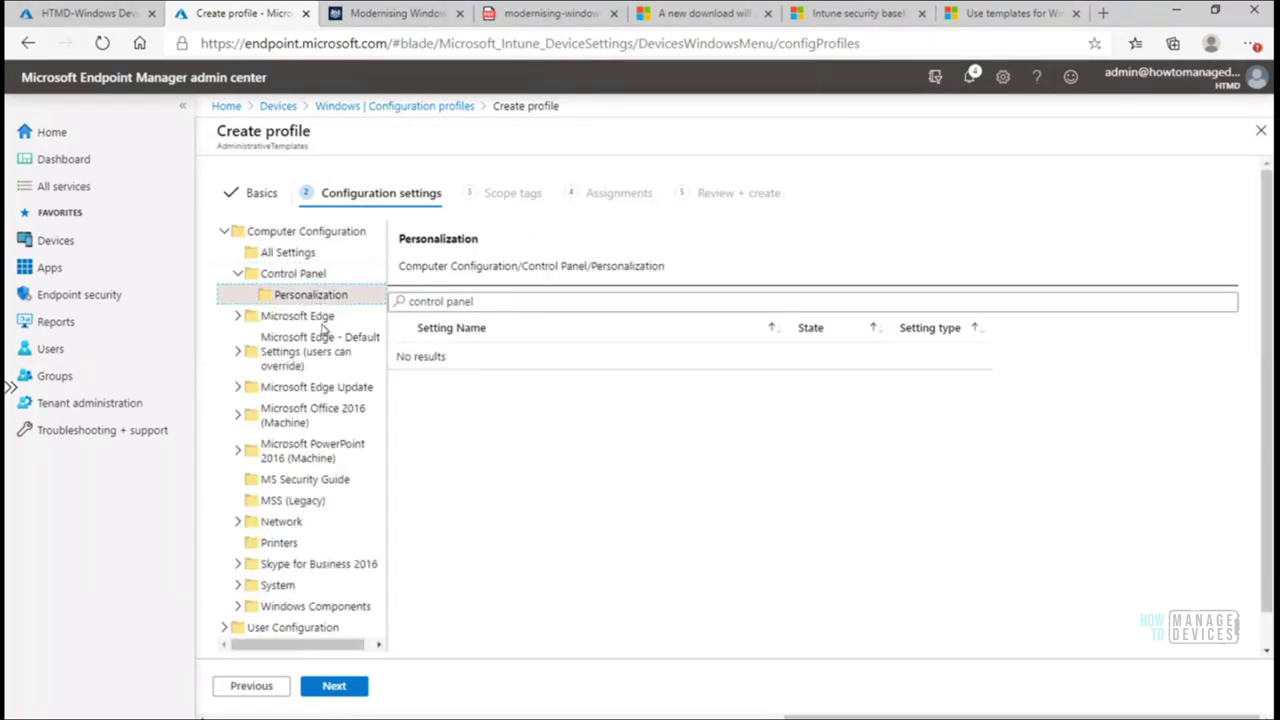
- Collapse Computer Configuration and open the Control Panel folder and its Printers subfolder under User Configuration
left_click(225, 231)
left_click(226, 254)
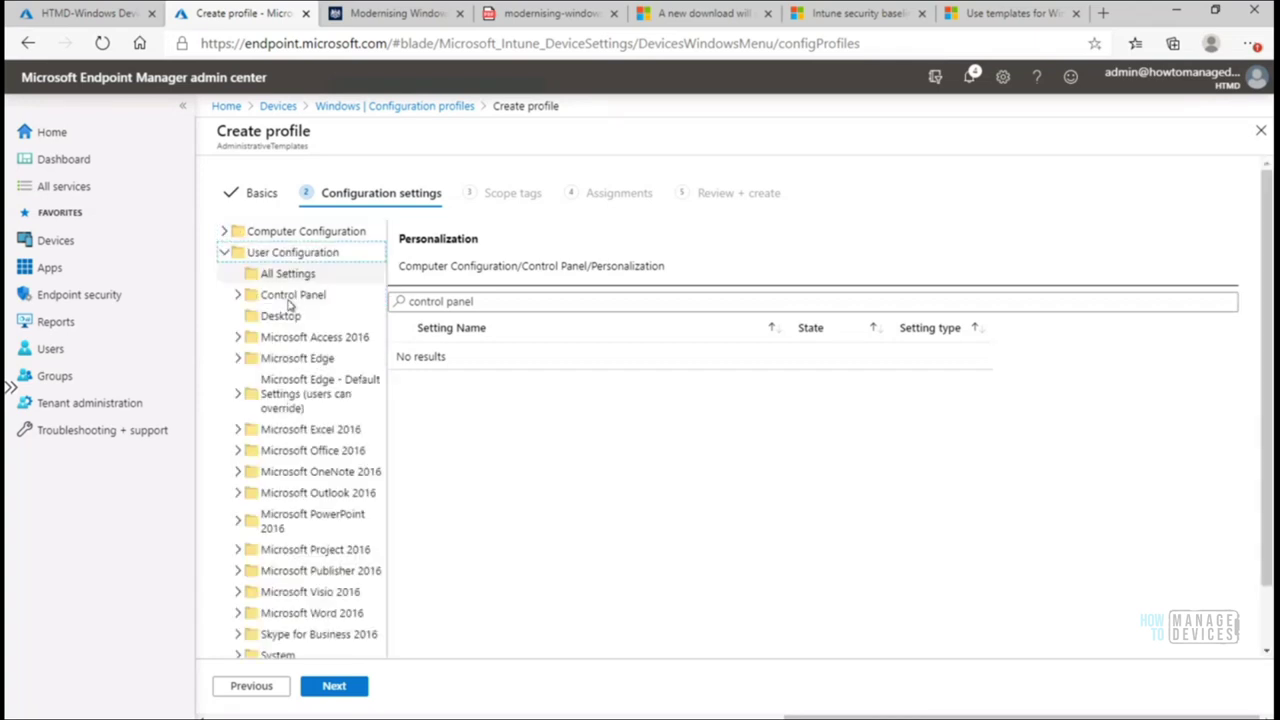
left_click(255, 296)
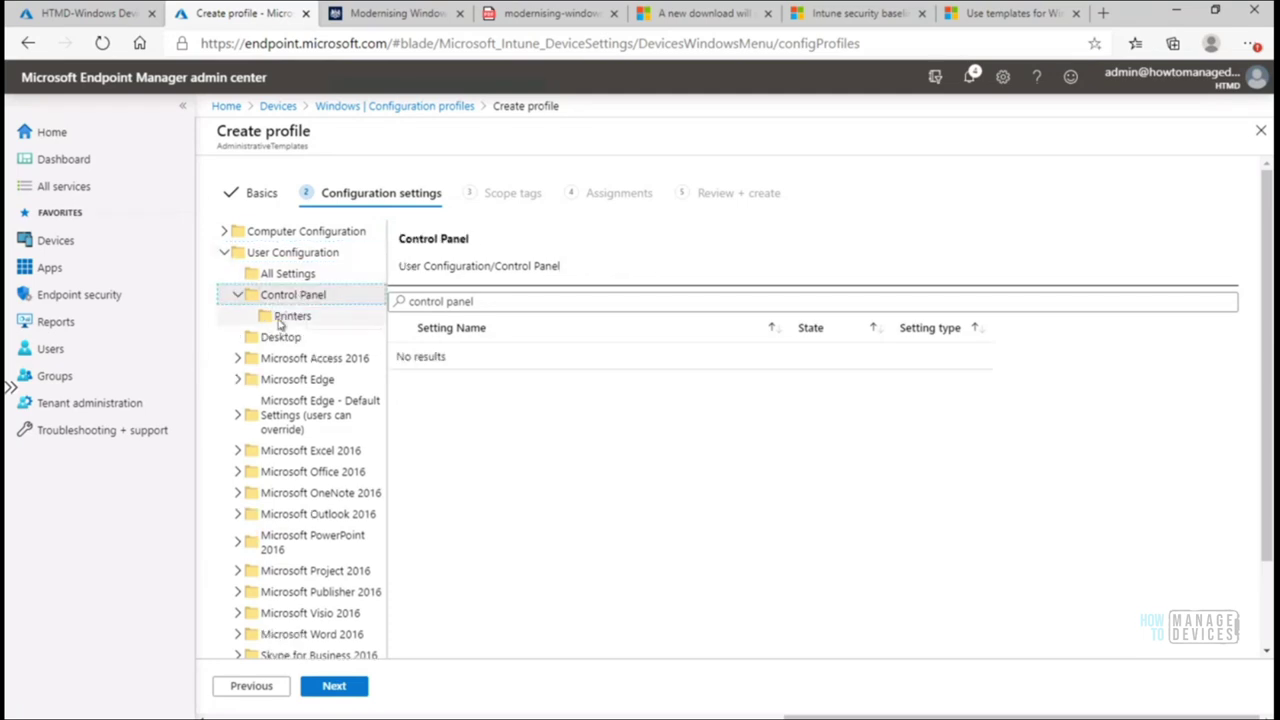
left_click(289, 317)
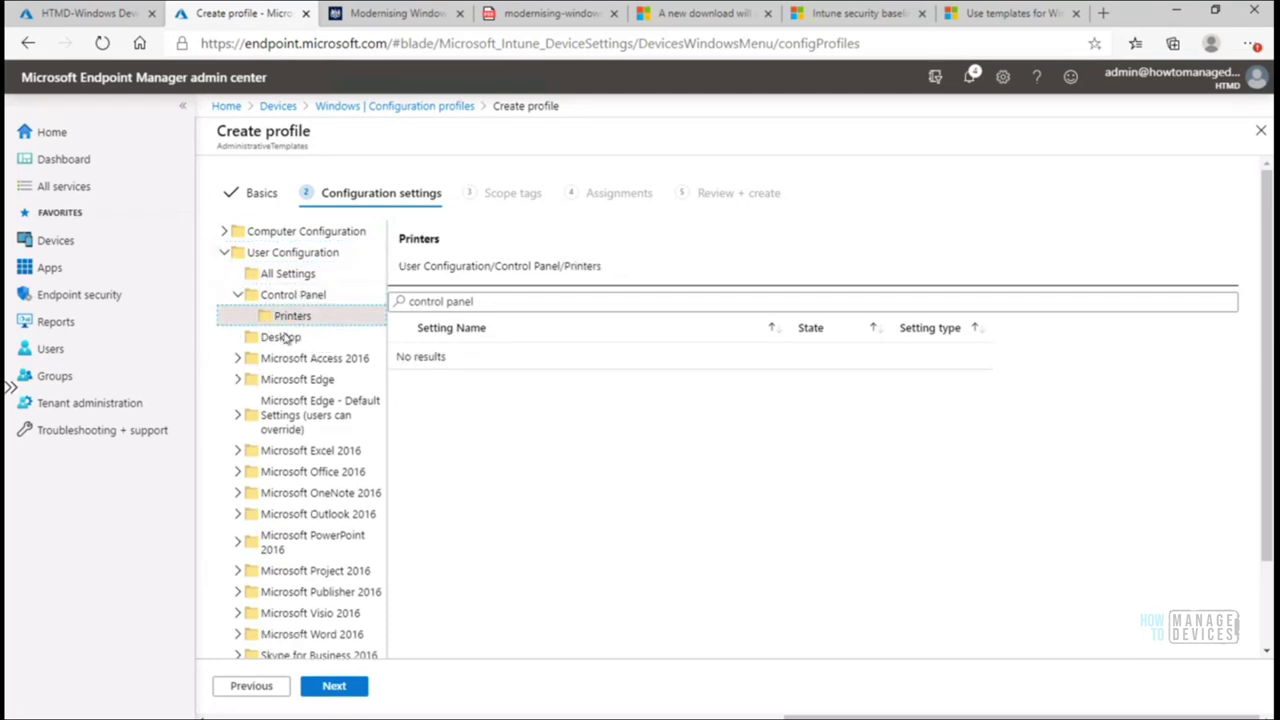
- Clear the settings filter to review the Desktop and Printers settings under User Configuration, and leave both configuration trees collapsed
left_click(286, 340)
left_click_drag(491, 300, 350, 306)
key("BackSpace")
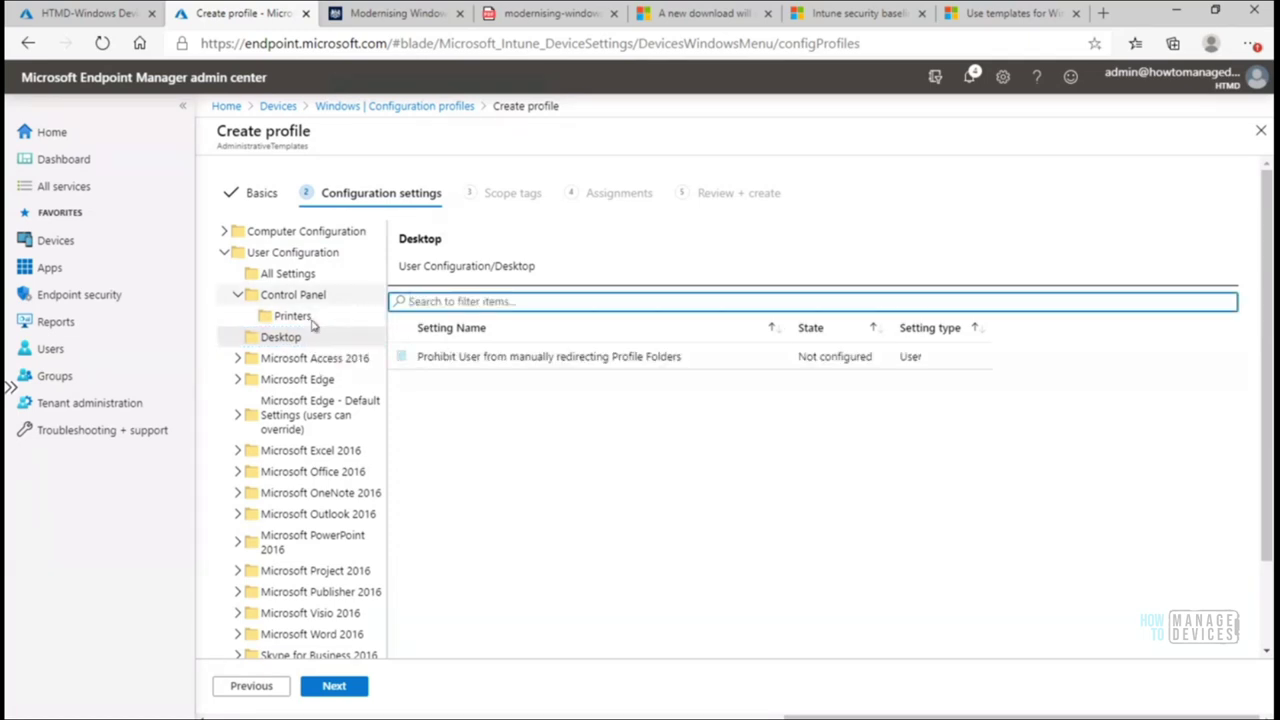
left_click(294, 318)
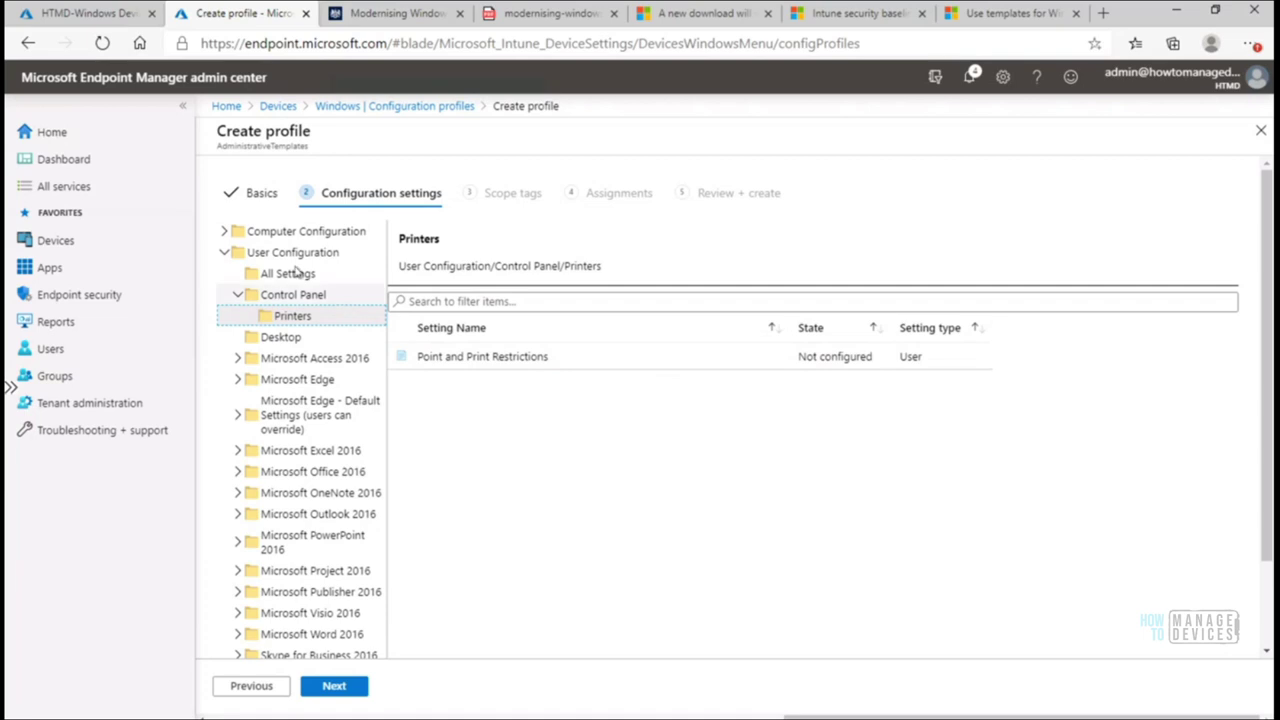
left_click(225, 254)
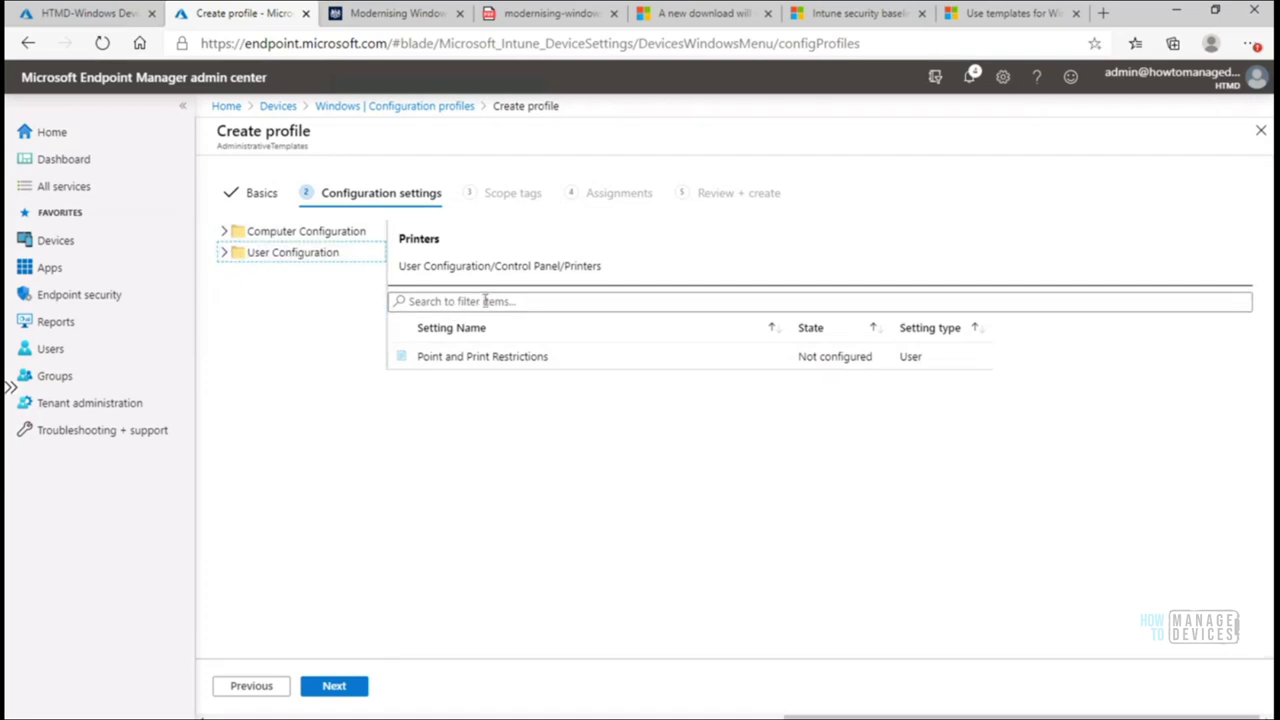
left_click(226, 233)
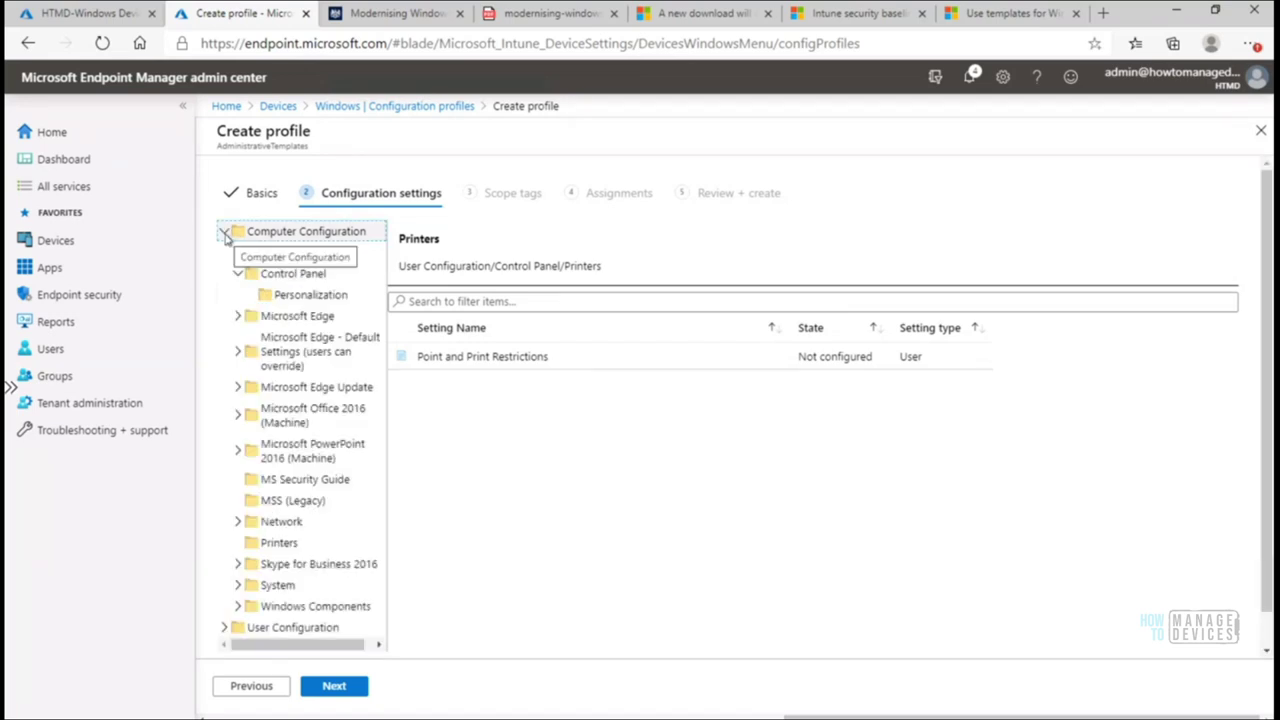
left_click(226, 233)
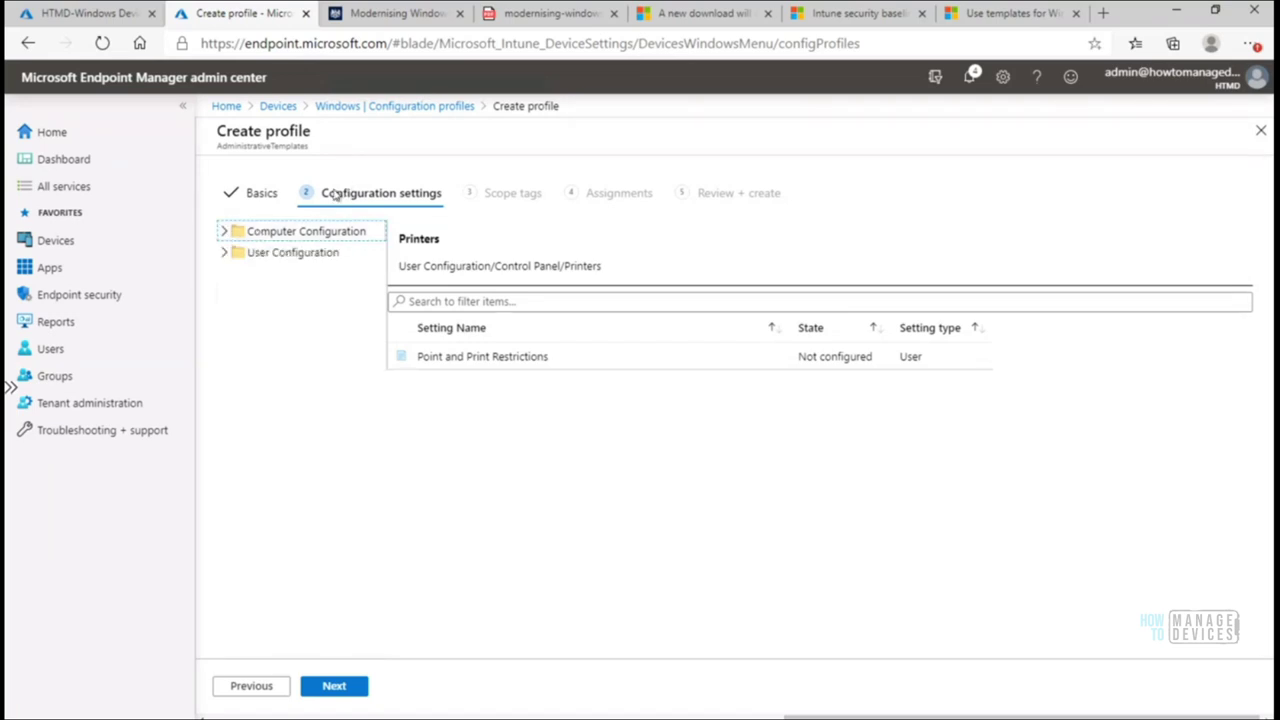